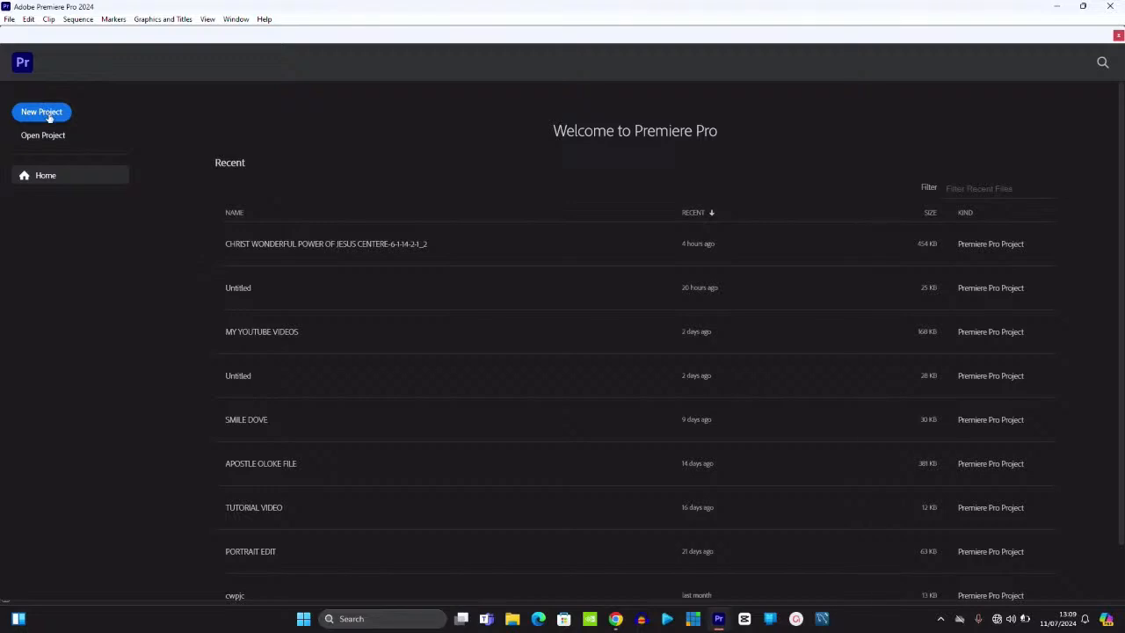
# - Start a new project named PREMIERE PRO TUTORIAL and open the project location list
pyautogui.click(48, 117)
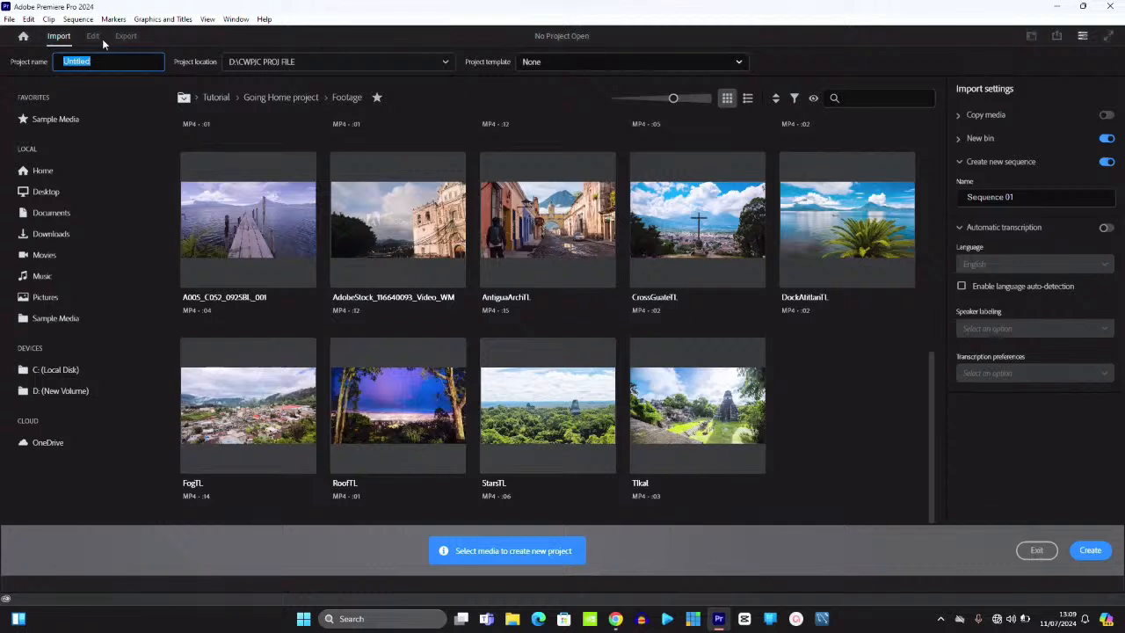
pyautogui.click(105, 63)
pyautogui.press('BackSpace')
pyautogui.press('BackSpace')
pyautogui.press('BackSpace')
pyautogui.press('BackSpace')
pyautogui.press('BackSpace')
pyautogui.press('BackSpace')
pyautogui.press('BackSpace')
pyautogui.press('BackSpace')
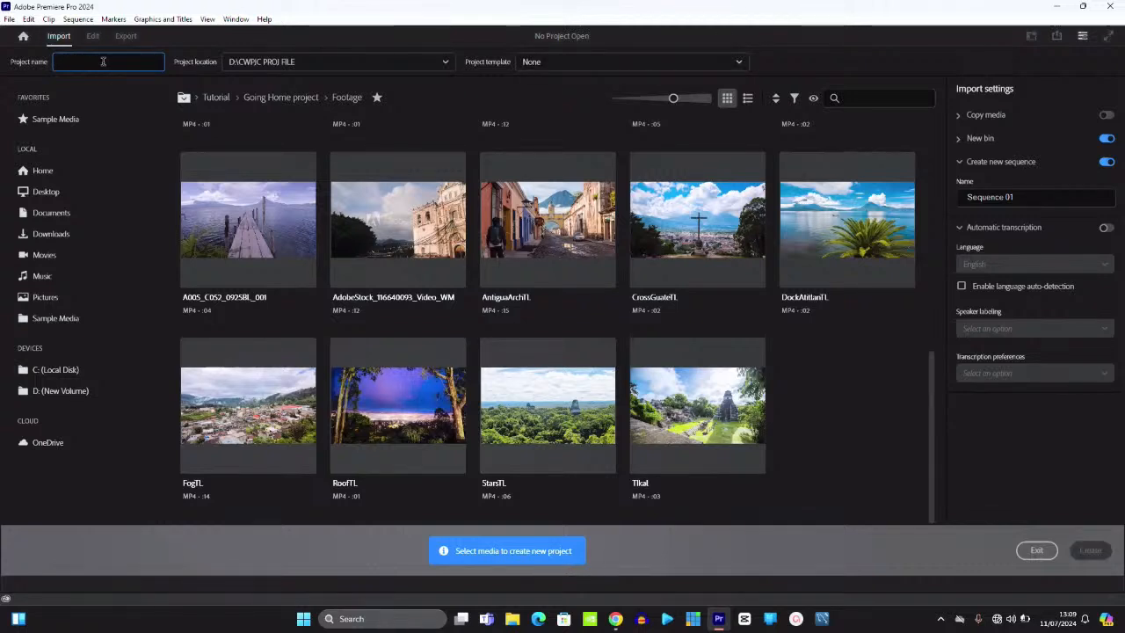
pyautogui.write('PRE')
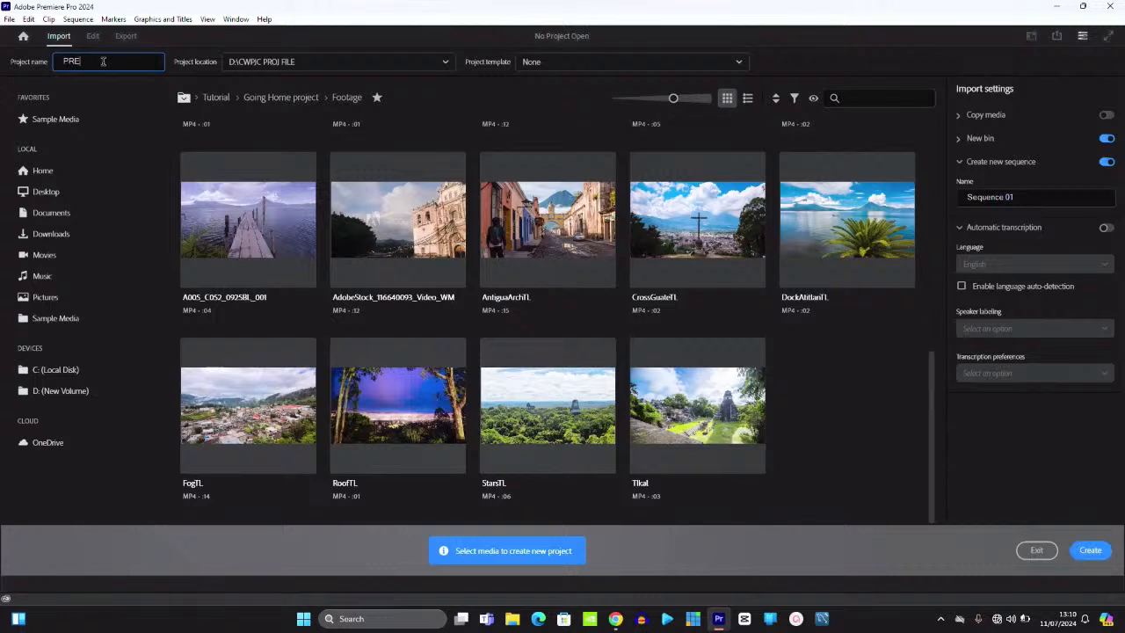
pyautogui.write('MIERE PRO TUTORIAL')
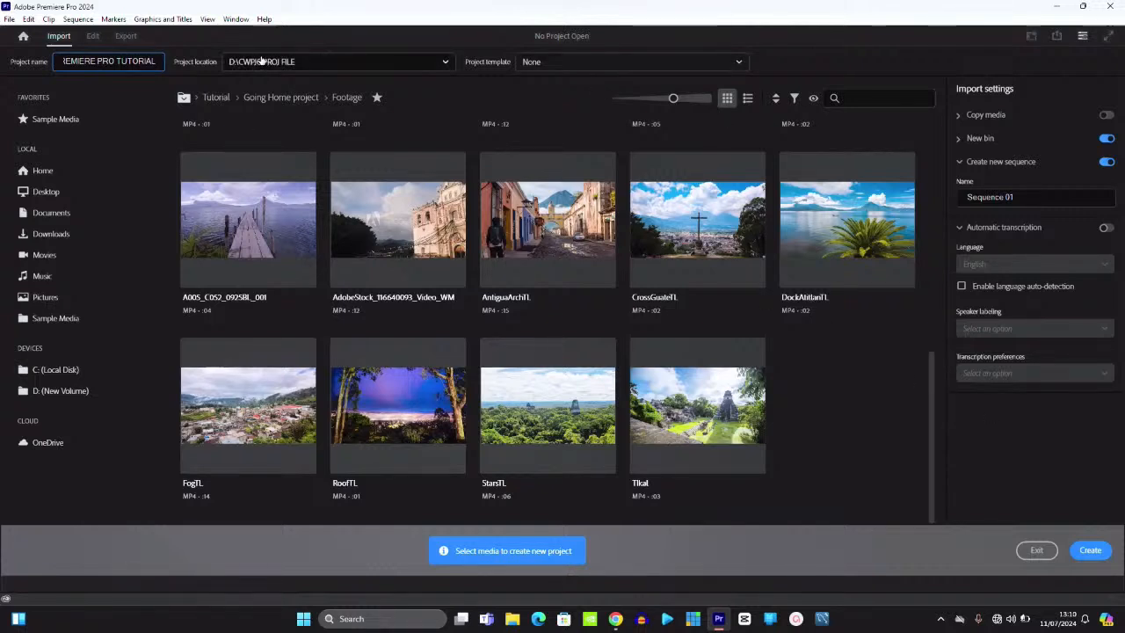
pyautogui.click(446, 63)
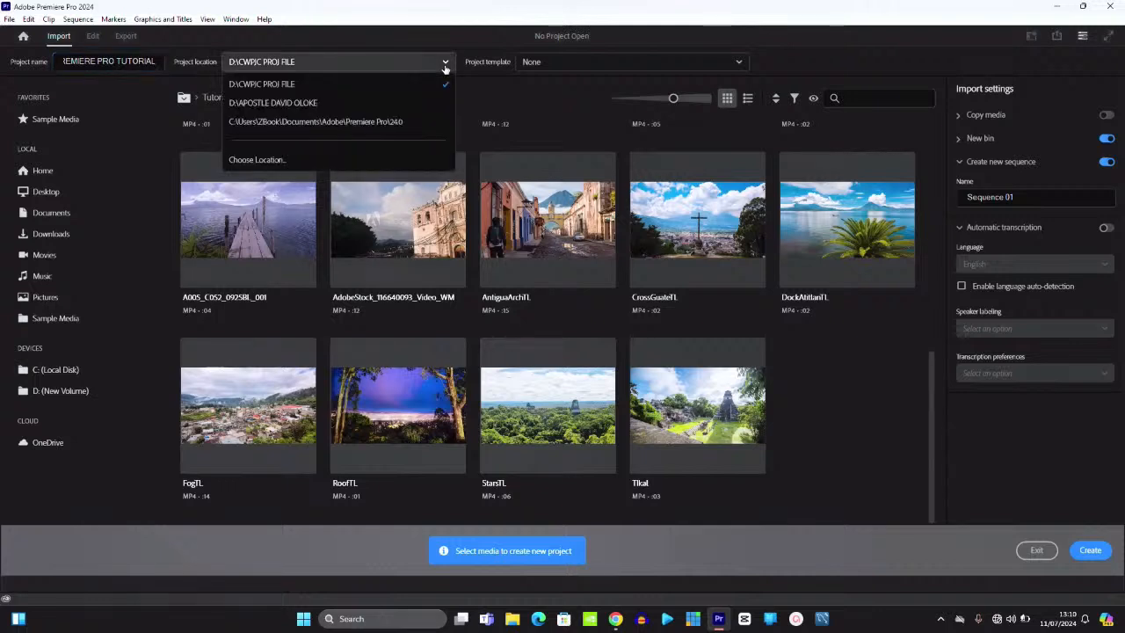
# - Choose a custom location and select the Videos folder for the project
pyautogui.click(271, 160)
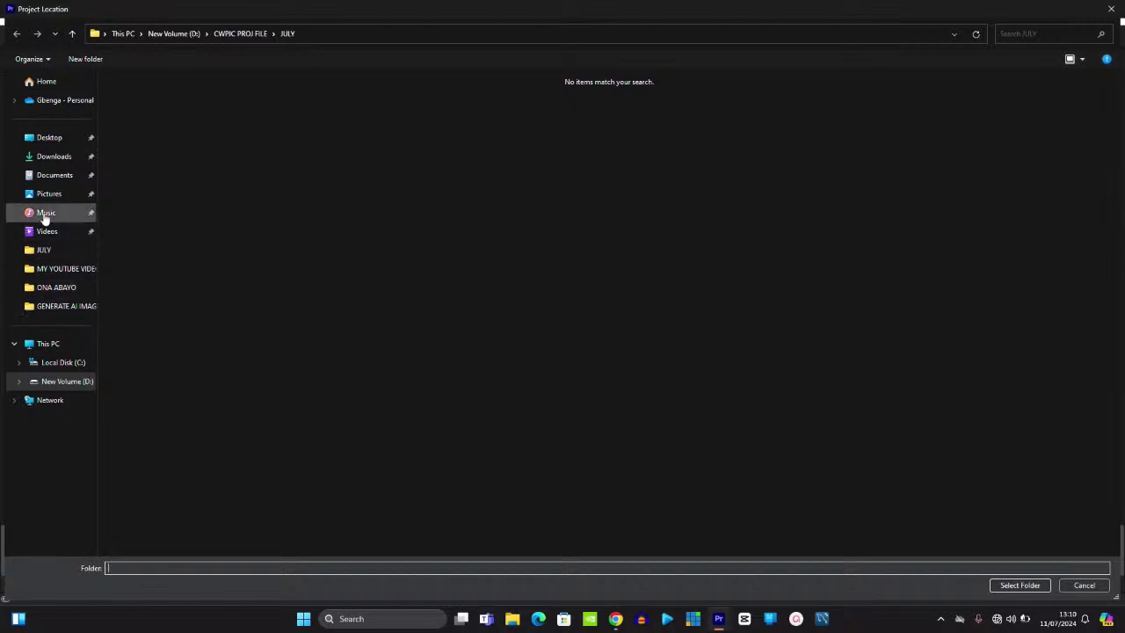
pyautogui.click(52, 232)
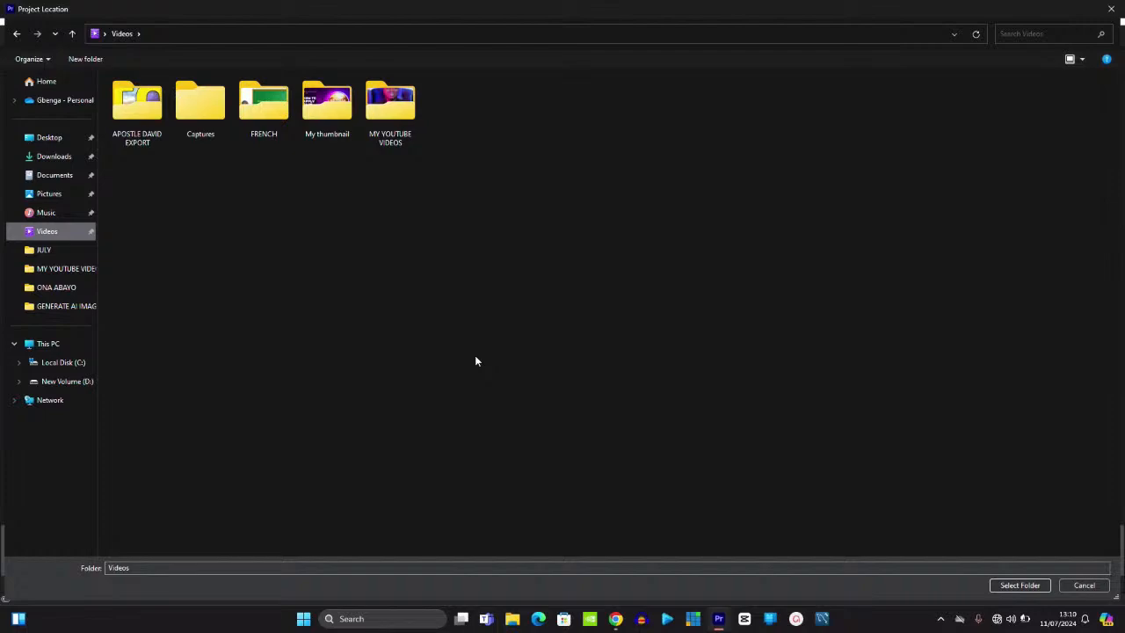
pyautogui.click(1017, 584)
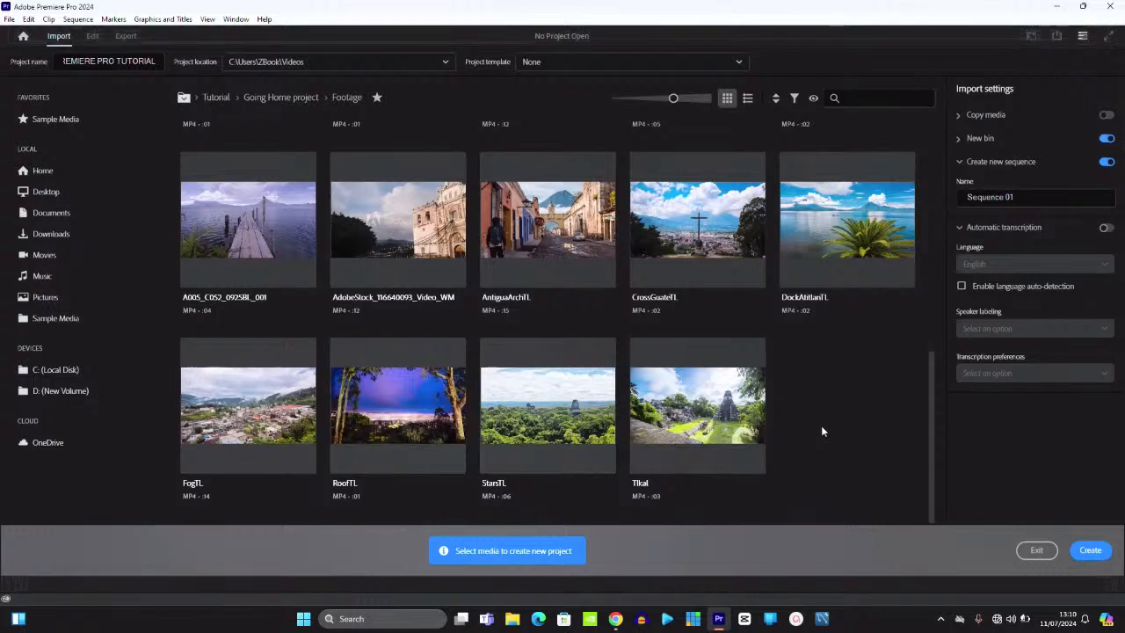
pyautogui.moveTo(659, 294)
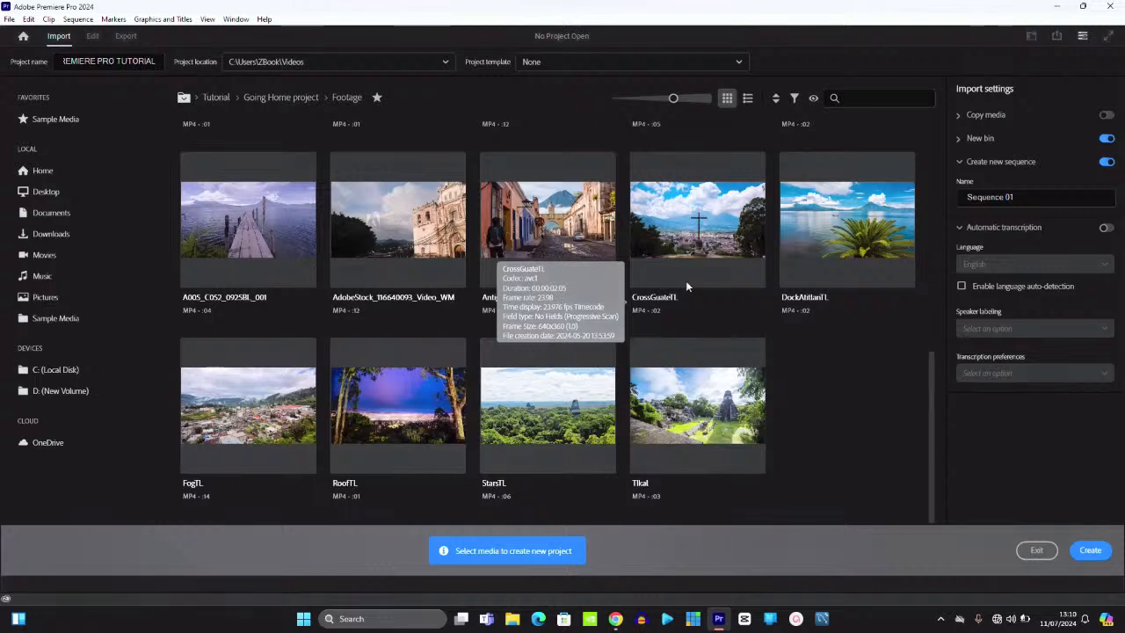
pyautogui.click(691, 65)
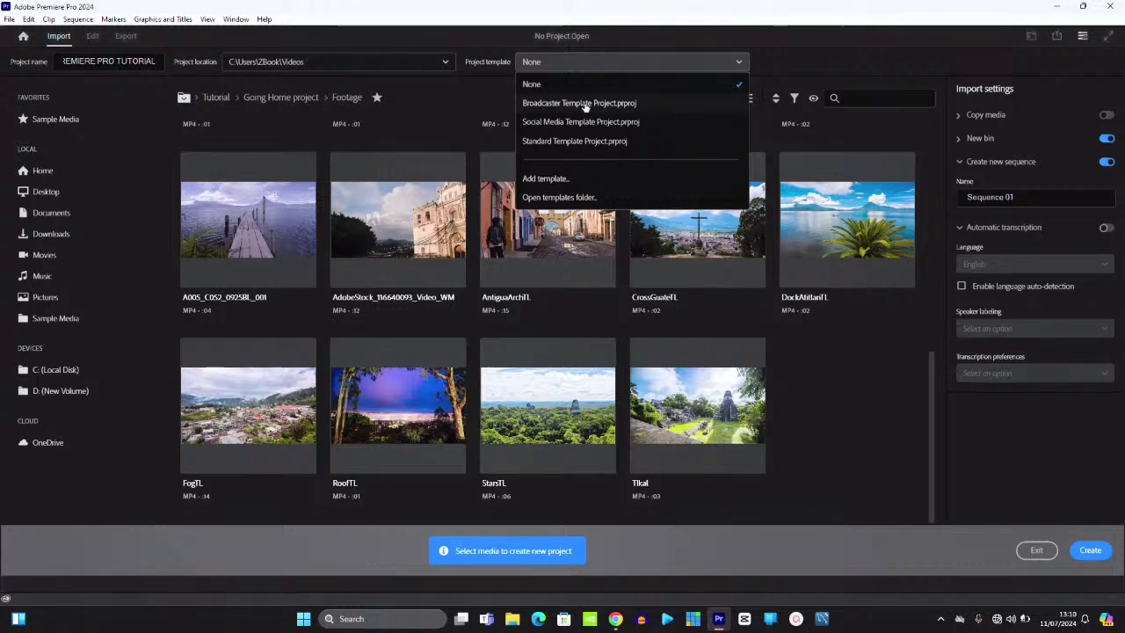
pyautogui.click(758, 39)
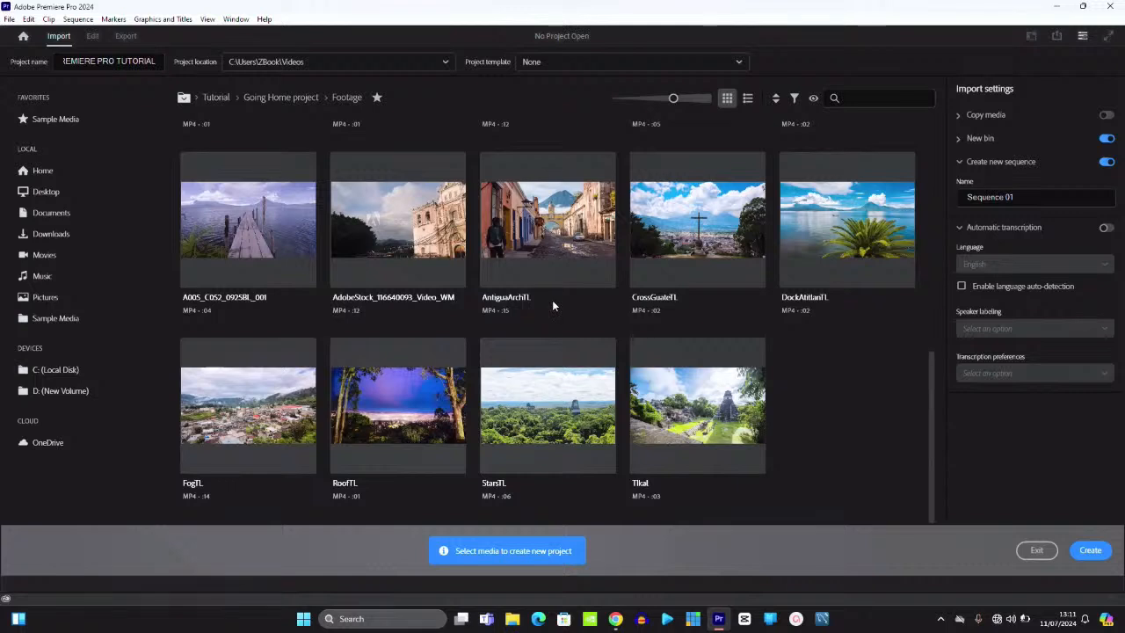
# - Create the project, then view the Source, Effect Controls, Audio Clip Mixer, Metadata and Program panels
pyautogui.moveTo(553, 302)
pyautogui.click(1091, 557)
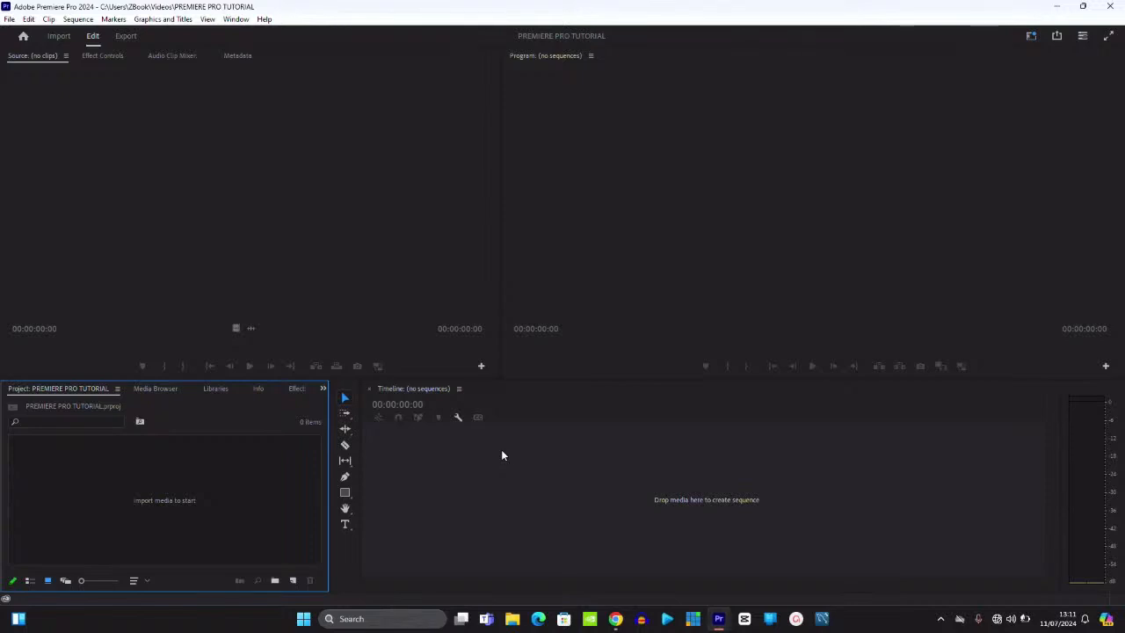
pyautogui.click(60, 156)
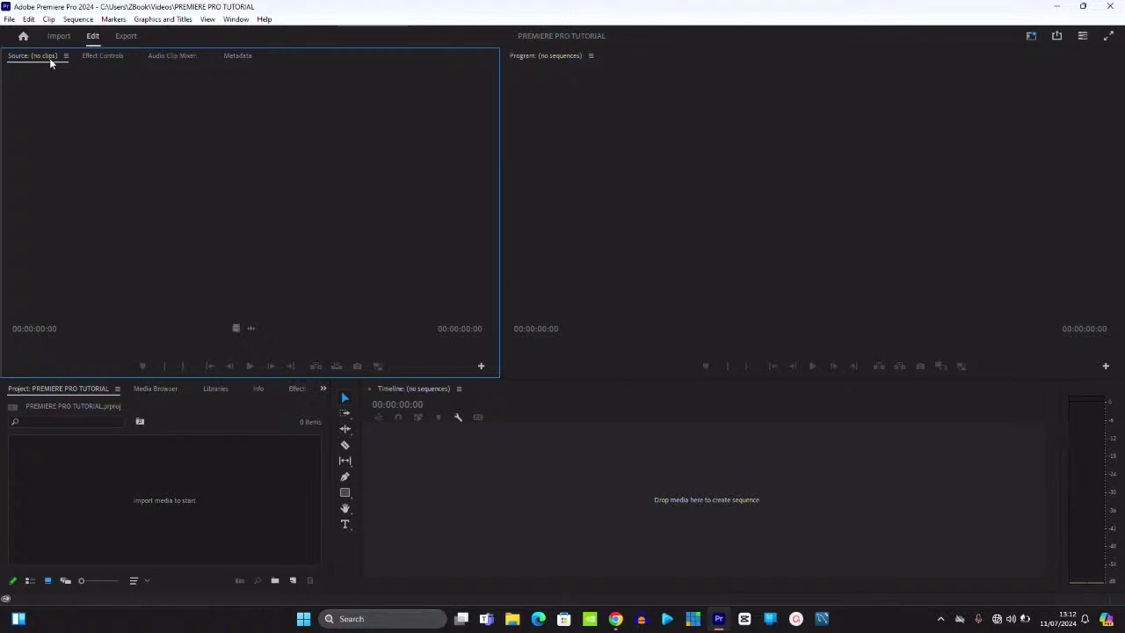
pyautogui.click(104, 55)
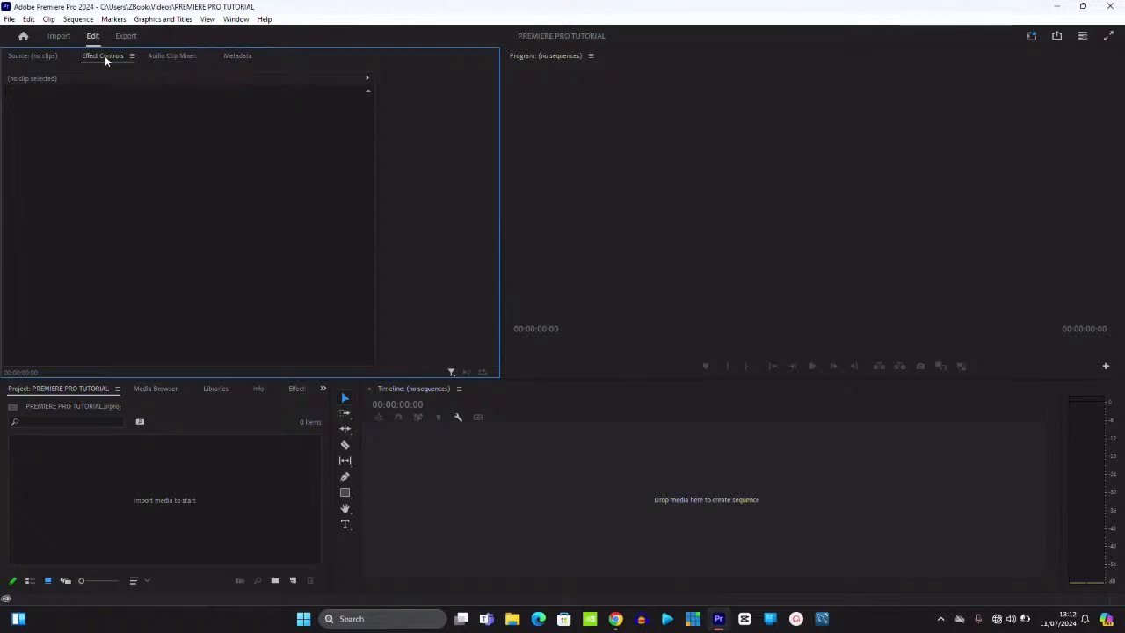
pyautogui.click(180, 55)
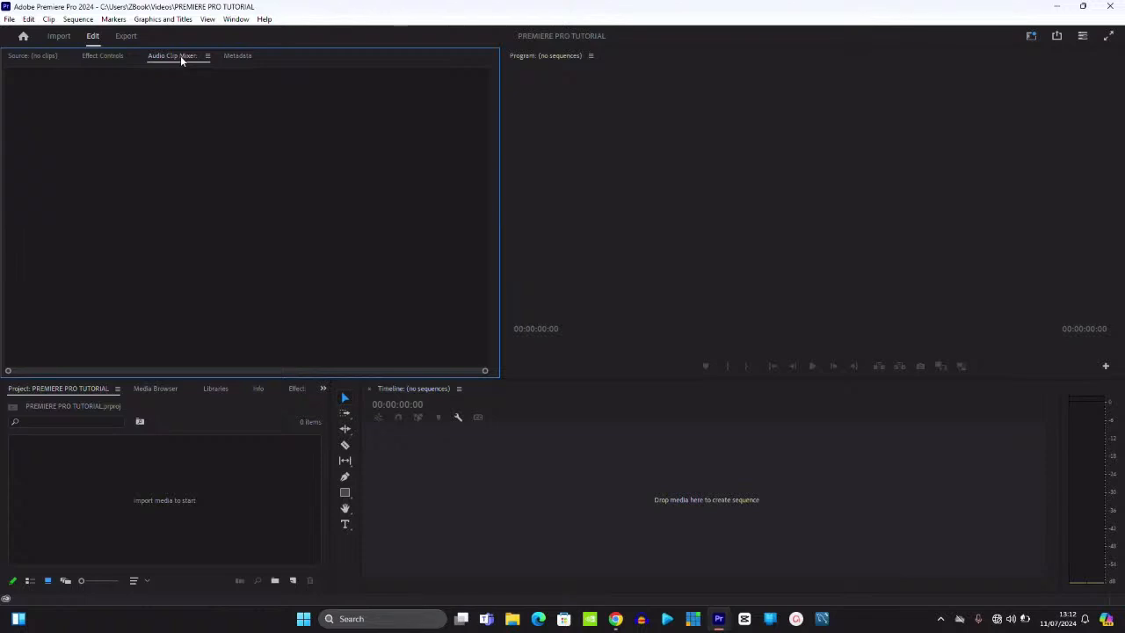
pyautogui.click(230, 58)
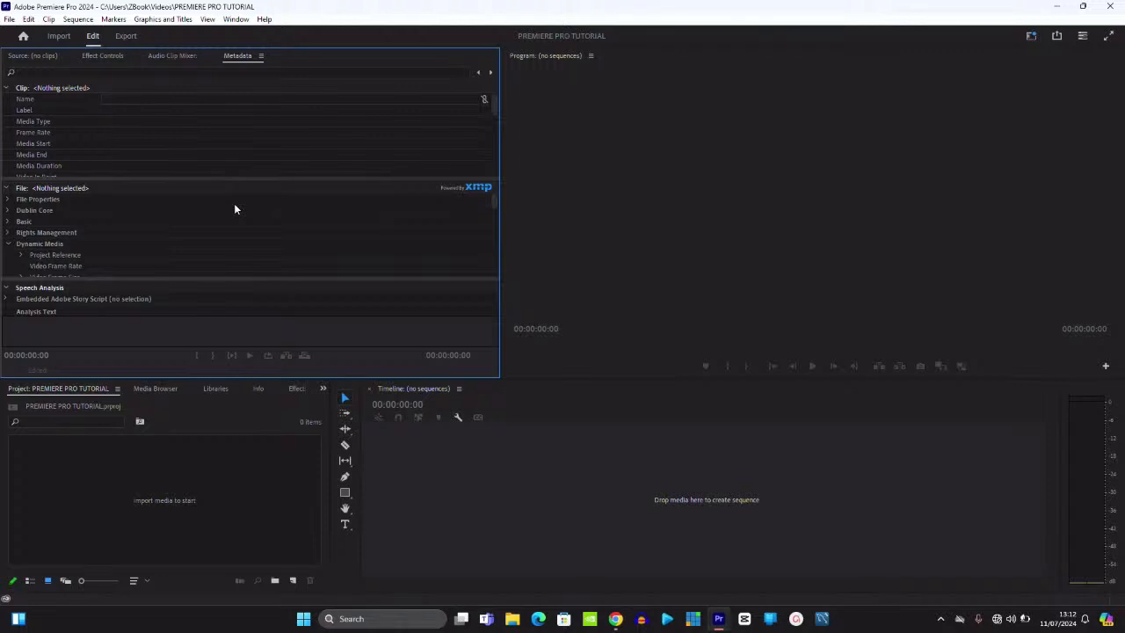
pyautogui.click(768, 111)
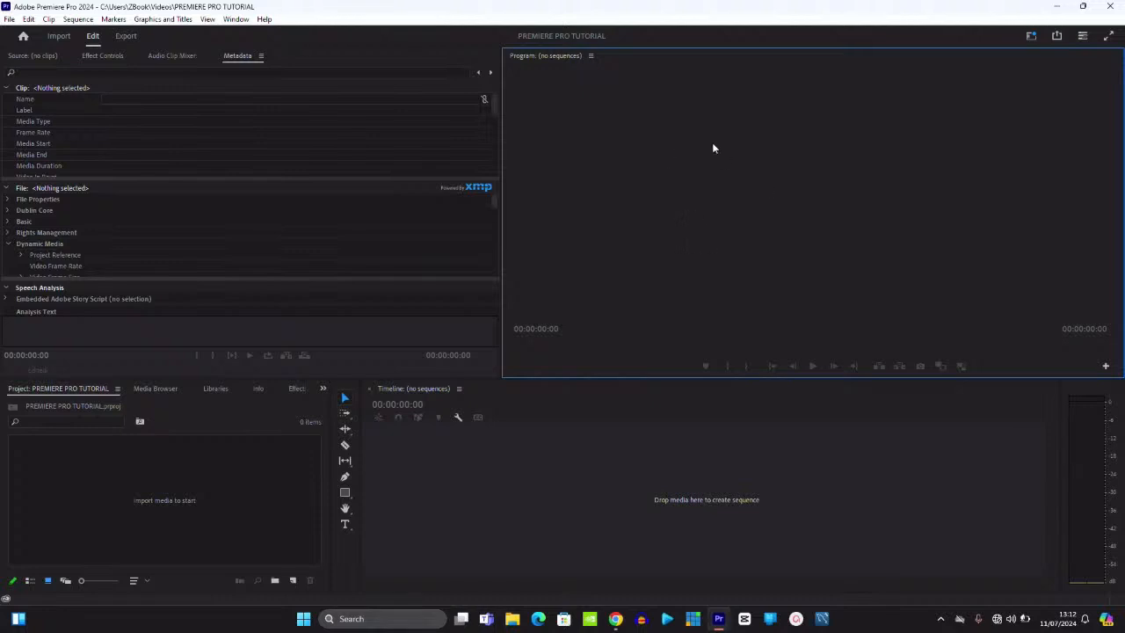
pyautogui.click(589, 56)
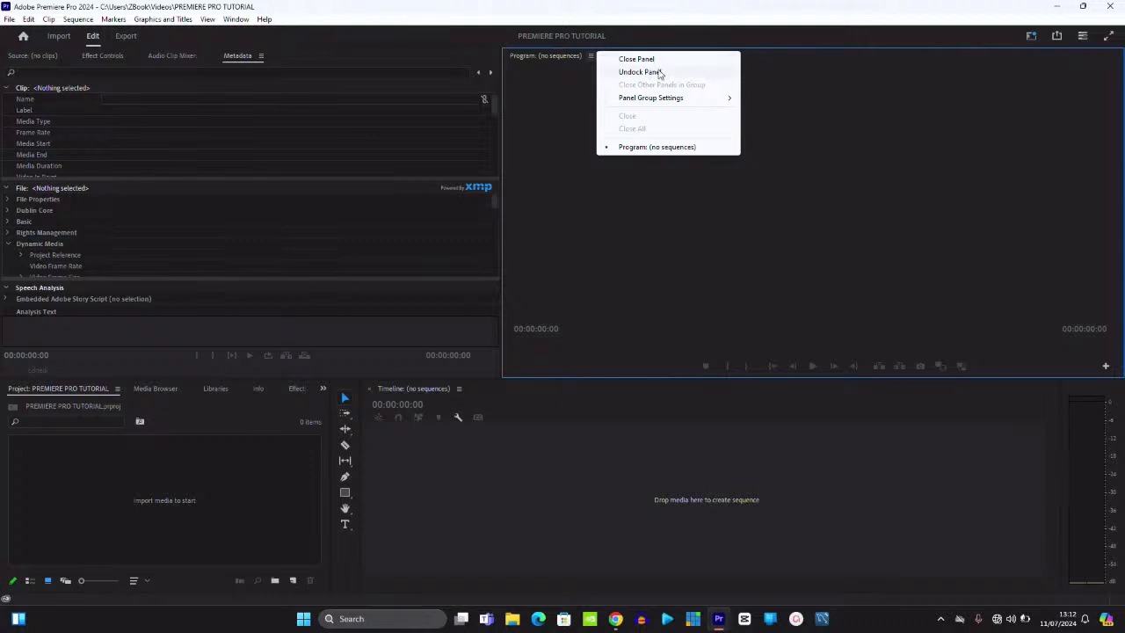
pyautogui.moveTo(719, 102)
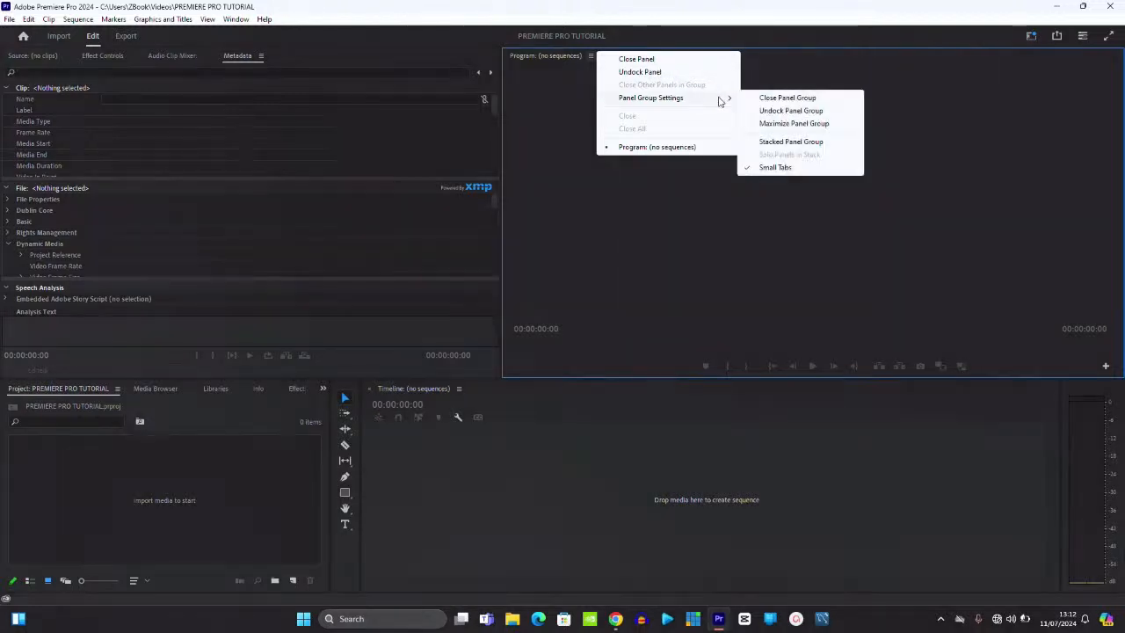
pyautogui.click(779, 125)
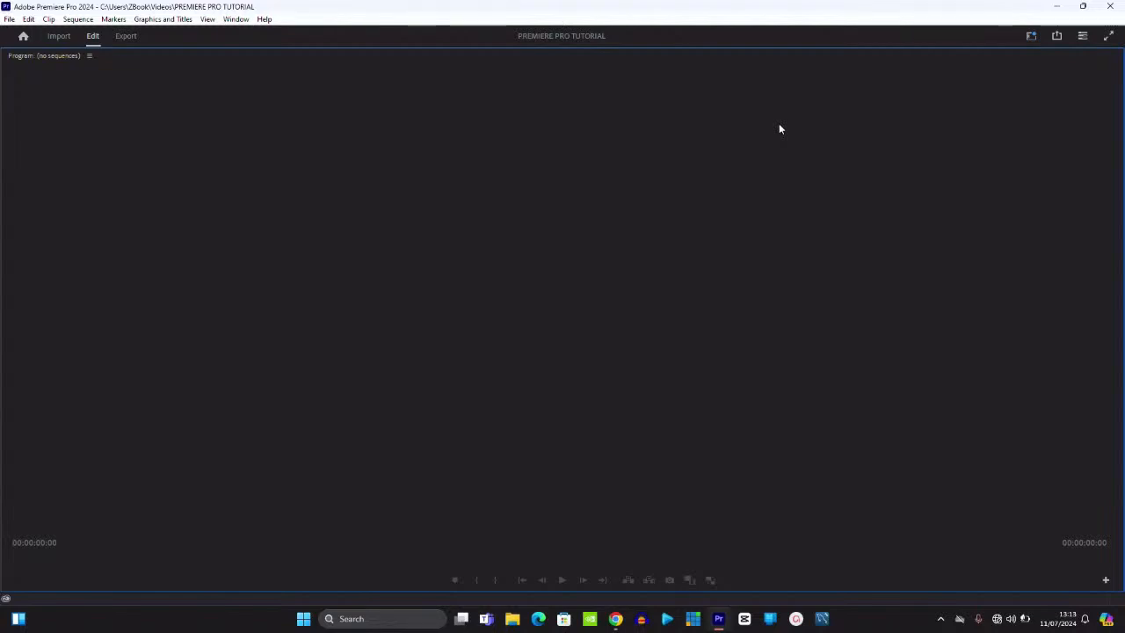
pyautogui.press('`')
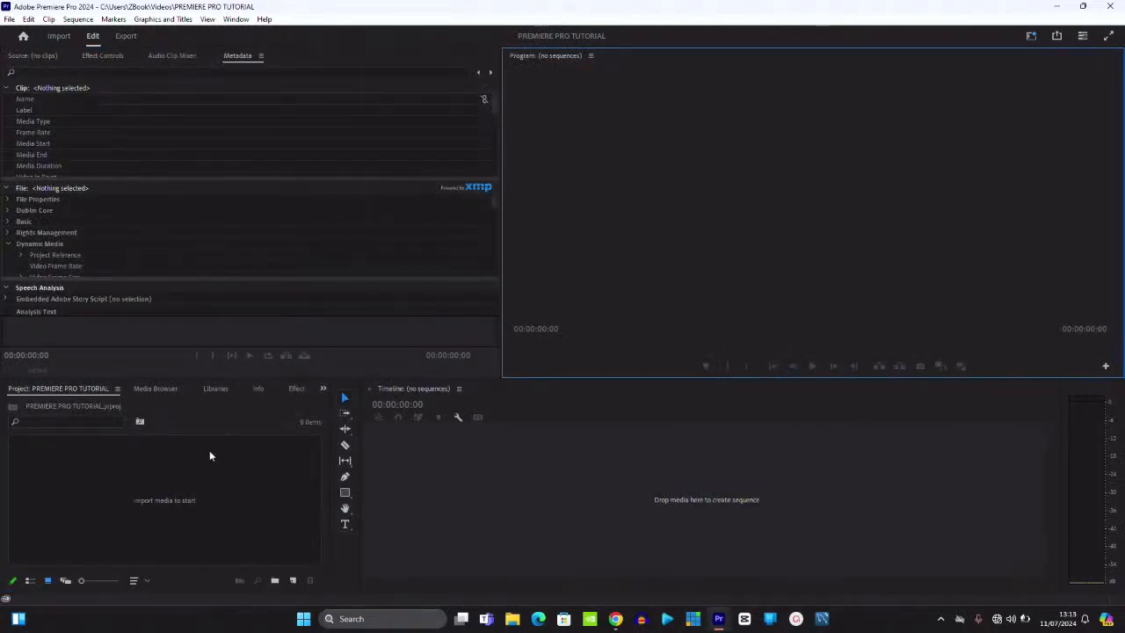
pyautogui.click(172, 497)
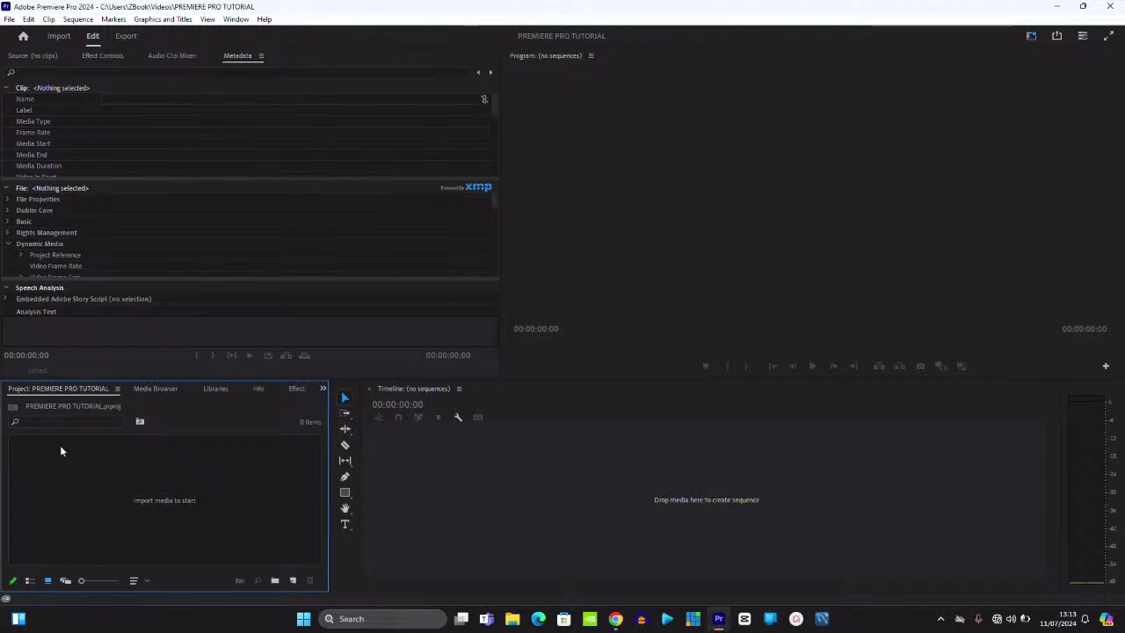
# - Browse the Media Browser, Libraries, Info, Effects and History tabs, then bring back the Project bin
pyautogui.click(160, 392)
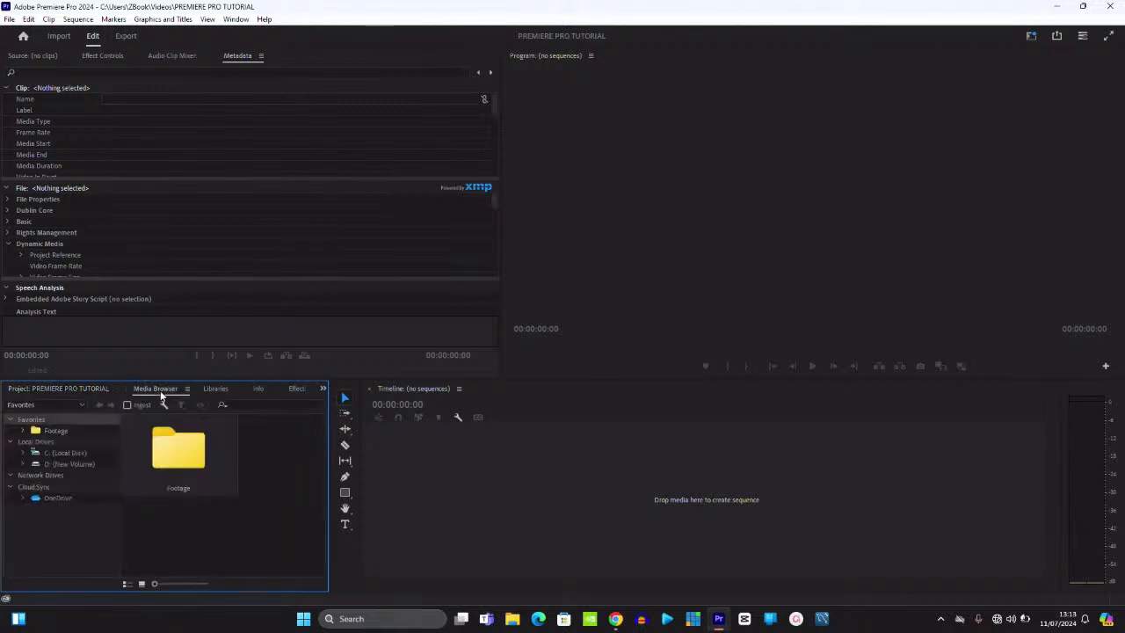
pyautogui.click(222, 389)
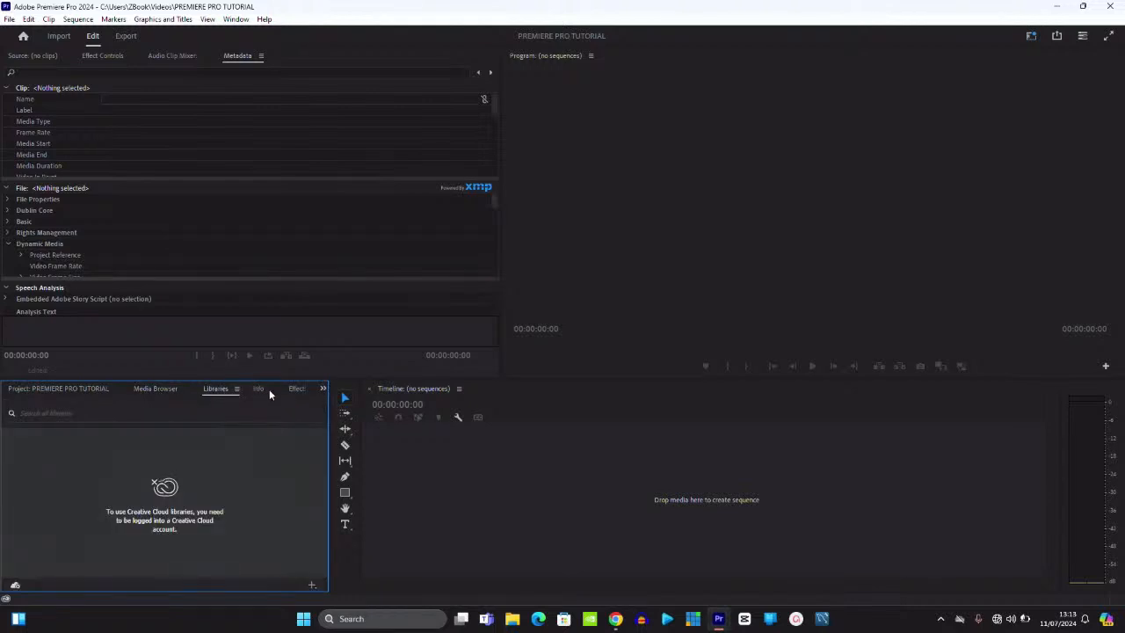
pyautogui.click(261, 388)
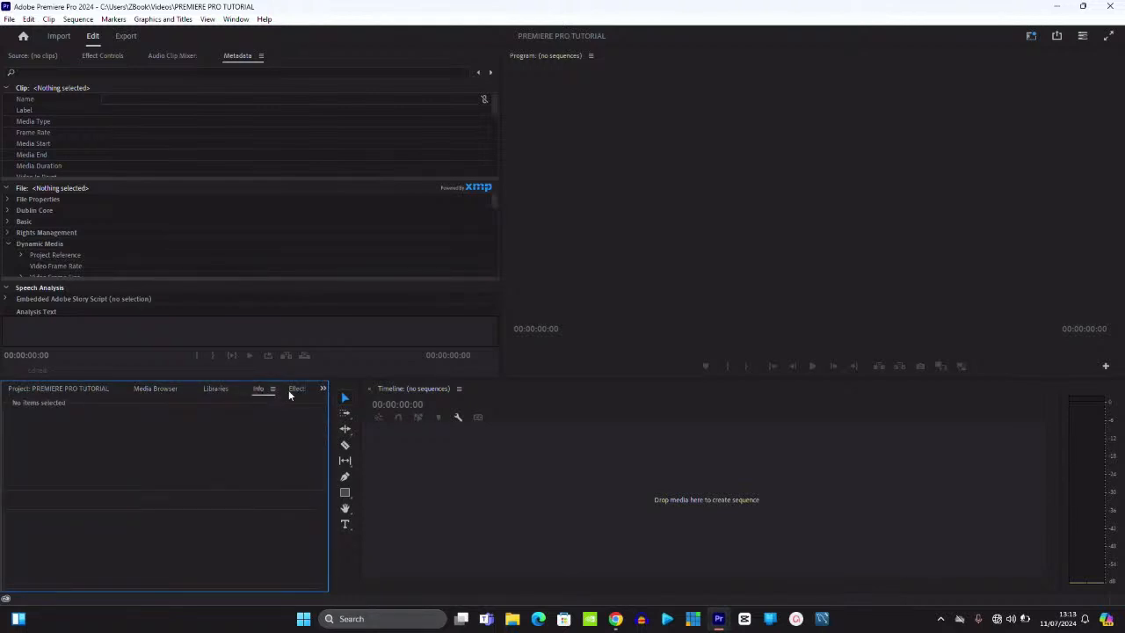
pyautogui.click(296, 389)
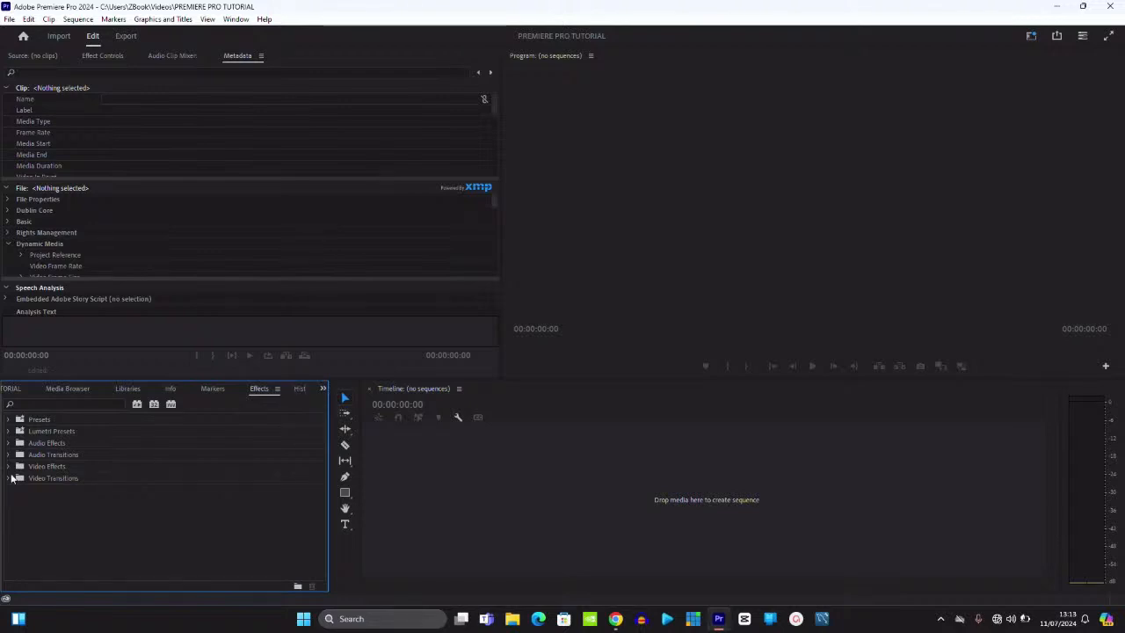
pyautogui.click(300, 389)
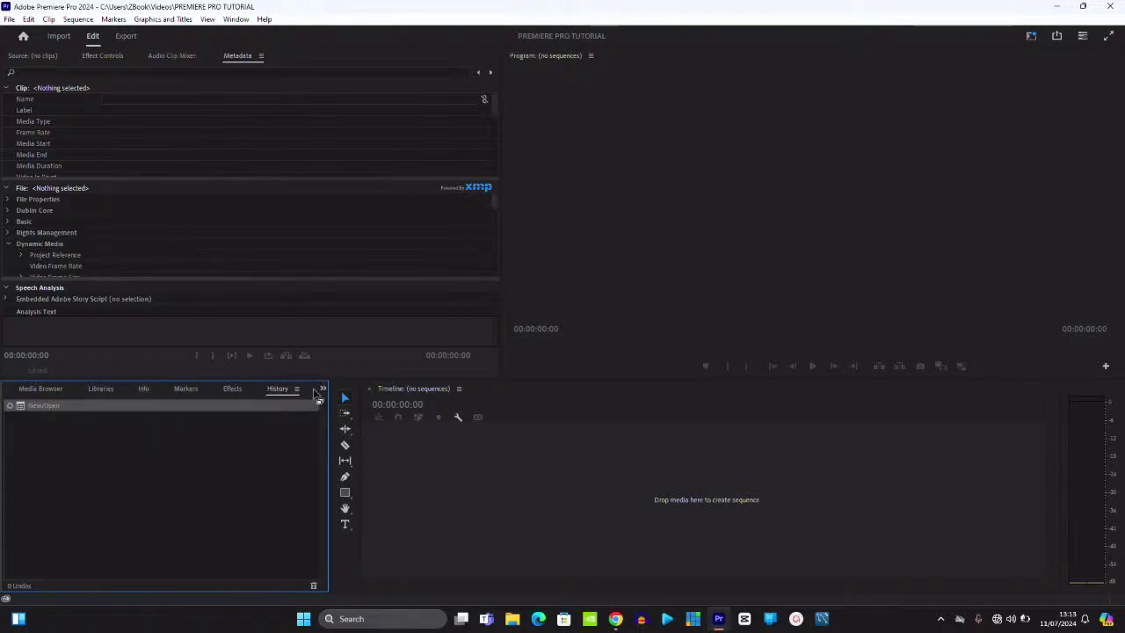
pyautogui.click(324, 389)
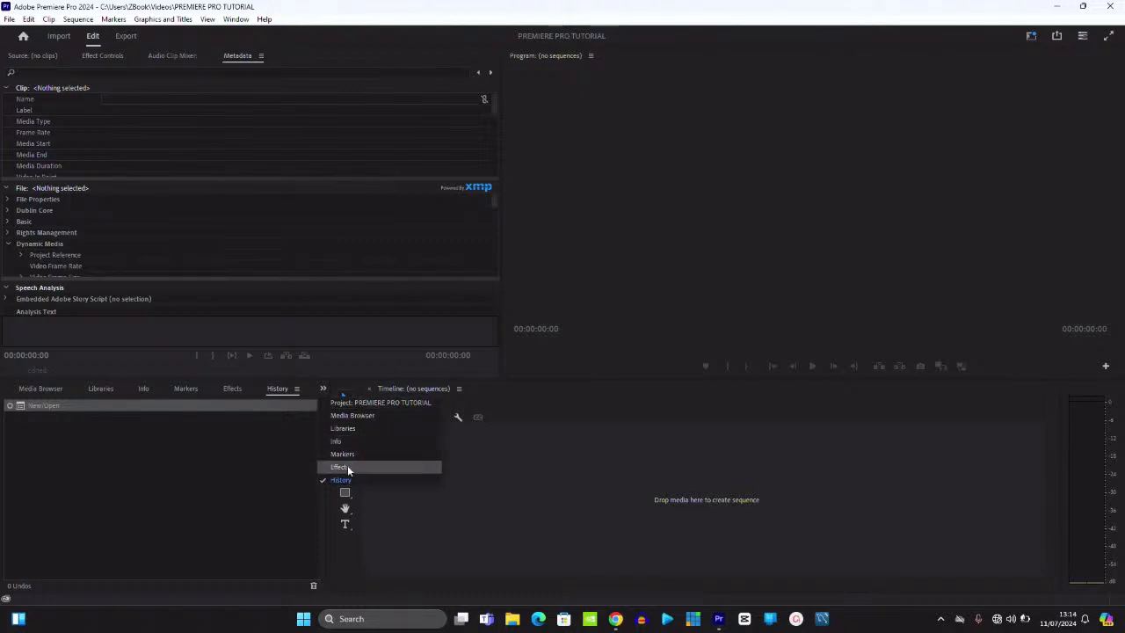
pyautogui.click(344, 405)
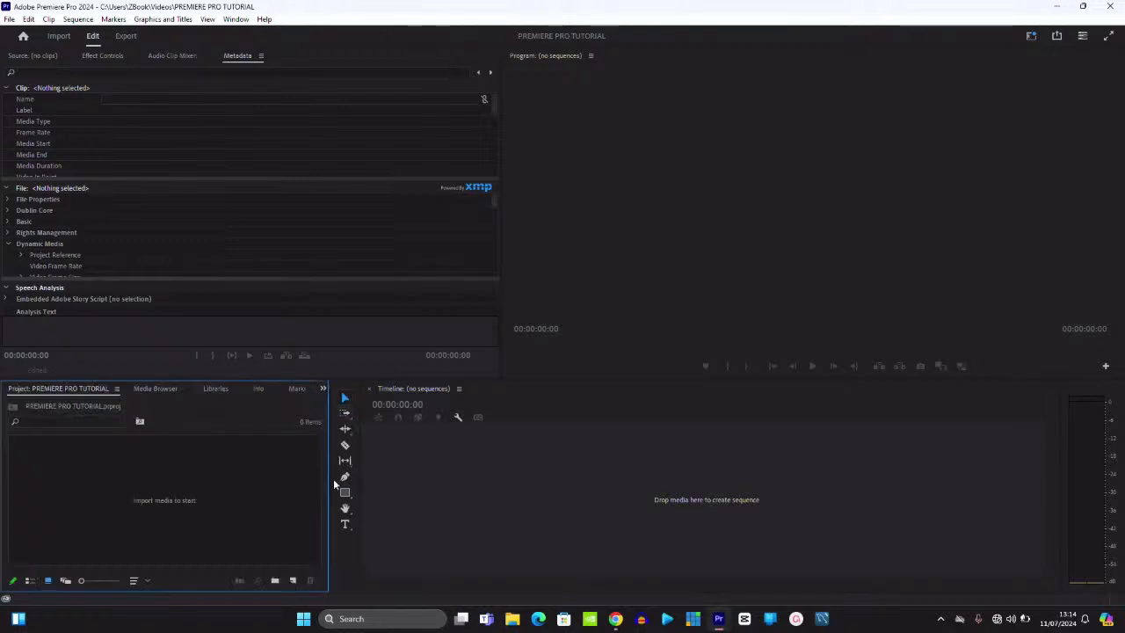
pyautogui.click(665, 508)
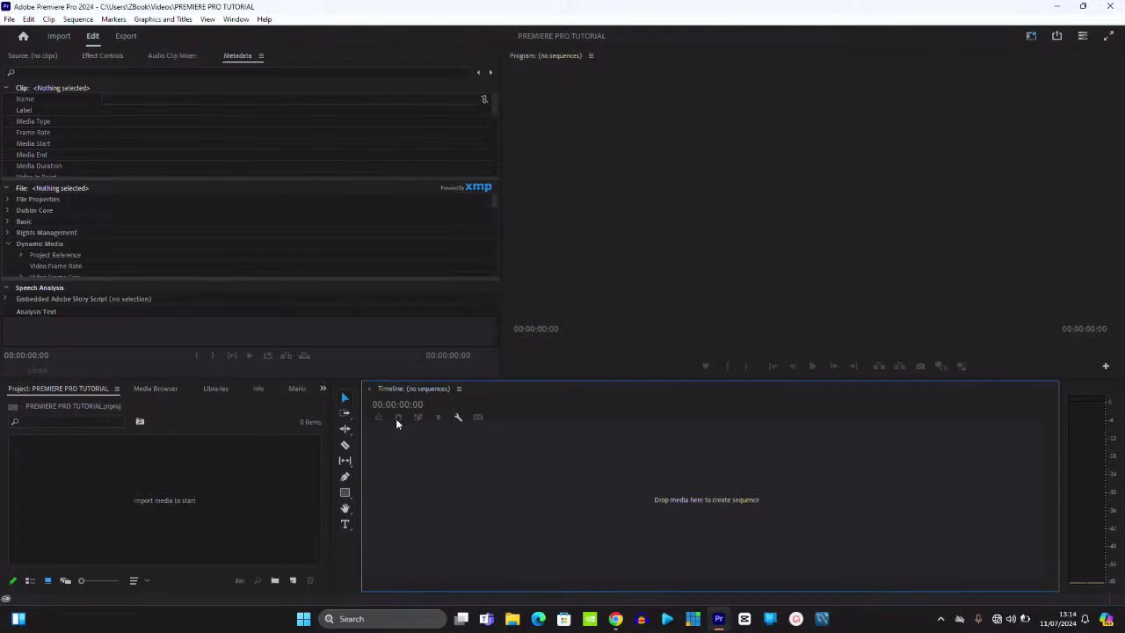
pyautogui.click(347, 445)
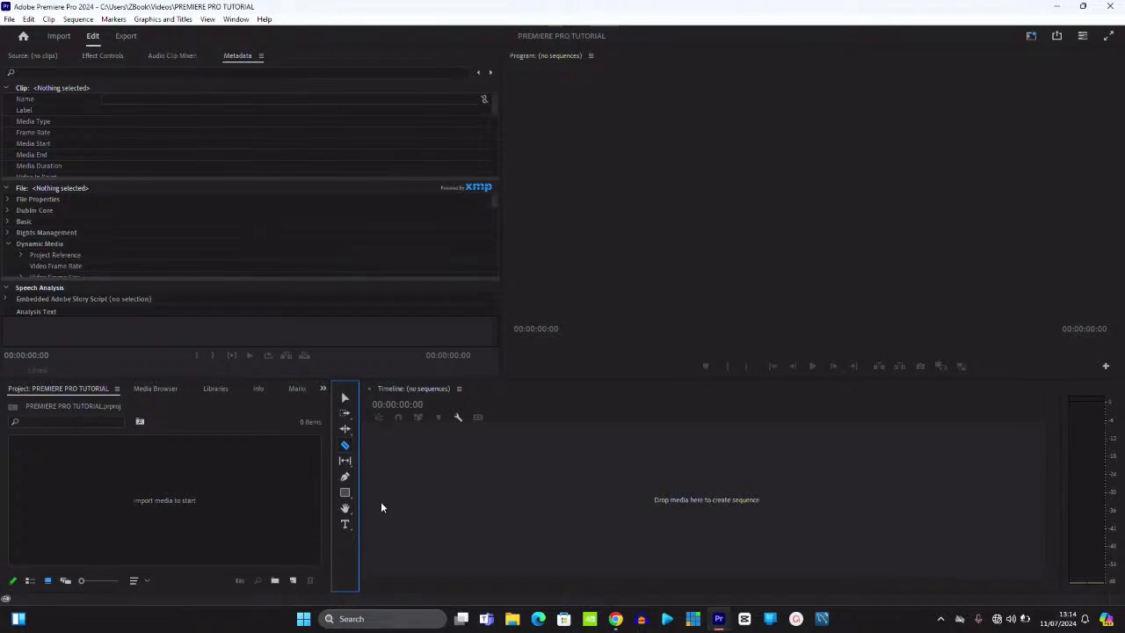
pyautogui.click(344, 397)
pyautogui.click(349, 500)
pyautogui.click(343, 400)
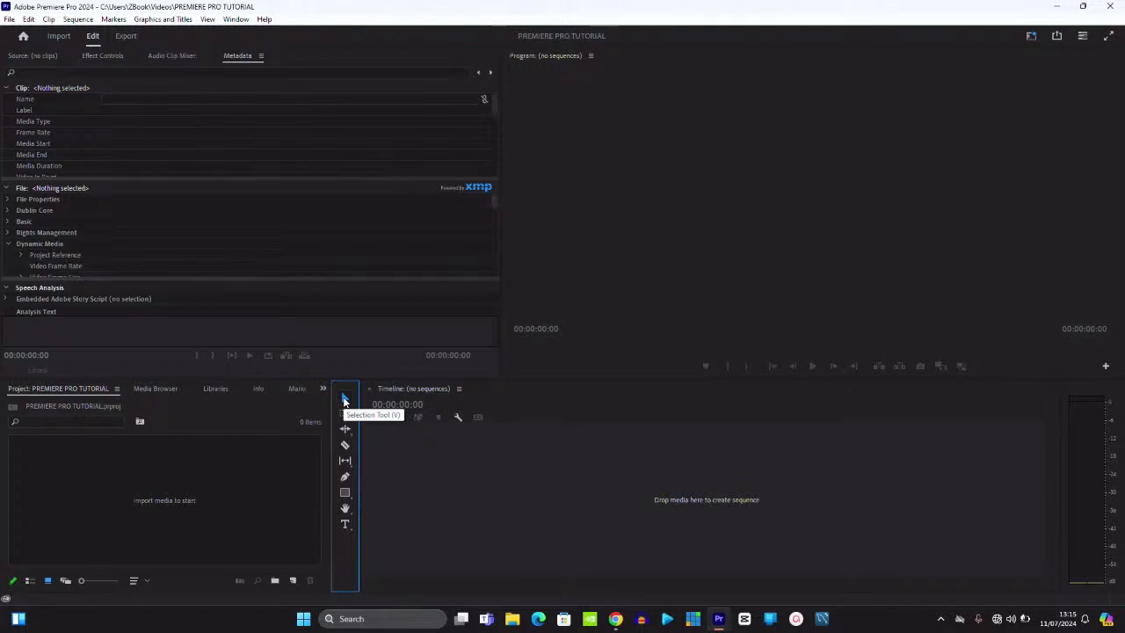
pyautogui.click(185, 497)
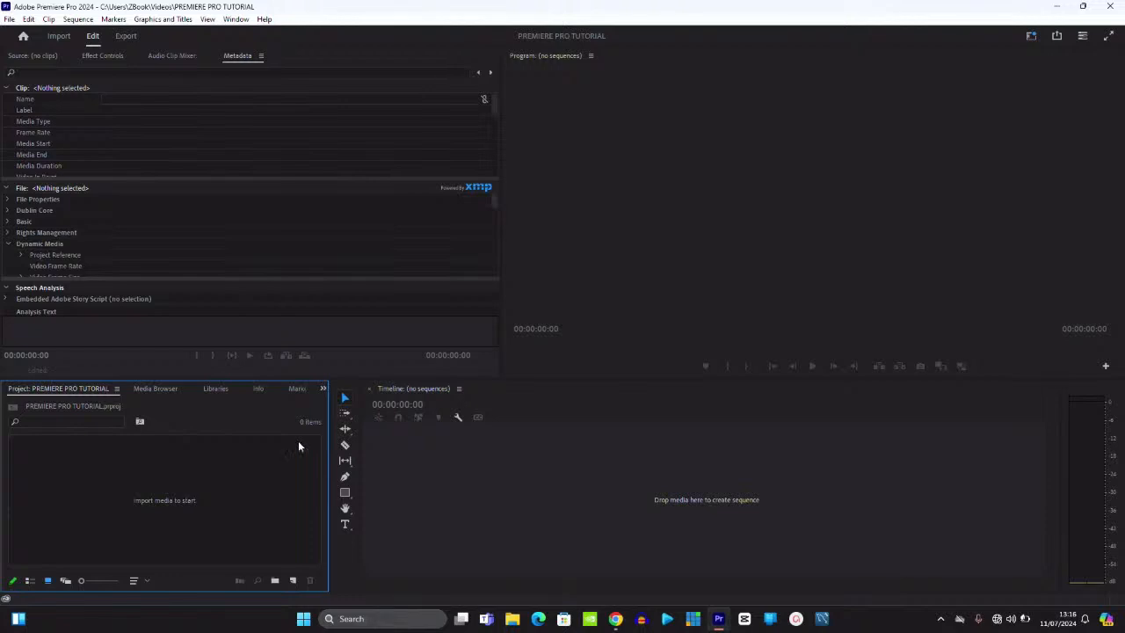
pyautogui.click(458, 420)
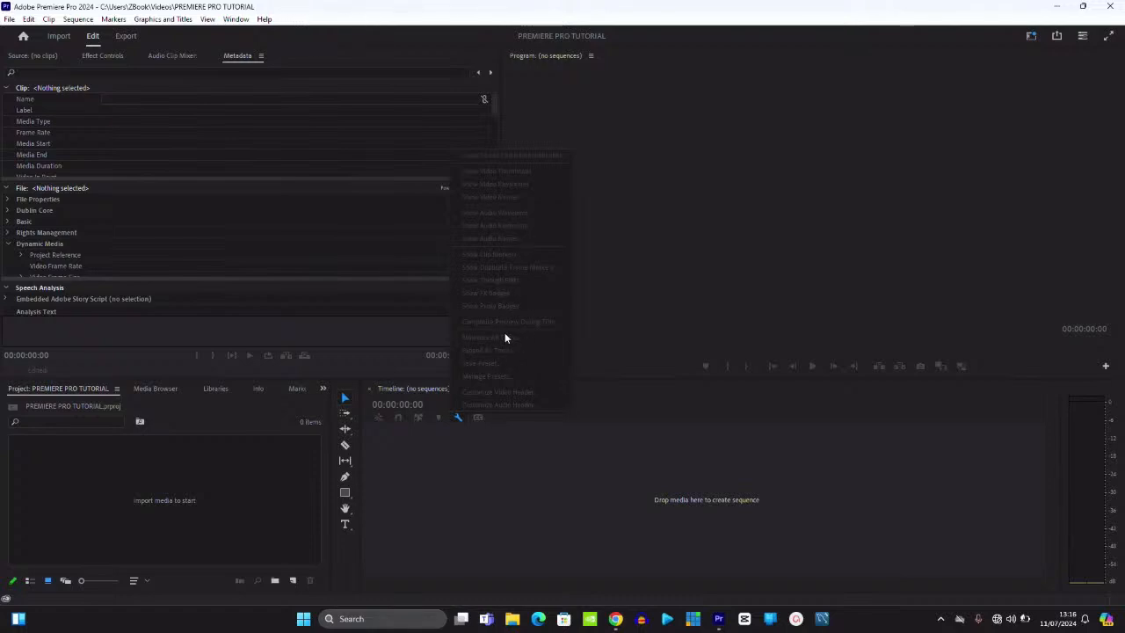
pyautogui.click(204, 515)
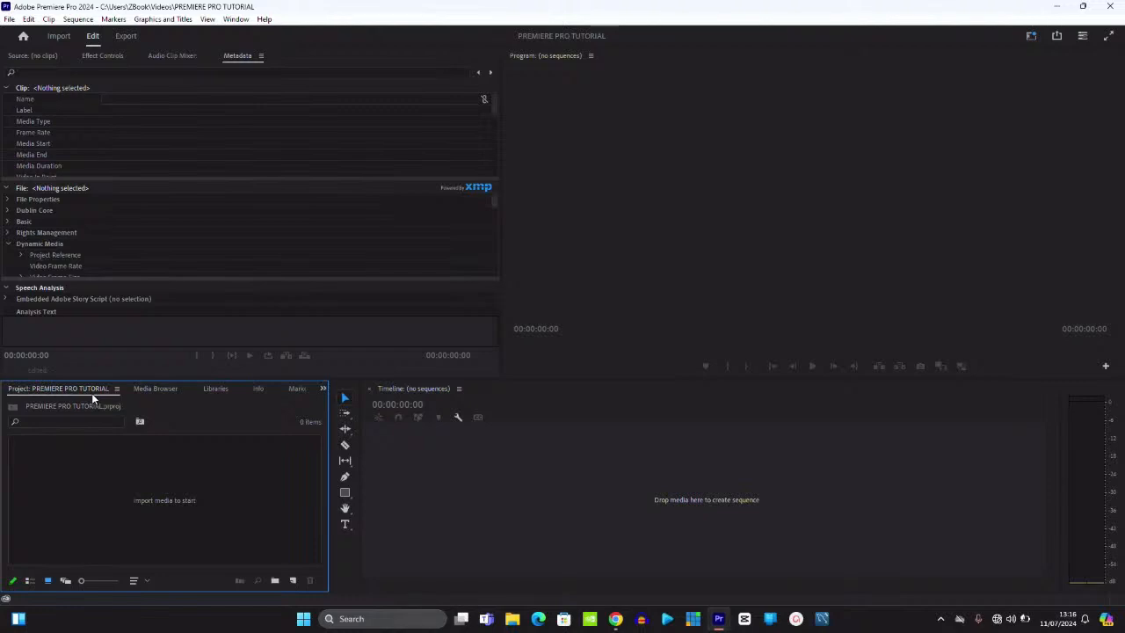
# - Import MVI_6987 from Videos > MY YOUTUBE VIDEOS > HOW TO COLOR GRADE USING PREMIERE PRO
pyautogui.doubleClick(188, 505)
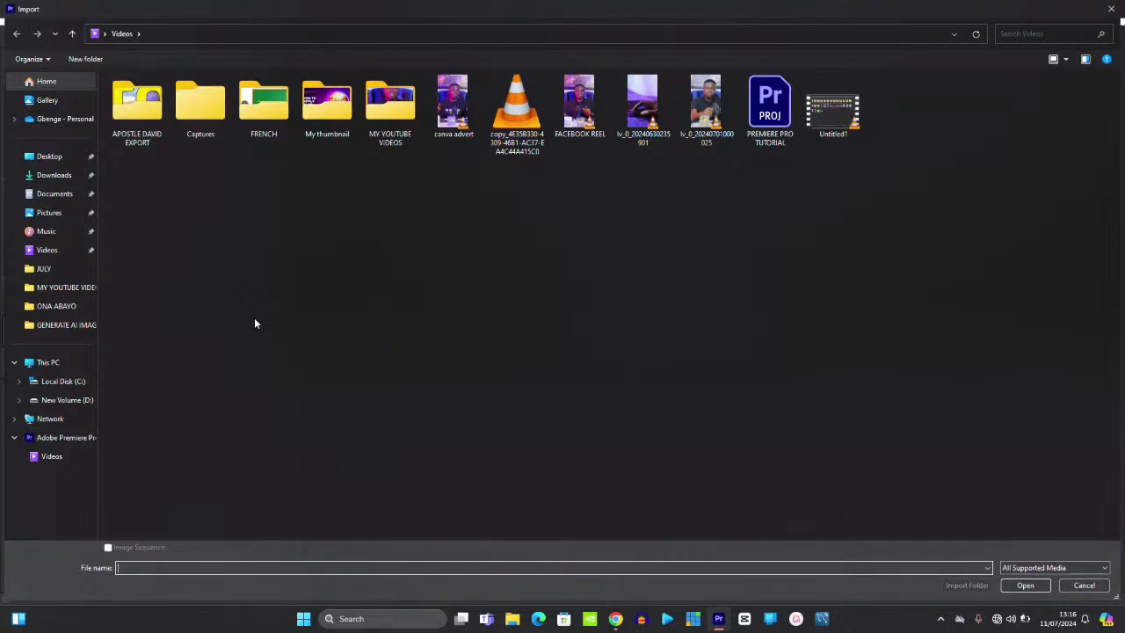
pyautogui.doubleClick(387, 107)
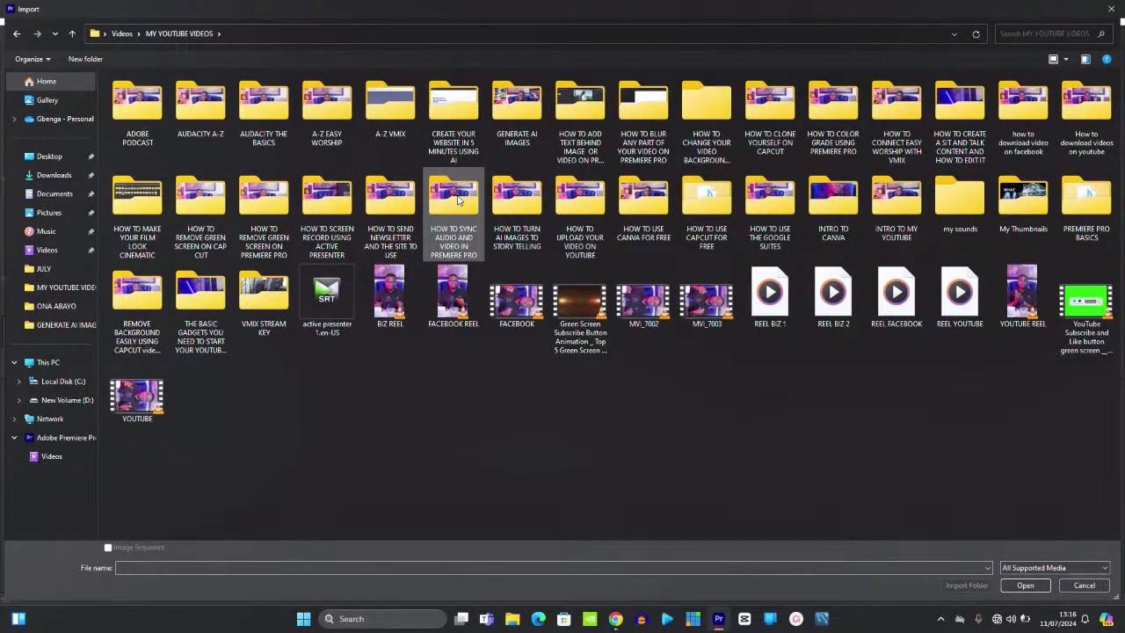
pyautogui.doubleClick(826, 114)
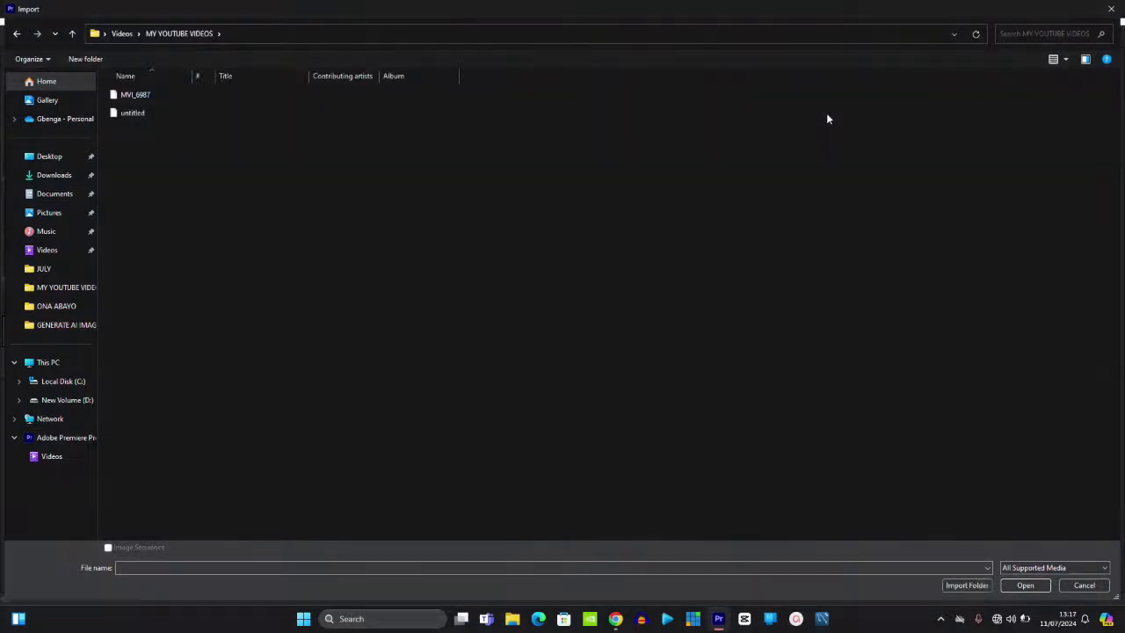
pyautogui.doubleClick(173, 97)
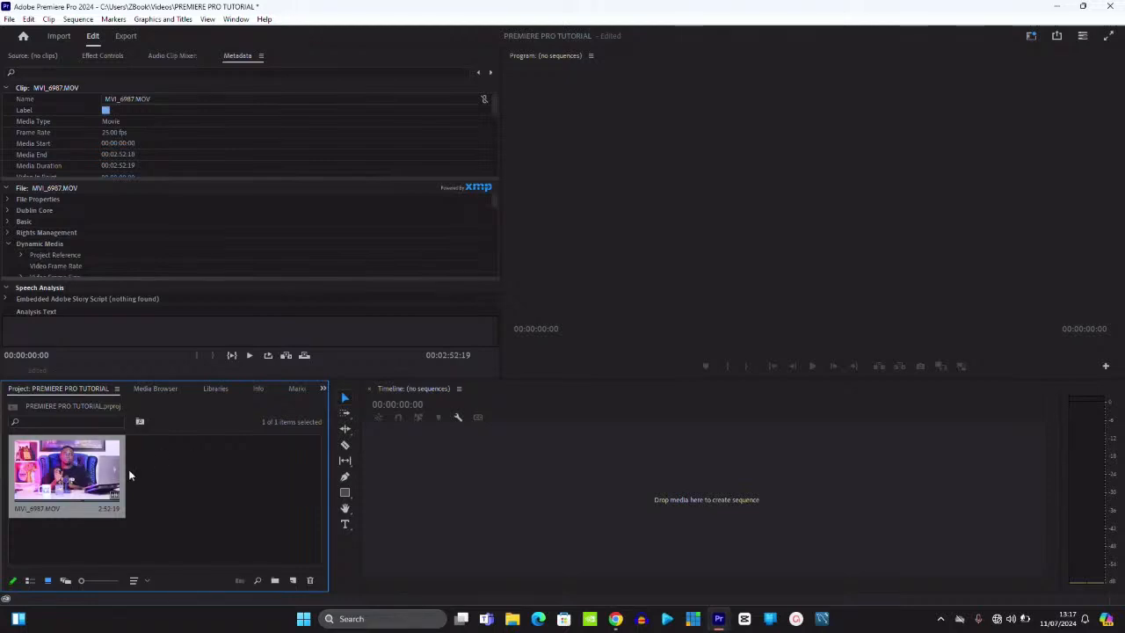
pyautogui.doubleClick(212, 516)
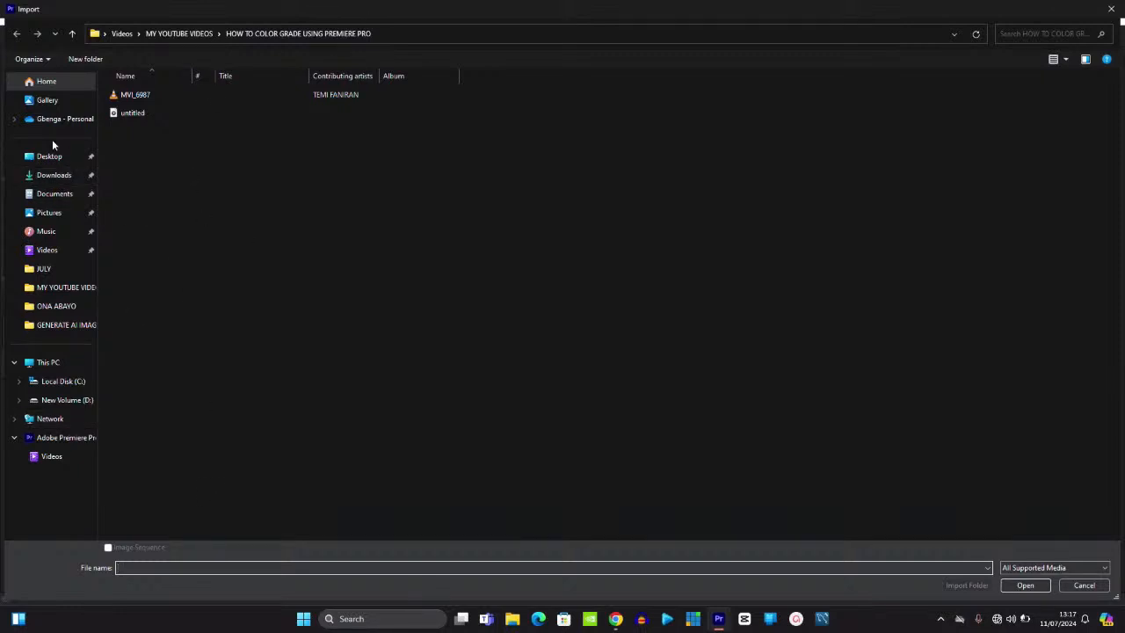
pyautogui.click(47, 250)
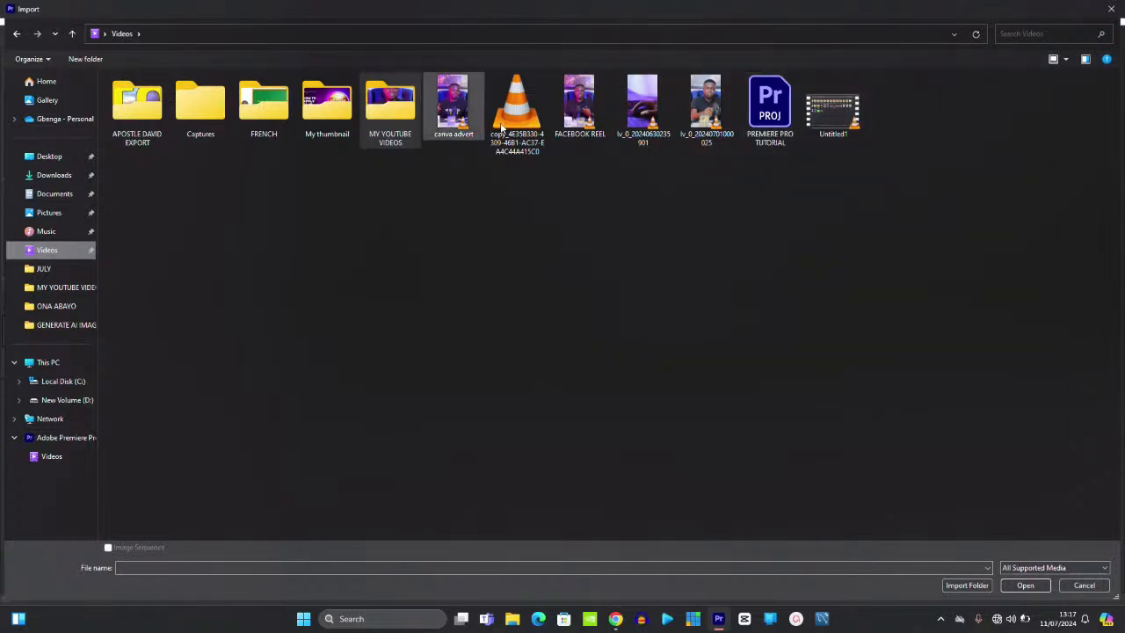
pyautogui.click(446, 114)
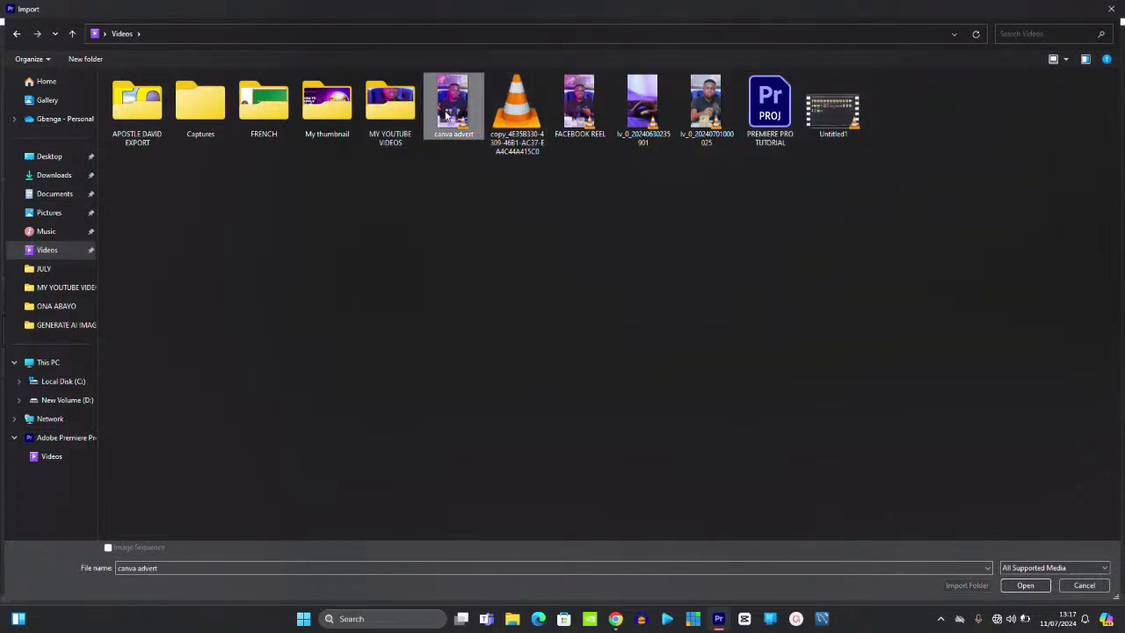
pyautogui.hotkey('shift', 'Right')
pyautogui.hotkey('shift', 'Right')
pyautogui.hotkey('shift', 'Right')
pyautogui.hotkey('shift', 'Right')
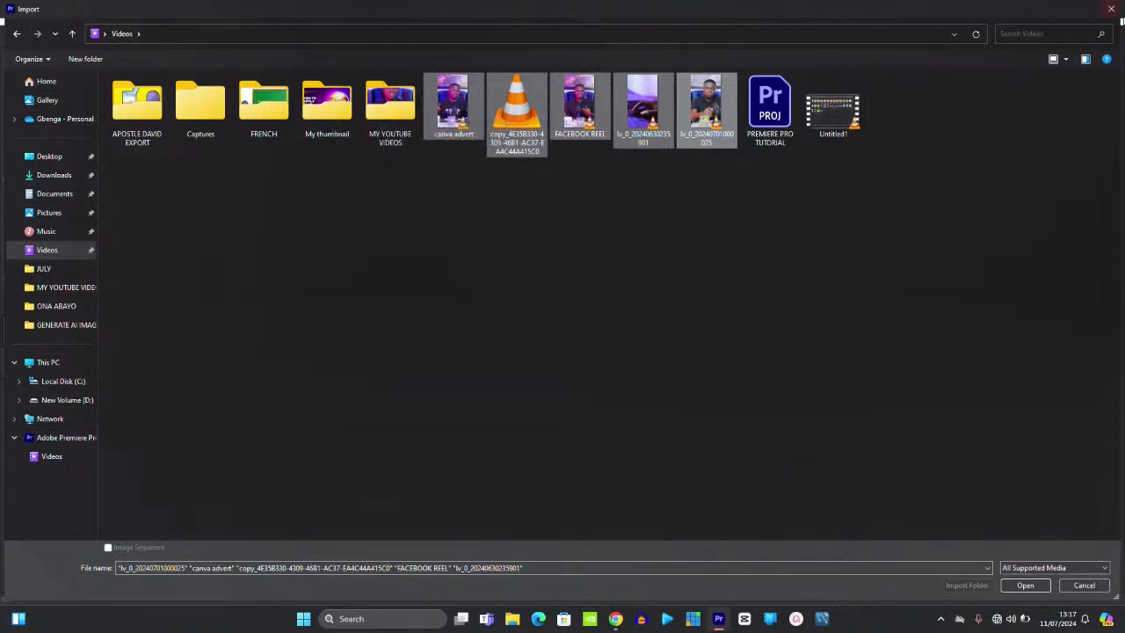
pyautogui.click(1112, 9)
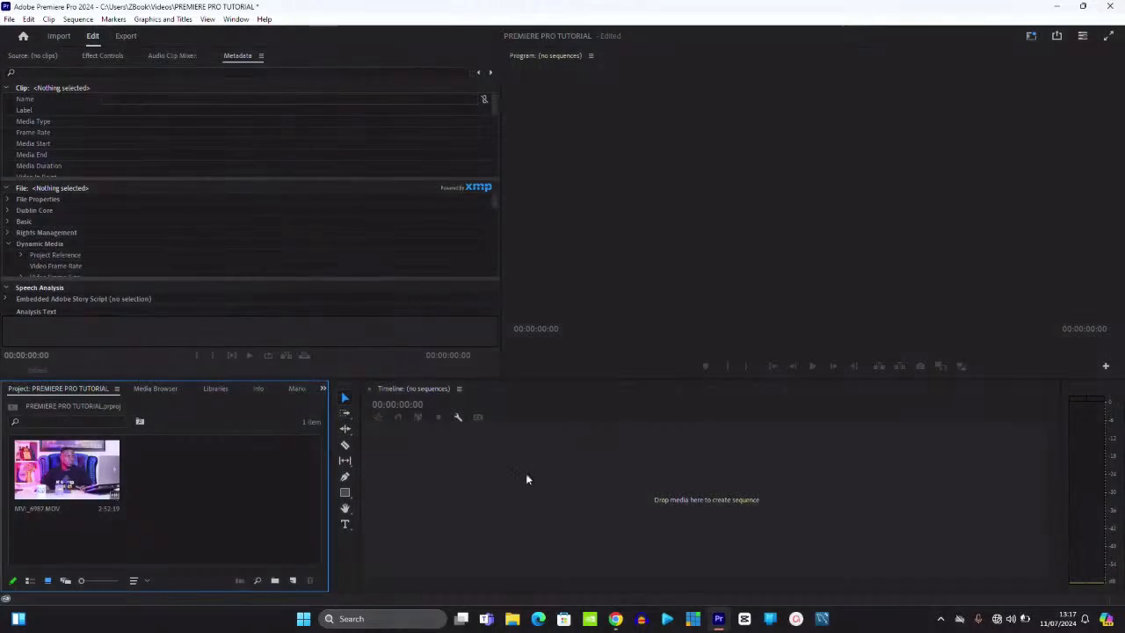
# - Load MVI_6987.MOV in the Source monitor and mark an in point at 00:00:15:20
pyautogui.doubleClick(54, 490)
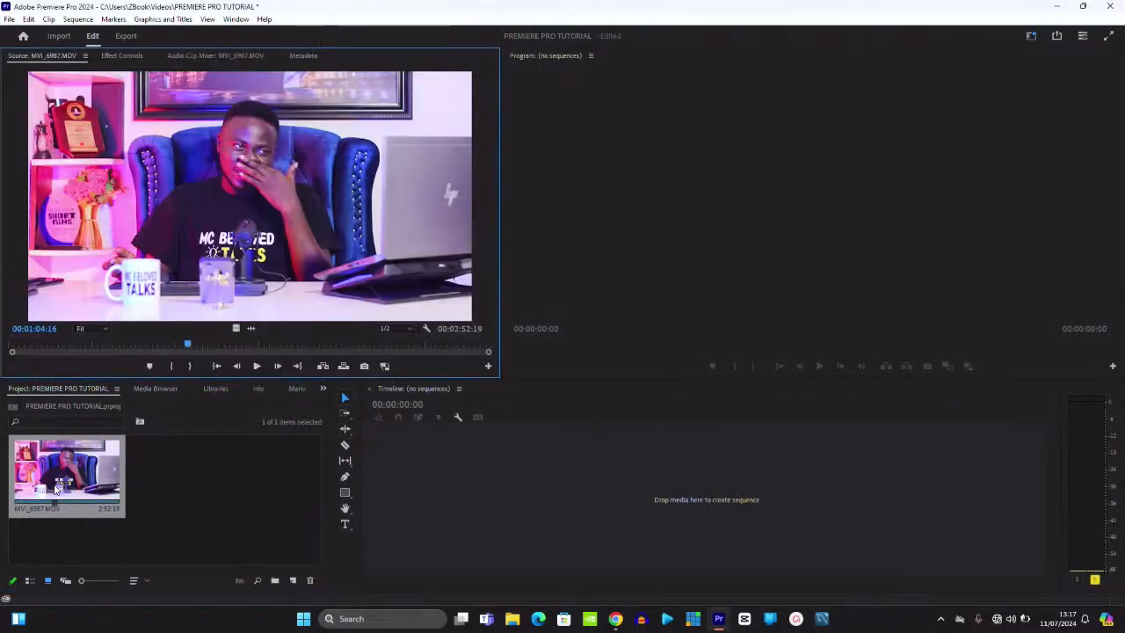
pyautogui.click(88, 350)
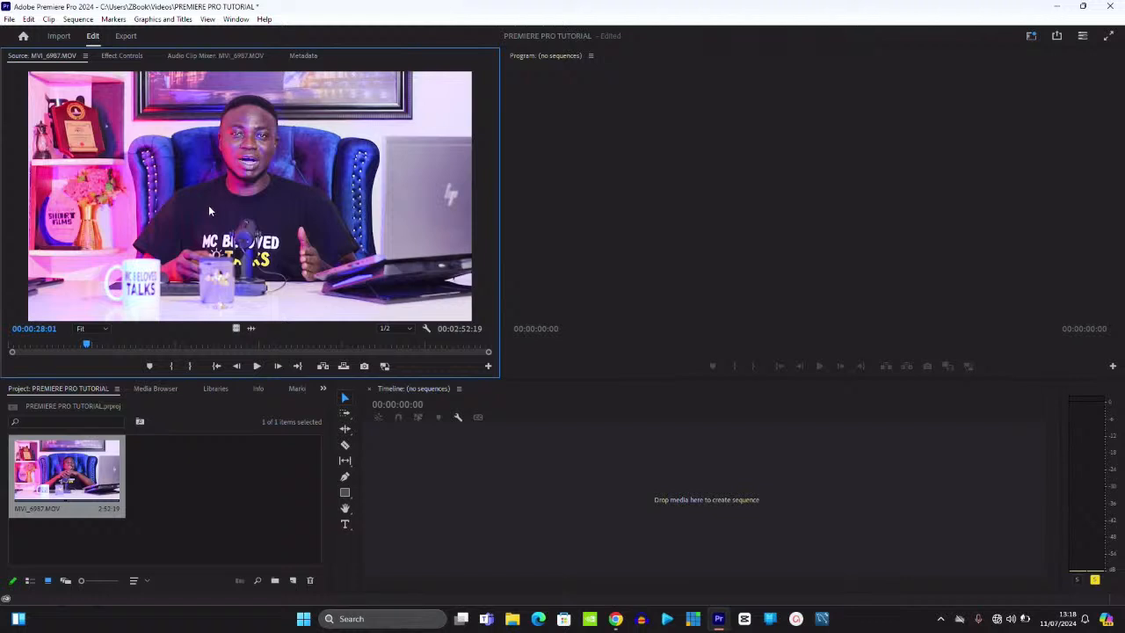
pyautogui.click(57, 344)
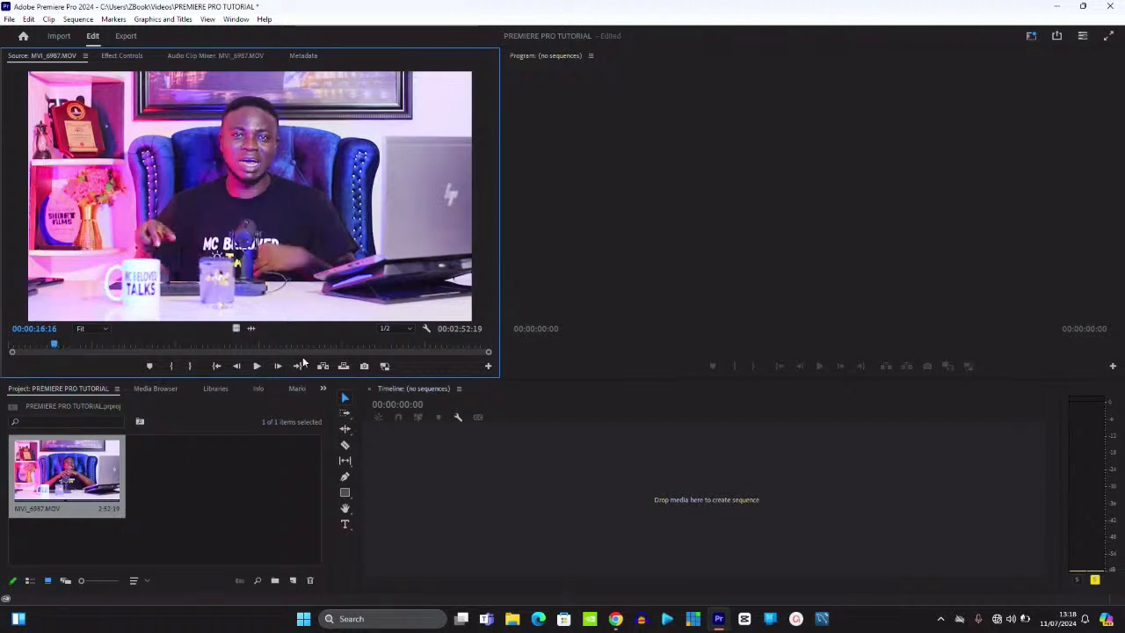
pyautogui.click(405, 345)
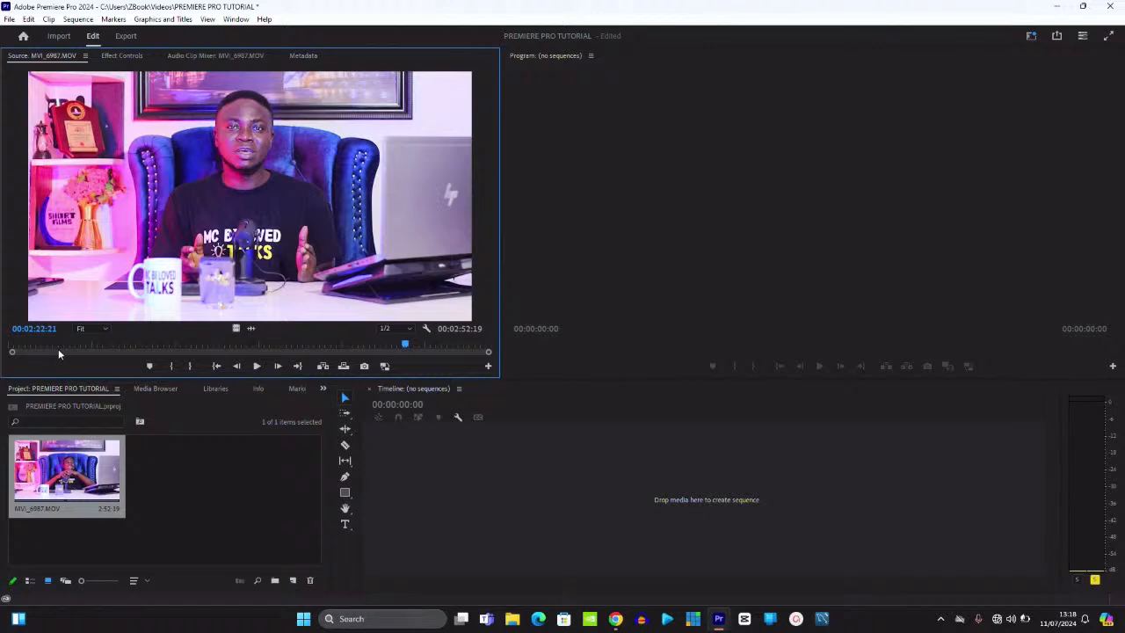
pyautogui.click(63, 344)
pyautogui.click(53, 342)
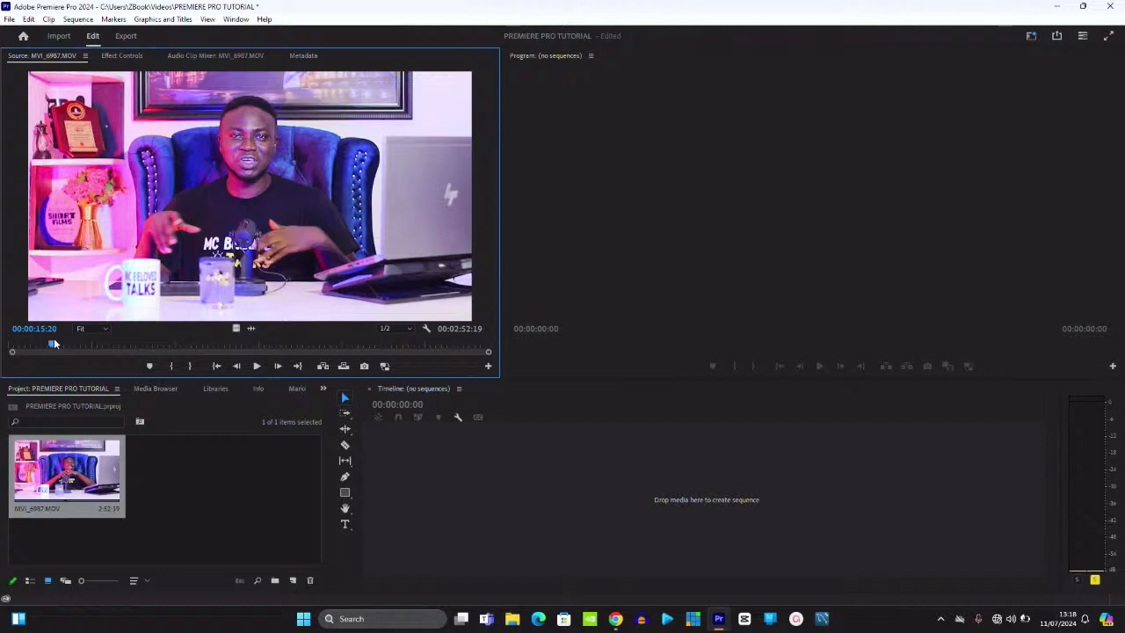
pyautogui.press('i')
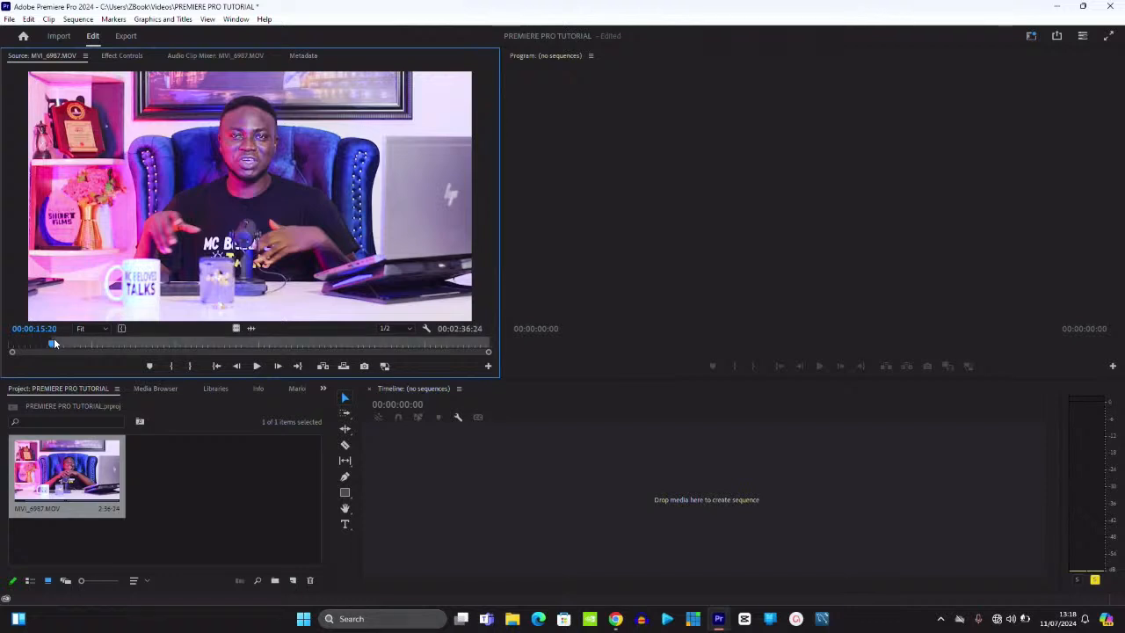
# - Mark an out point at 00:02:16:24 and drag the trimmed clip onto the timeline
pyautogui.press('space')
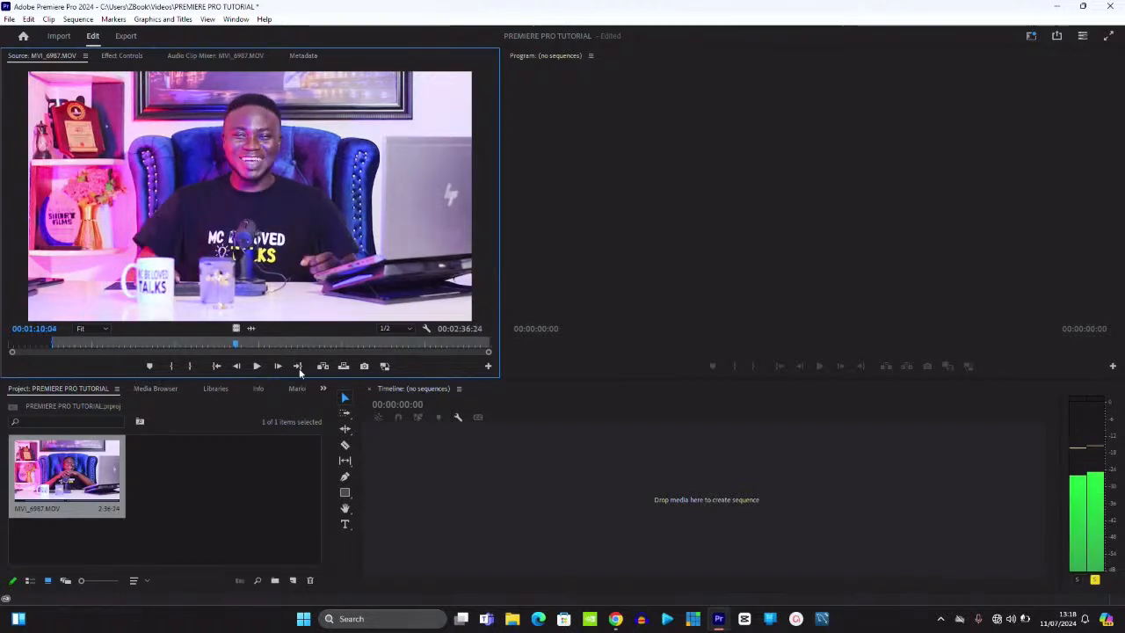
pyautogui.moveTo(376, 339); pyautogui.dragTo(389, 337)
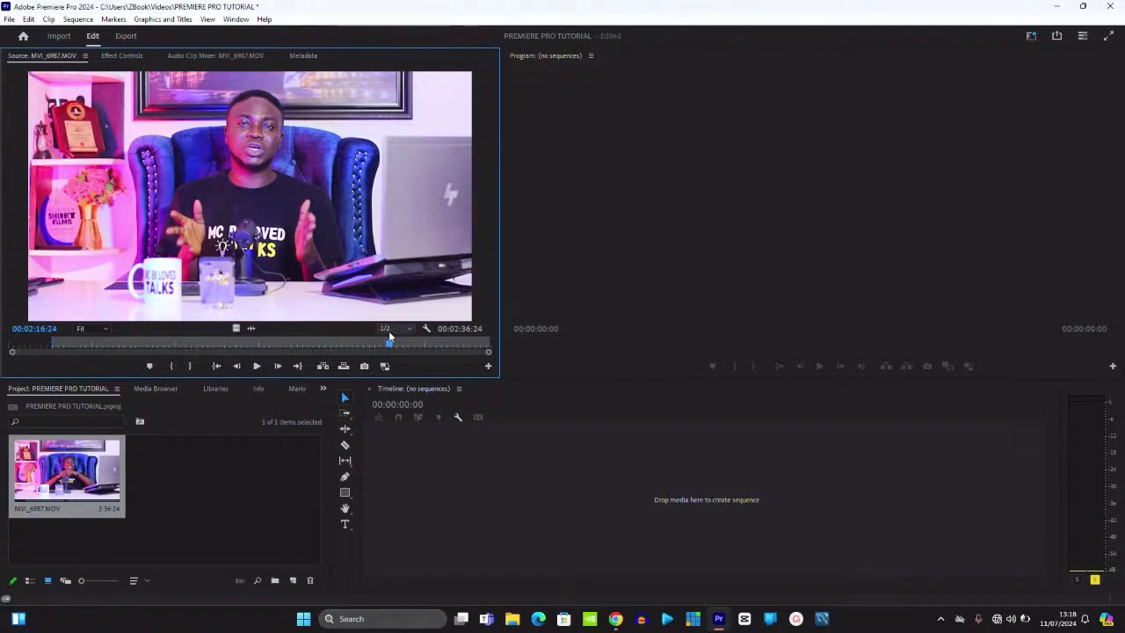
pyautogui.press('o')
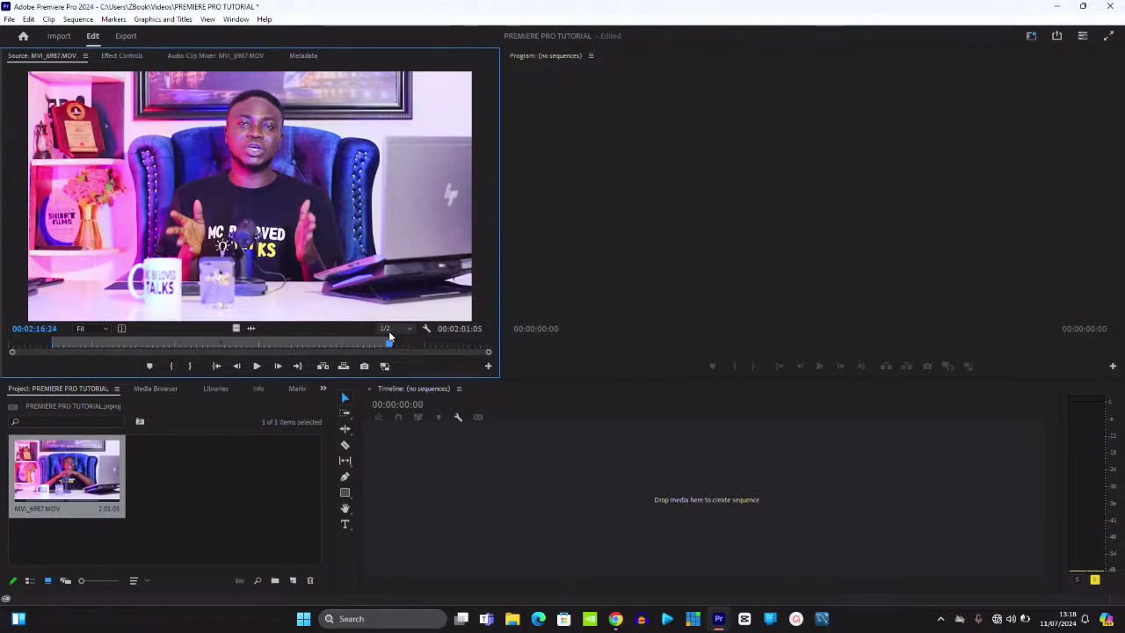
pyautogui.moveTo(217, 219); pyautogui.dragTo(538, 508)
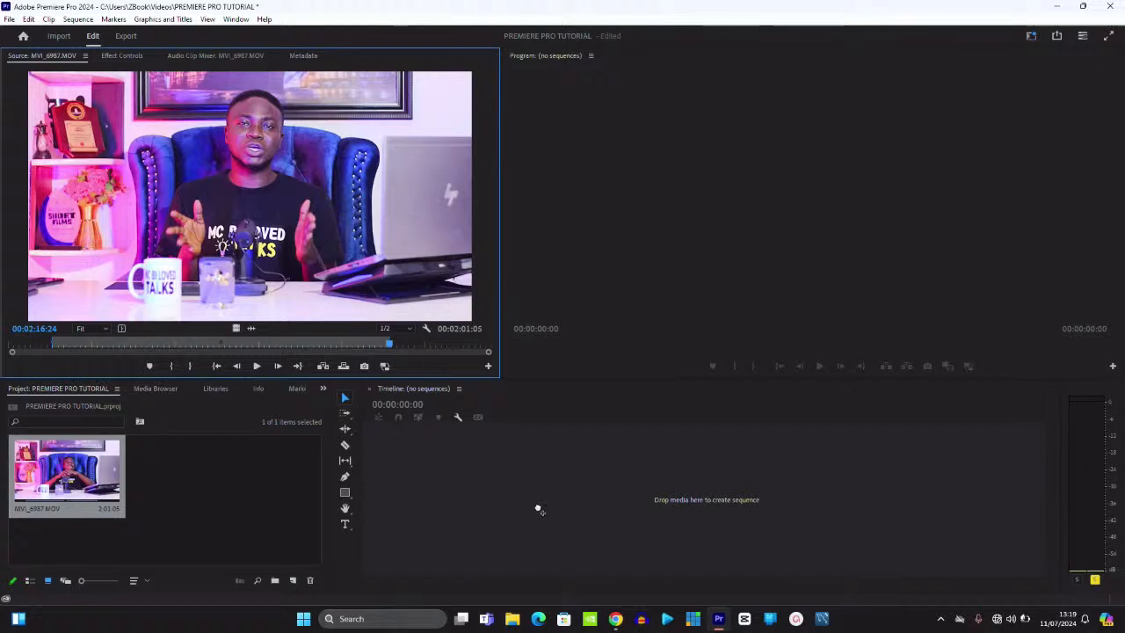
pyautogui.moveTo(538, 508); pyautogui.dragTo(538, 508)
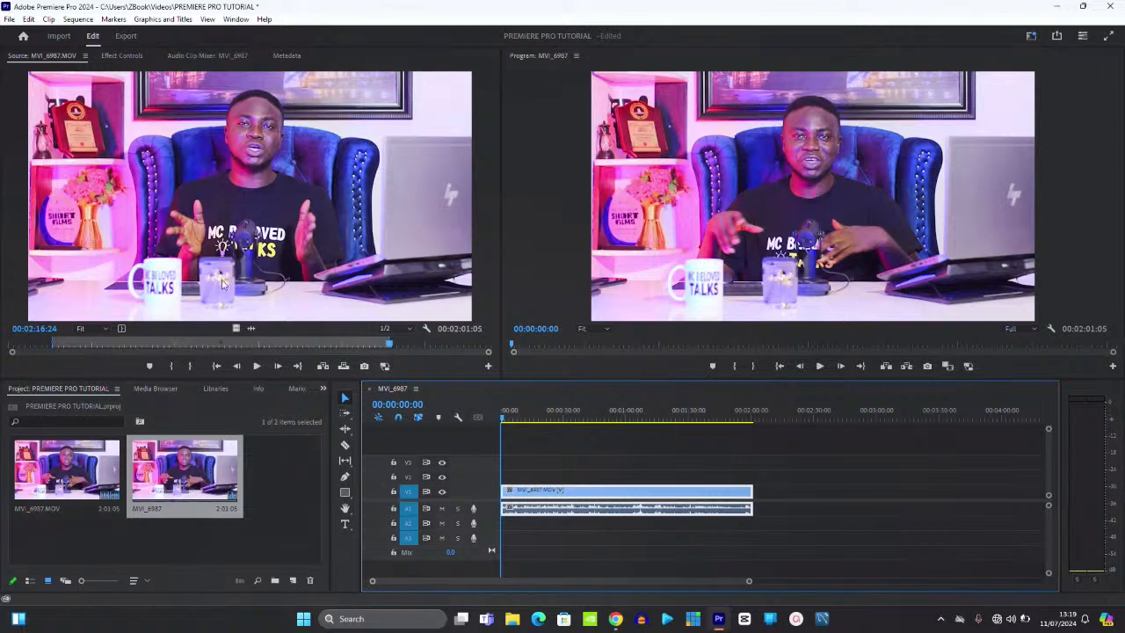
pyautogui.click(68, 474)
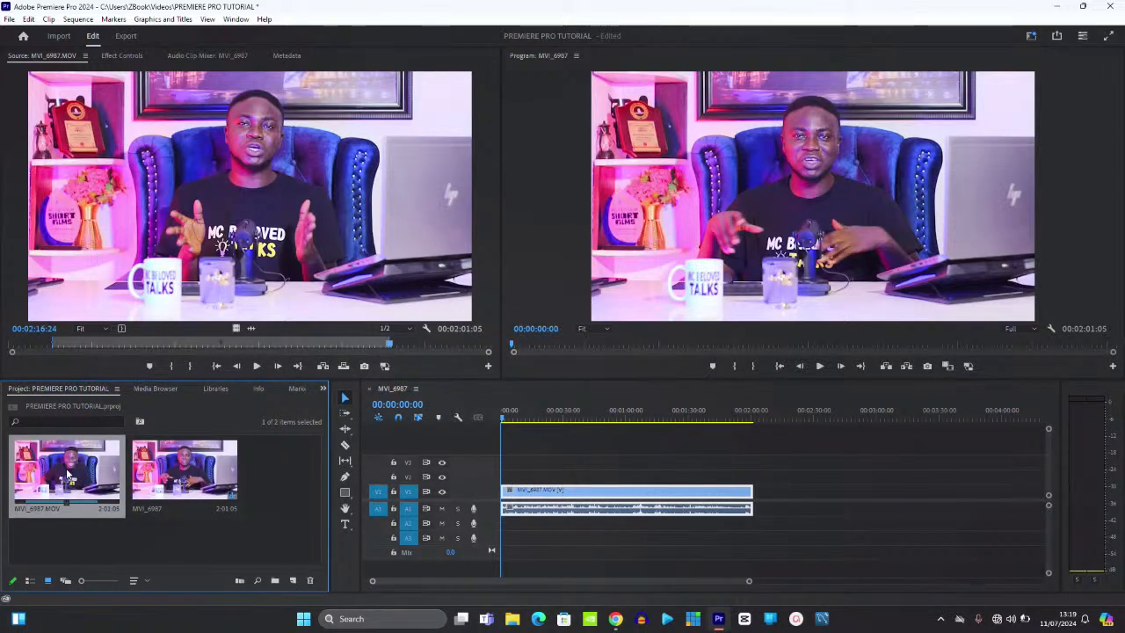
pyautogui.moveTo(58, 472); pyautogui.dragTo(787, 525)
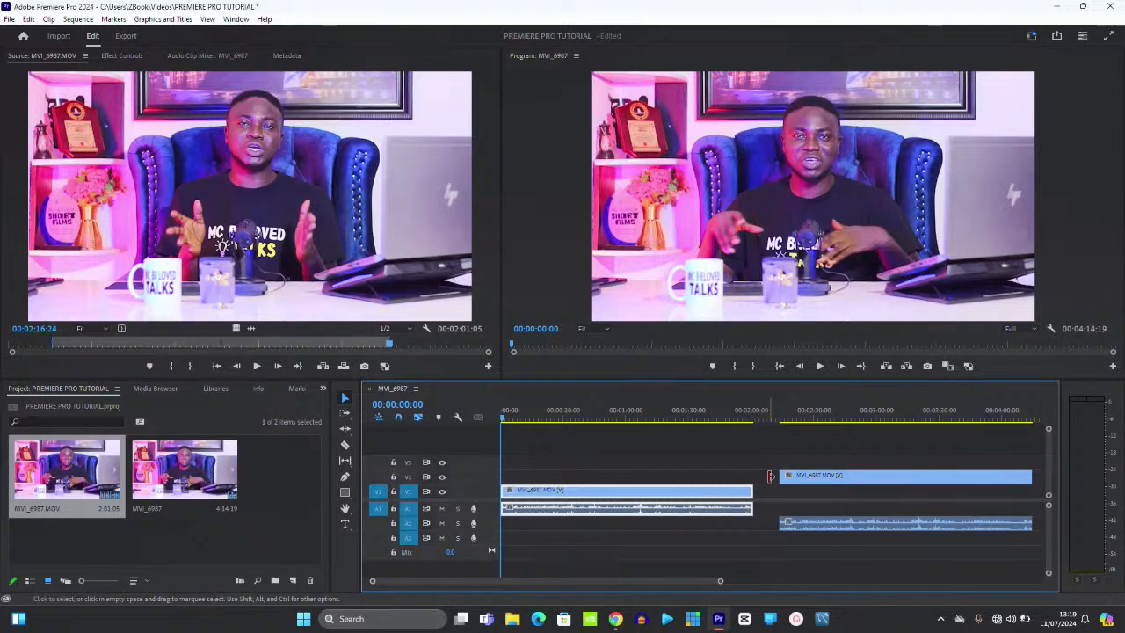
pyautogui.click(813, 476)
pyautogui.press('Delete')
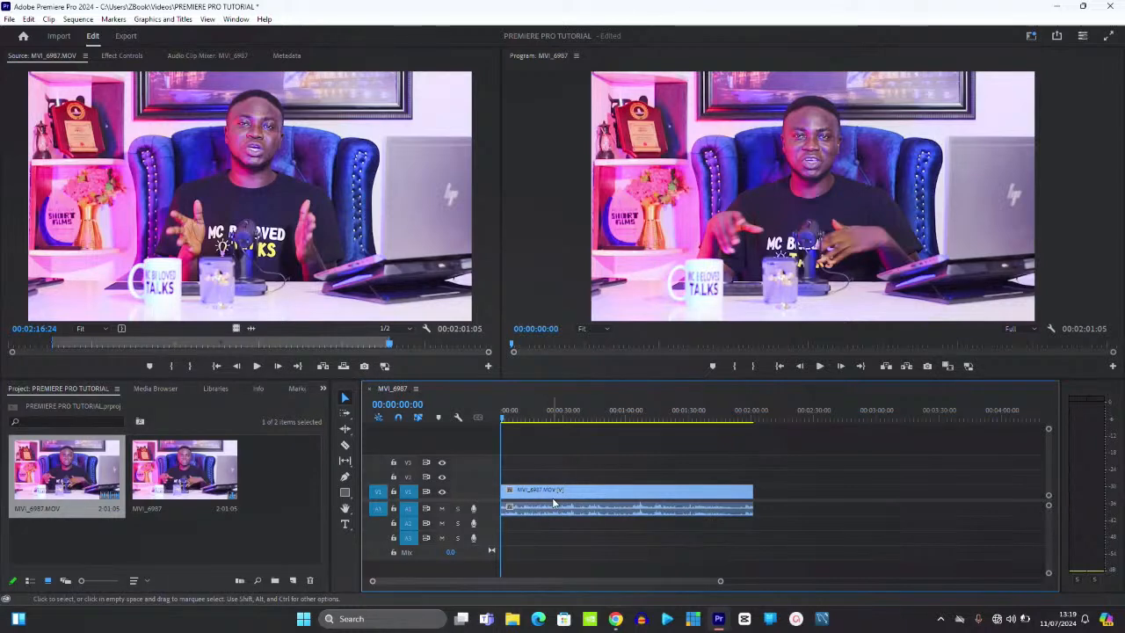
# - Select the MVI_6987 sequence and timeline, move the source preview to 00:00:16:16, and show Effect Controls
pyautogui.click(199, 479)
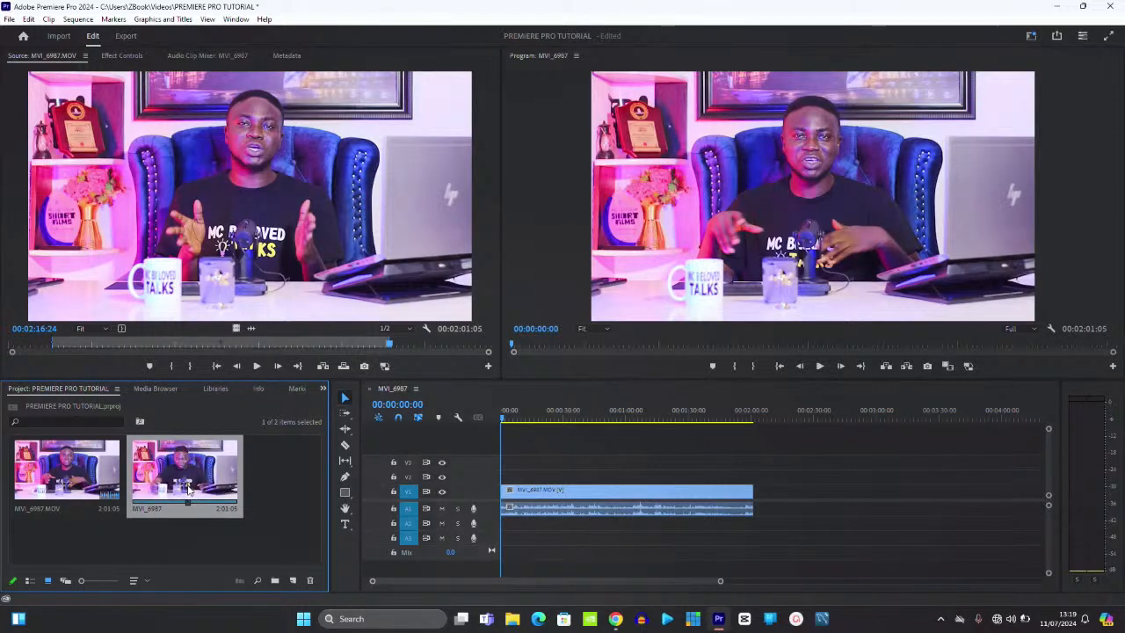
pyautogui.click(53, 482)
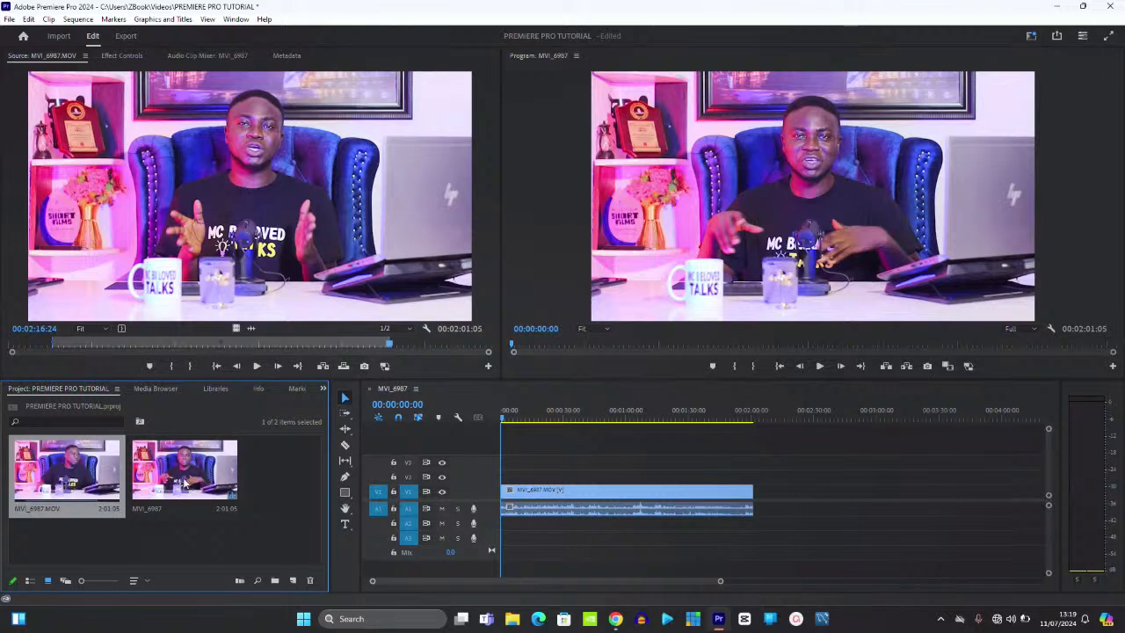
pyautogui.click(189, 489)
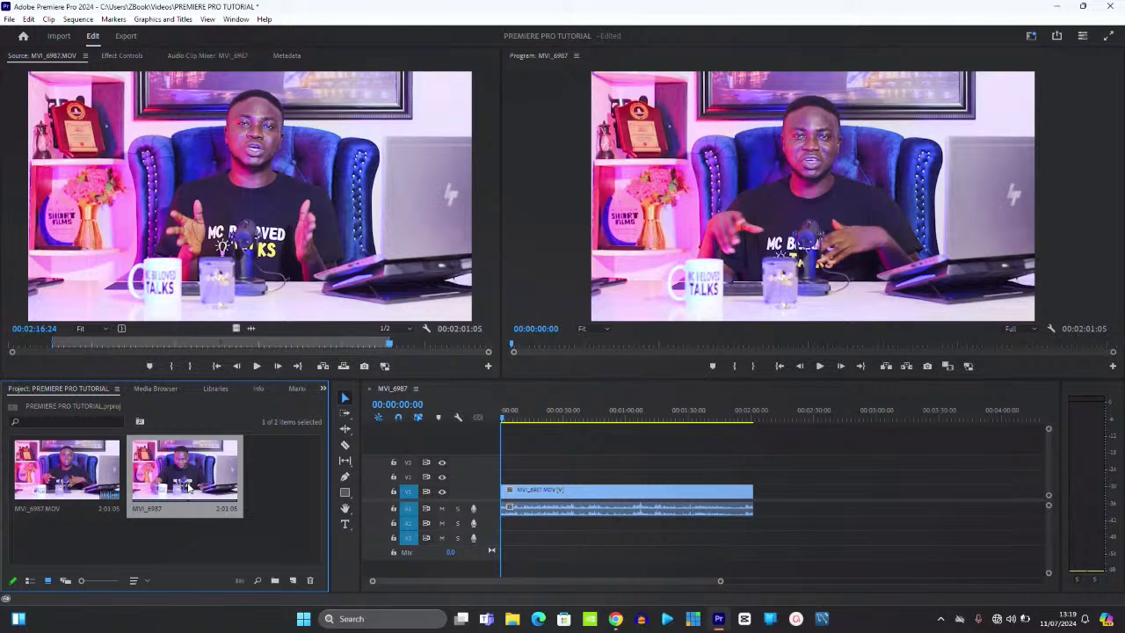
pyautogui.click(407, 395)
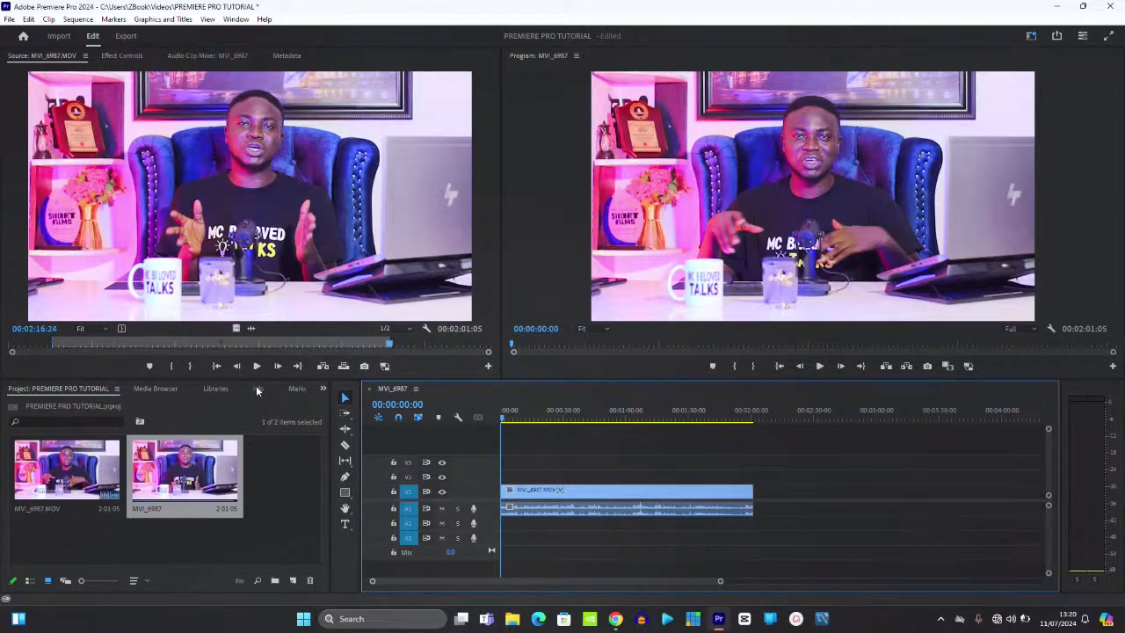
pyautogui.click(58, 345)
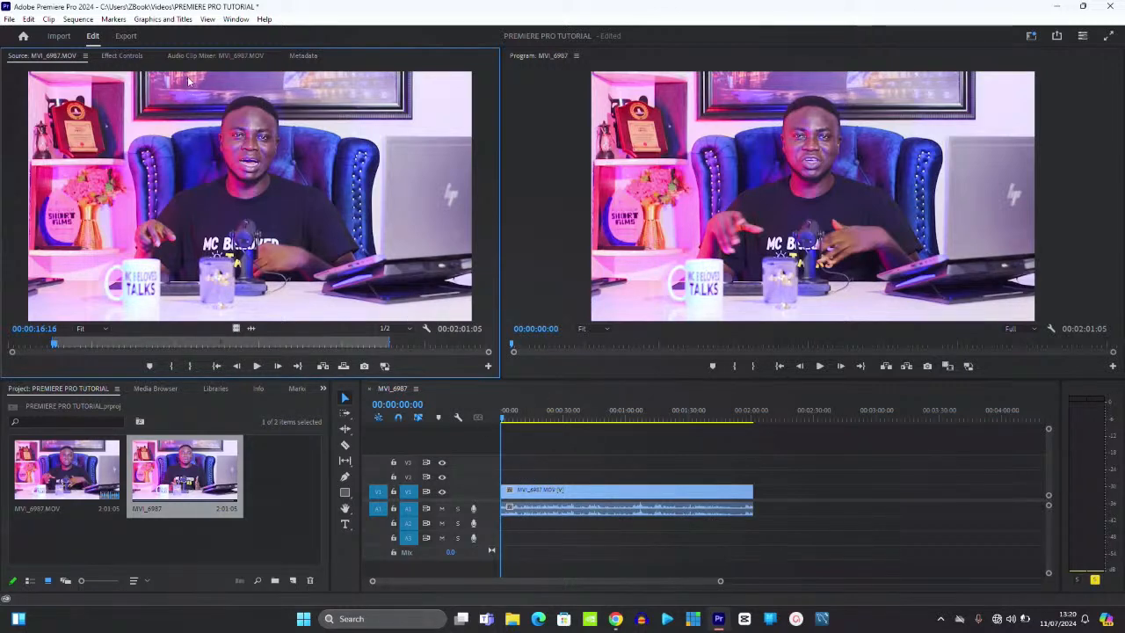
pyautogui.click(132, 55)
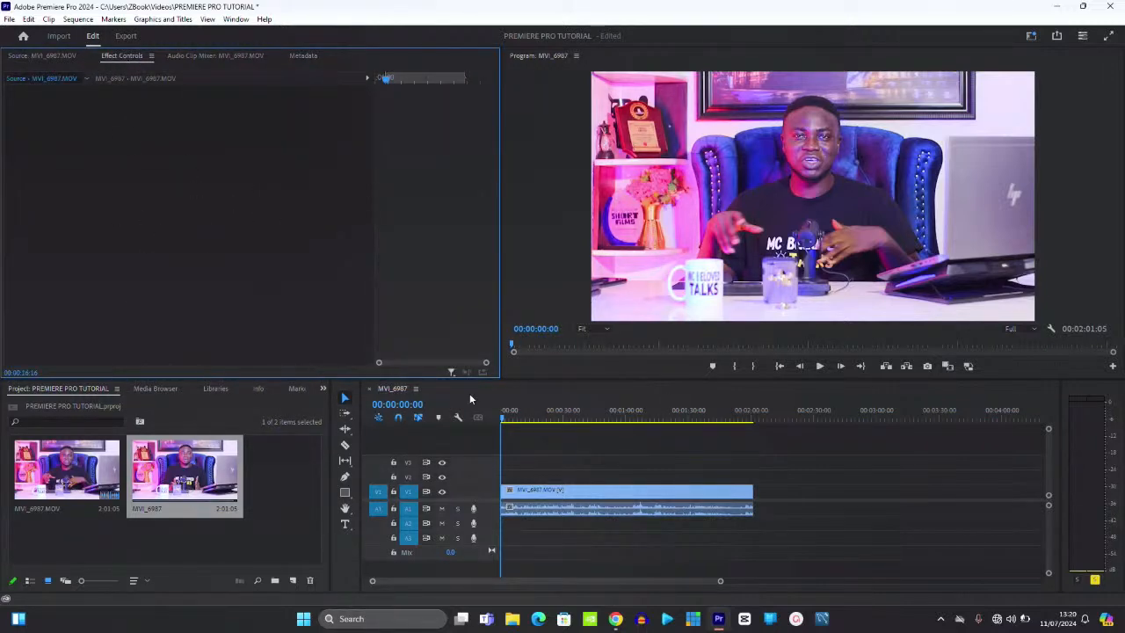
# - Scale the selected clip to about 138% in Effect Controls, then undo back past the sequence's creation
pyautogui.click(613, 494)
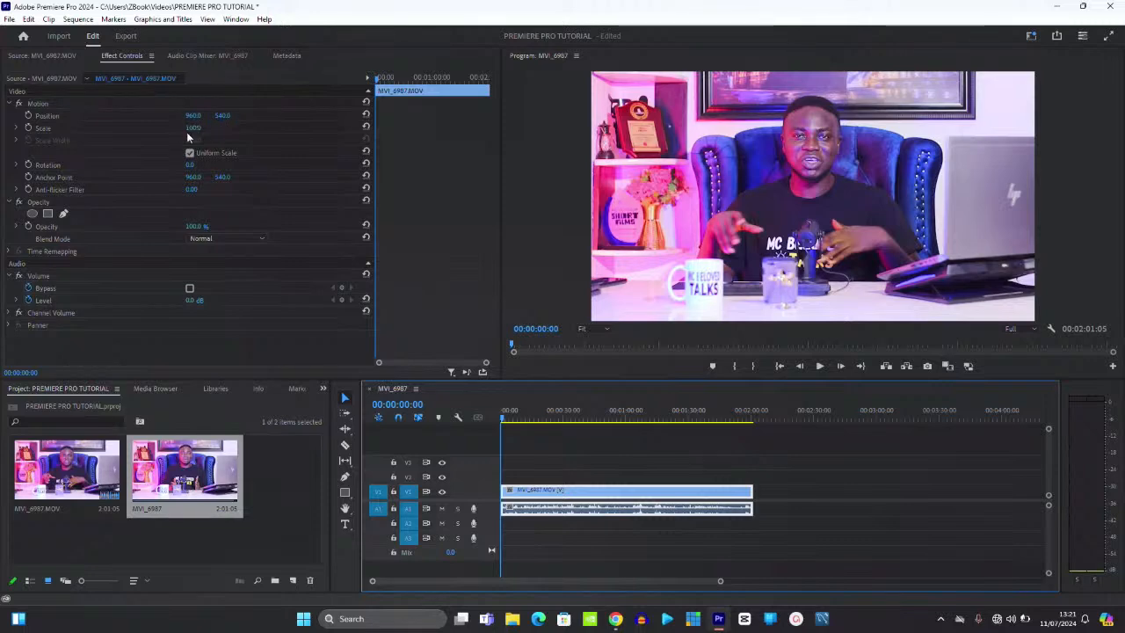
pyautogui.moveTo(194, 128); pyautogui.dragTo(244, 190)
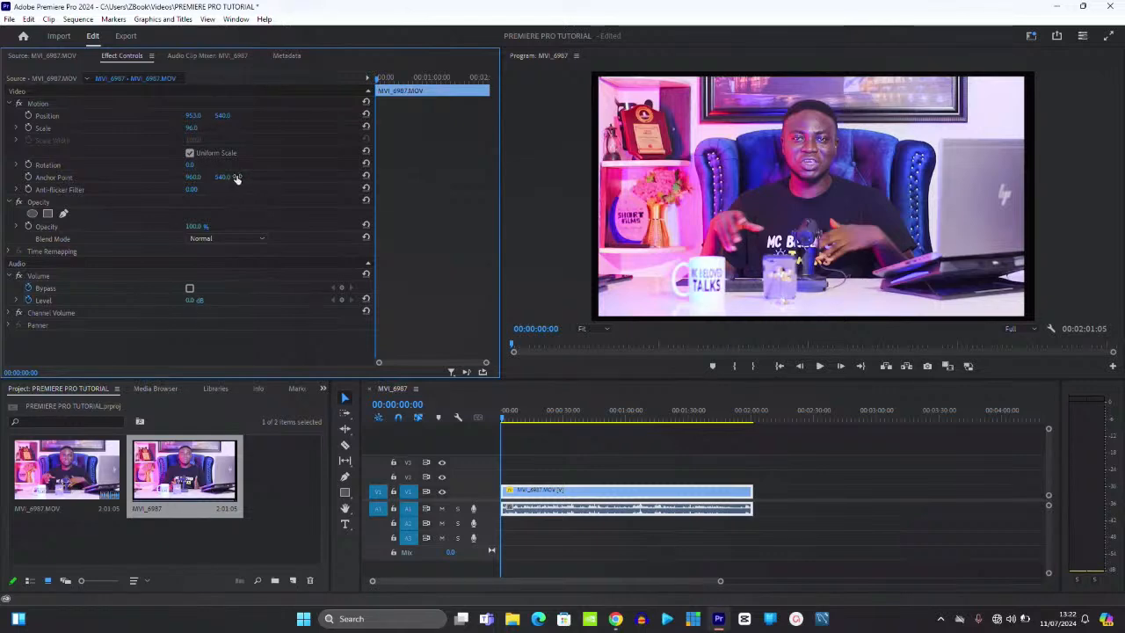
pyautogui.hotkey('ctrl', 'z')
pyautogui.hotkey('ctrl', 'z')
pyautogui.hotkey('ctrl', 'z')
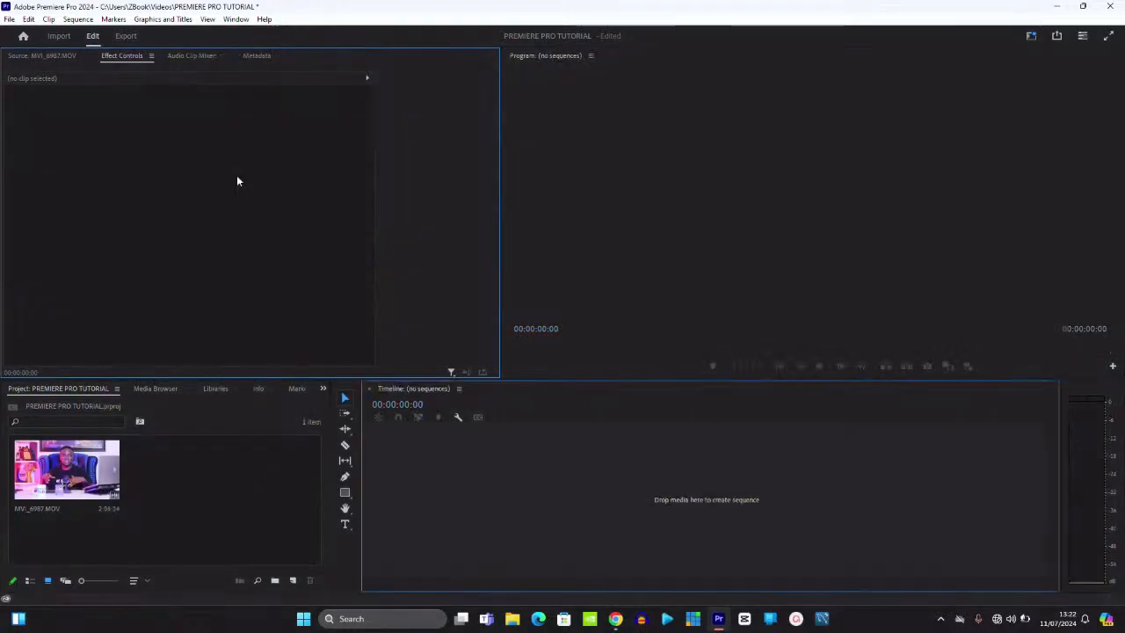
# - Drag MVI_6987.MOV onto the empty timeline to build a new 2:36:24 MVI_6987 sequence
pyautogui.click(68, 472)
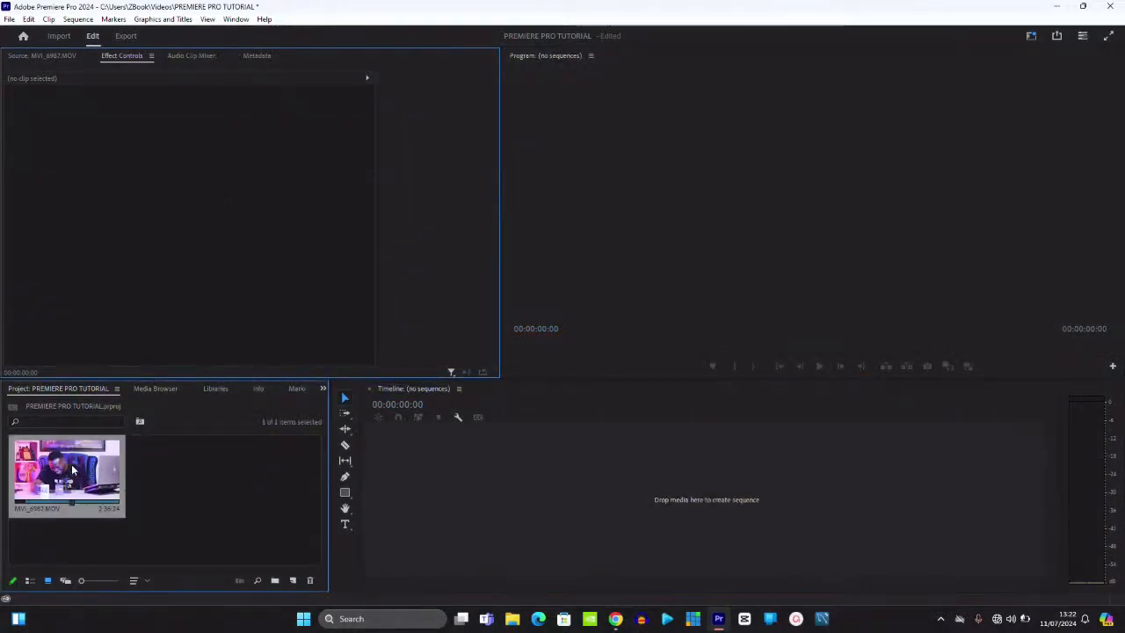
pyautogui.moveTo(68, 472); pyautogui.dragTo(510, 427)
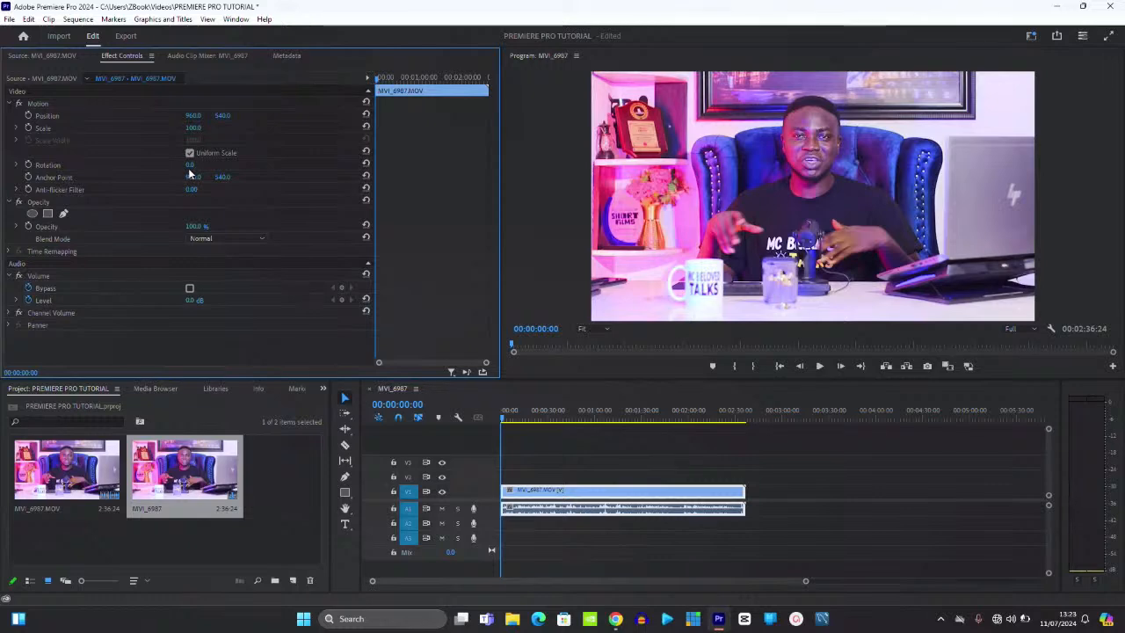
pyautogui.moveTo(187, 167)
pyautogui.mouseDown()
pyautogui.moveTo(211, 169)
pyautogui.moveTo(144, 180)
pyautogui.moveTo(247, 175)
pyautogui.moveTo(189, 173)
pyautogui.moveTo(132, 190)
pyautogui.moveTo(207, 188)
pyautogui.moveTo(195, 181)
pyautogui.mouseUp()
pyautogui.moveTo(190, 178); pyautogui.dragTo(168, 200)
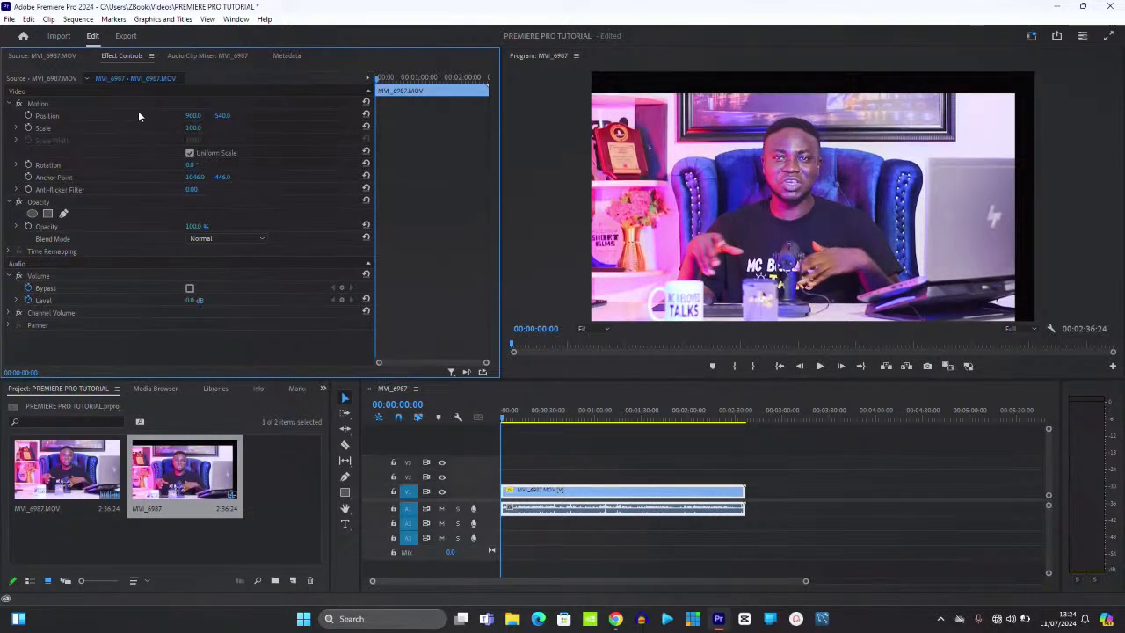
pyautogui.hotkey('ctrl', 'z')
pyautogui.hotkey('ctrl', 'z')
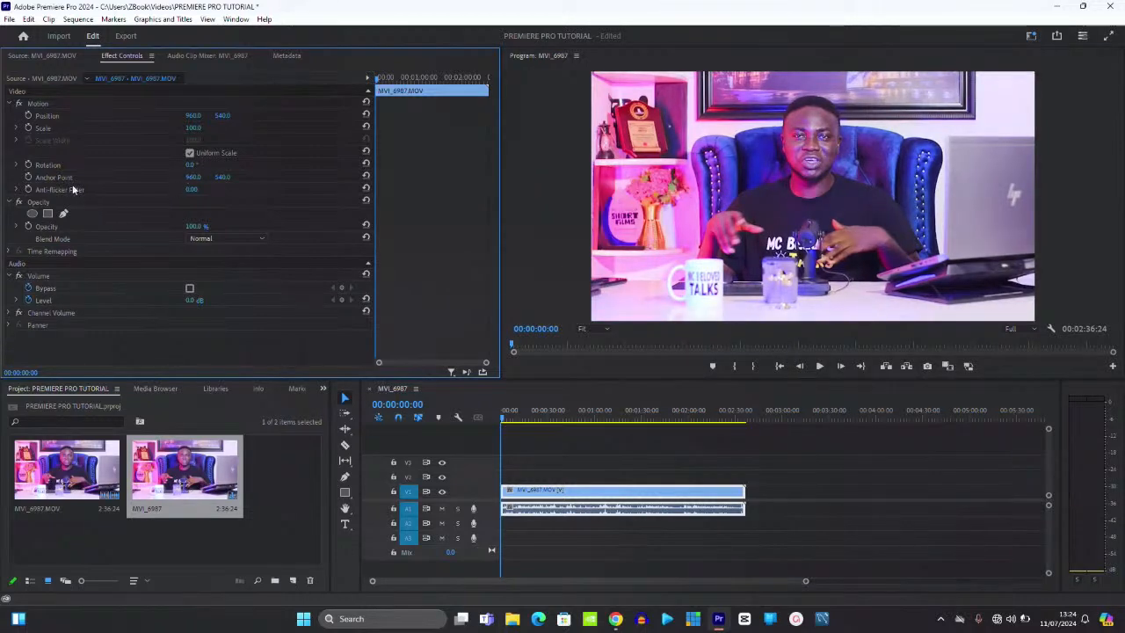
pyautogui.click(33, 213)
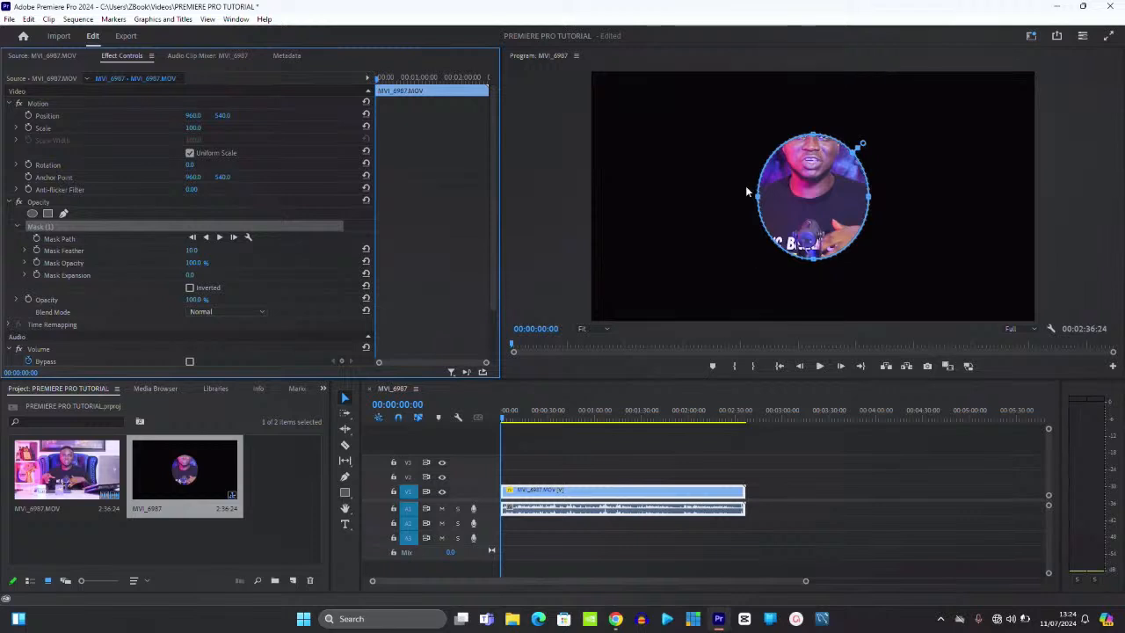
pyautogui.moveTo(802, 193); pyautogui.dragTo(801, 160)
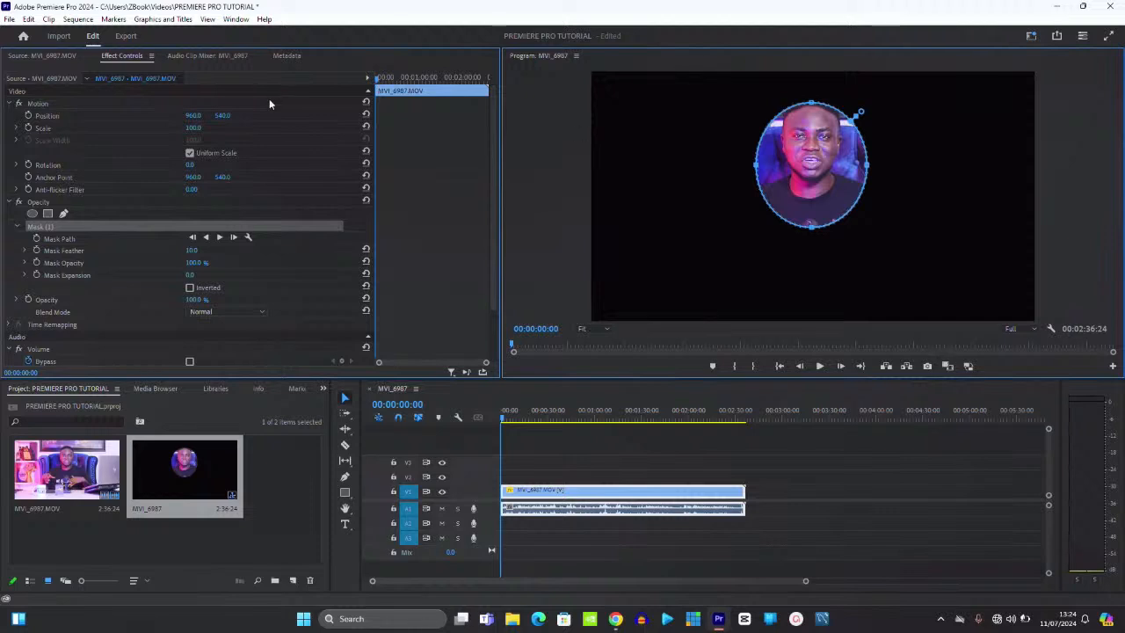
pyautogui.press('Delete')
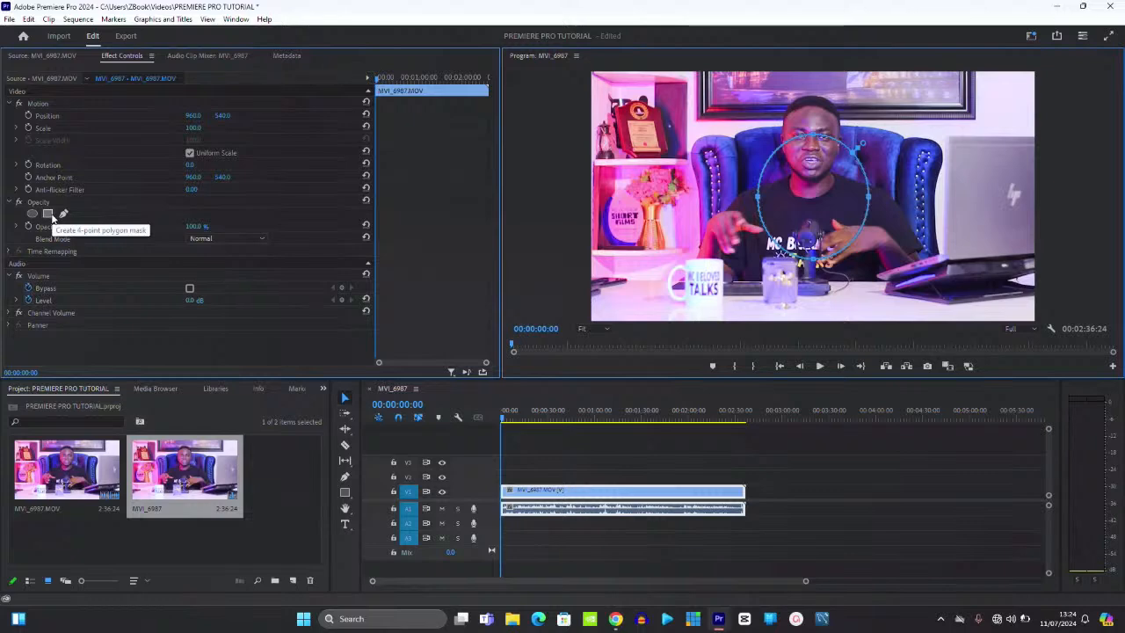
pyautogui.click(50, 214)
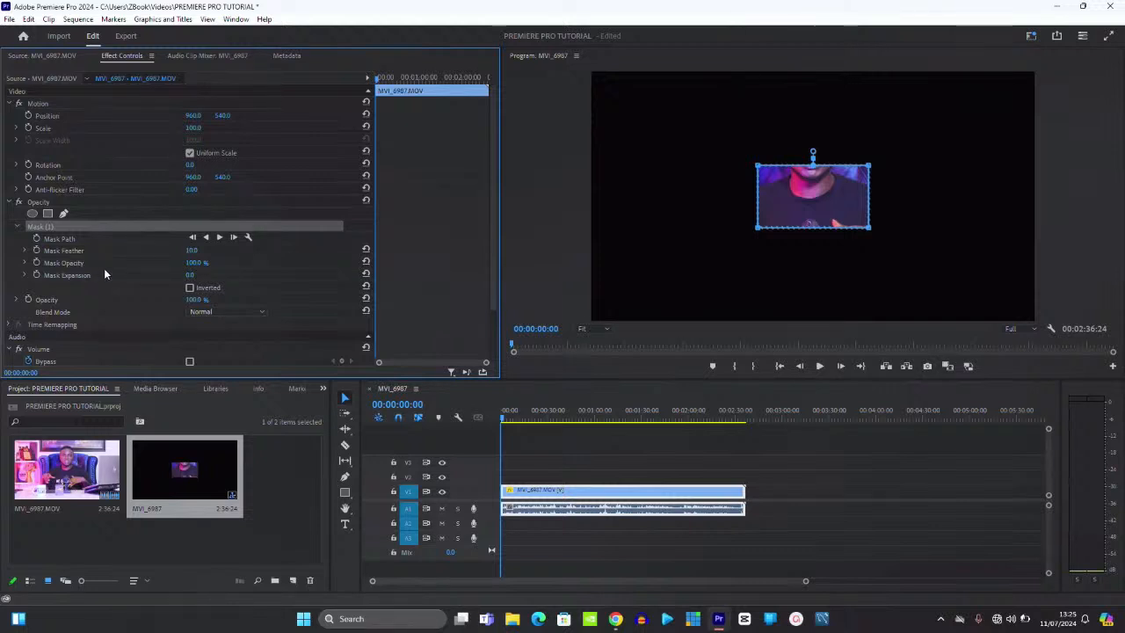
pyautogui.press('Delete')
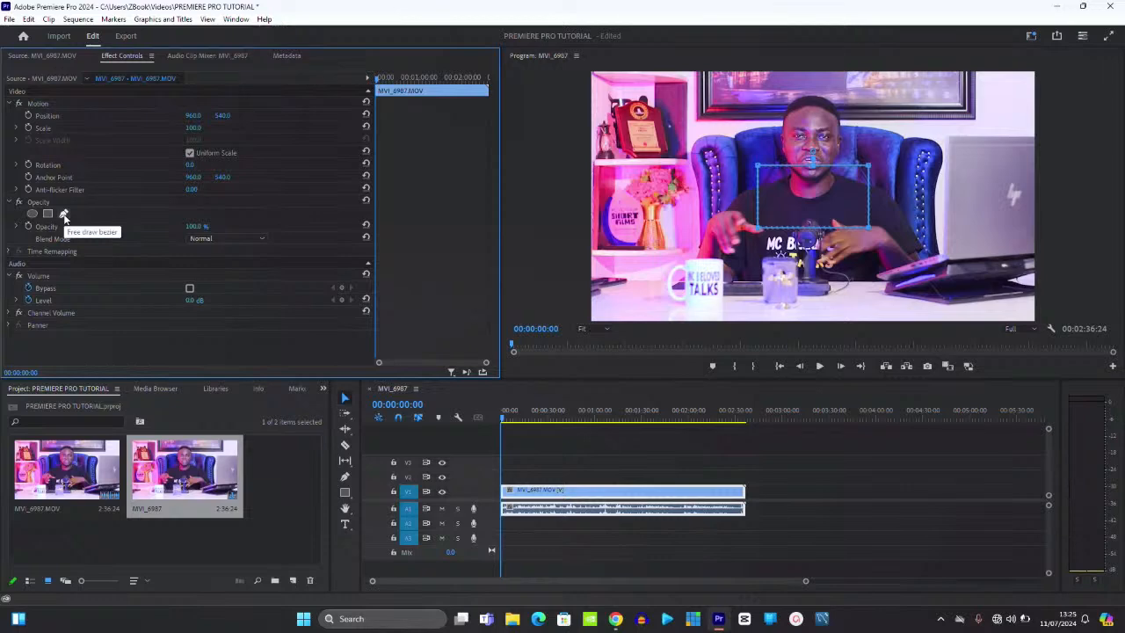
# - Draw a freeform mask path around the mug, then delete that mask
pyautogui.click(63, 214)
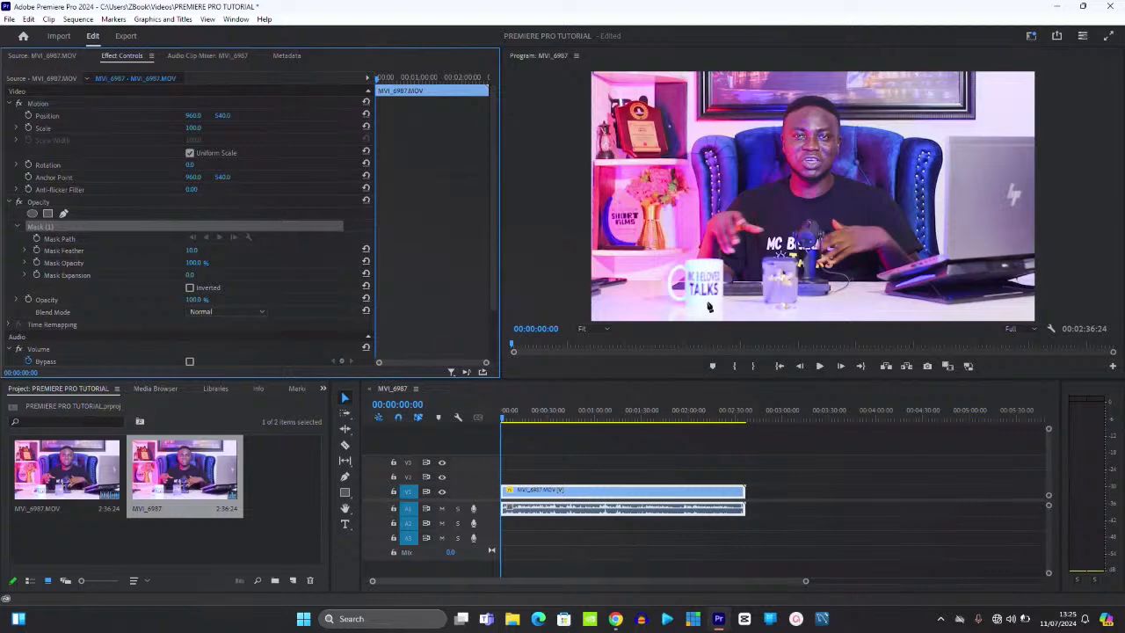
pyautogui.click(670, 272)
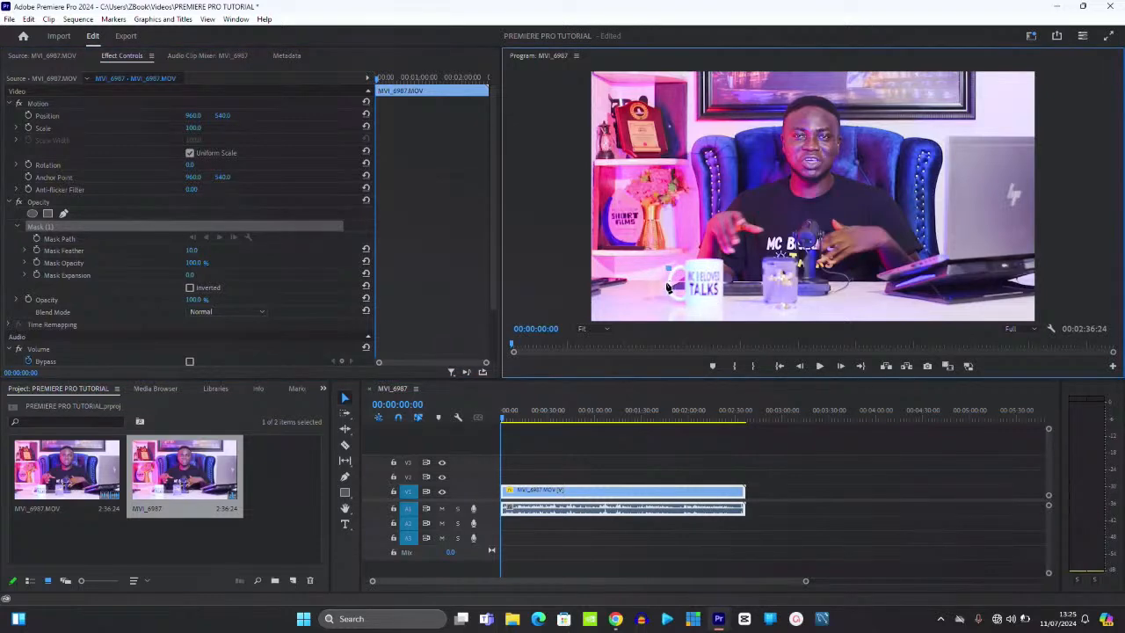
pyautogui.click(669, 296)
pyautogui.click(686, 303)
pyautogui.click(718, 307)
pyautogui.click(722, 262)
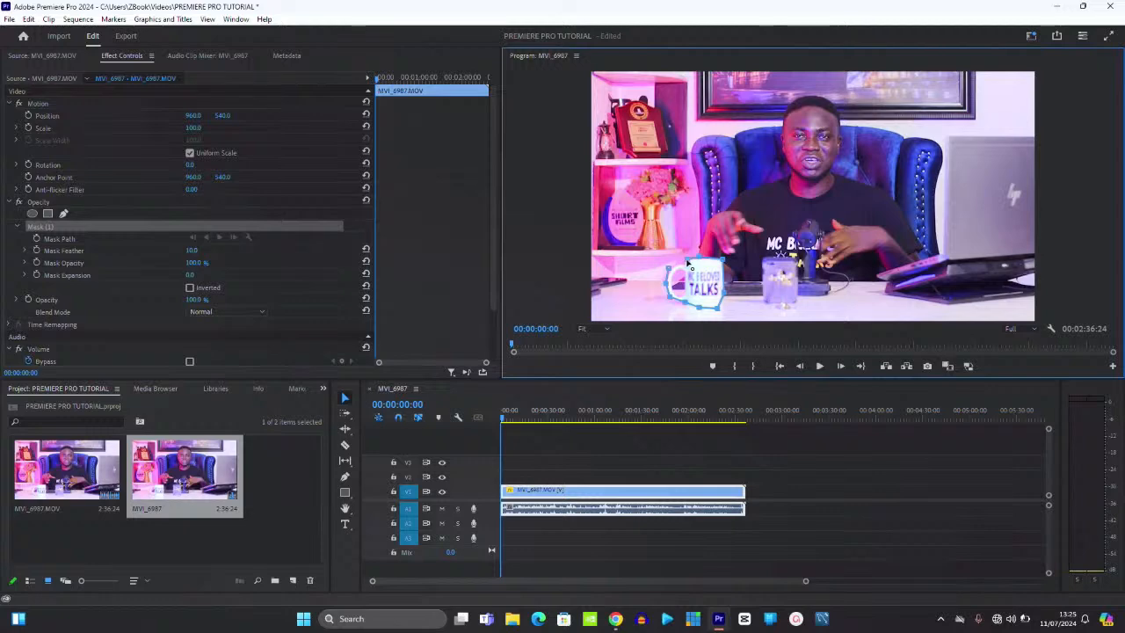
pyautogui.click(668, 269)
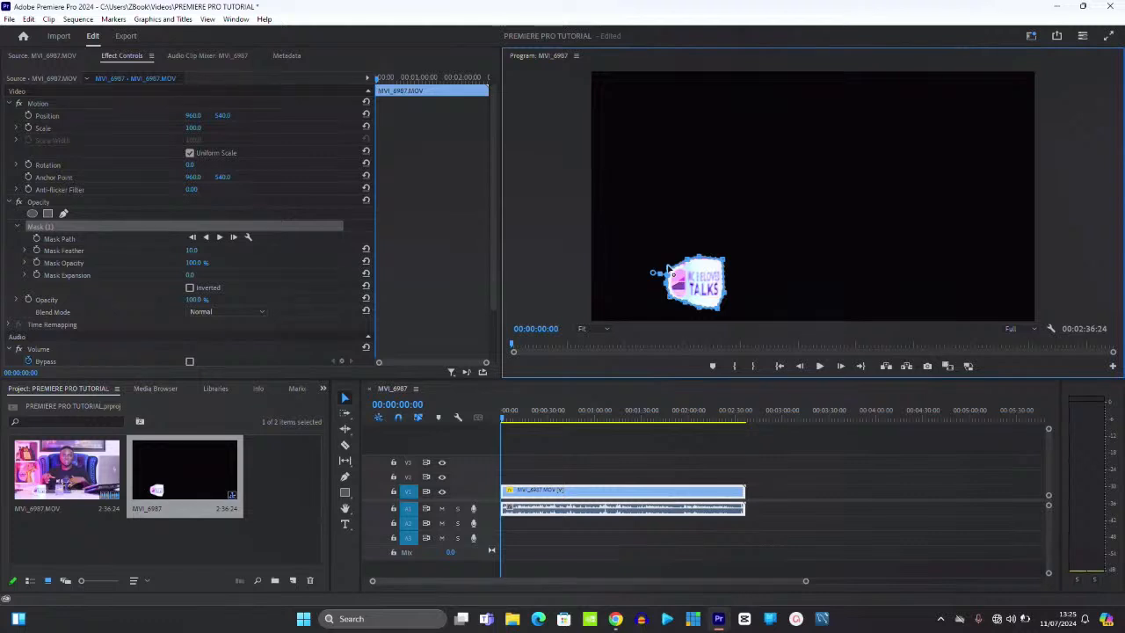
pyautogui.click(124, 227)
pyautogui.press('Delete')
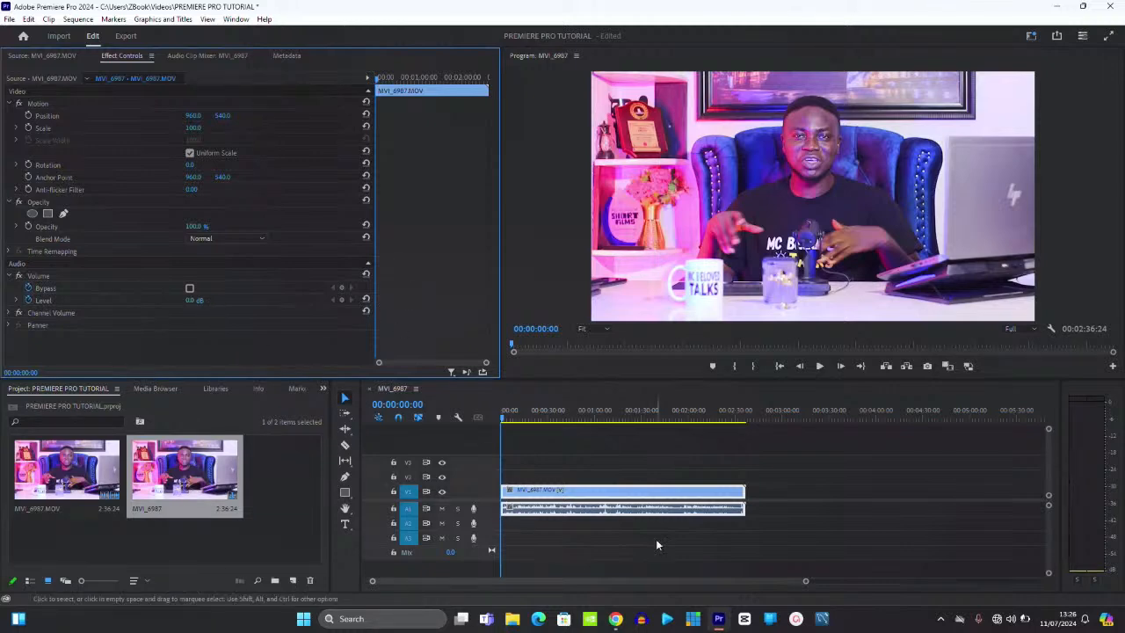
# - Re-enable the MVI_6987 clip's Volume effect and delete its Level keyframes, leaving 0.0 dB
pyautogui.moveTo(803, 581); pyautogui.dragTo(732, 590)
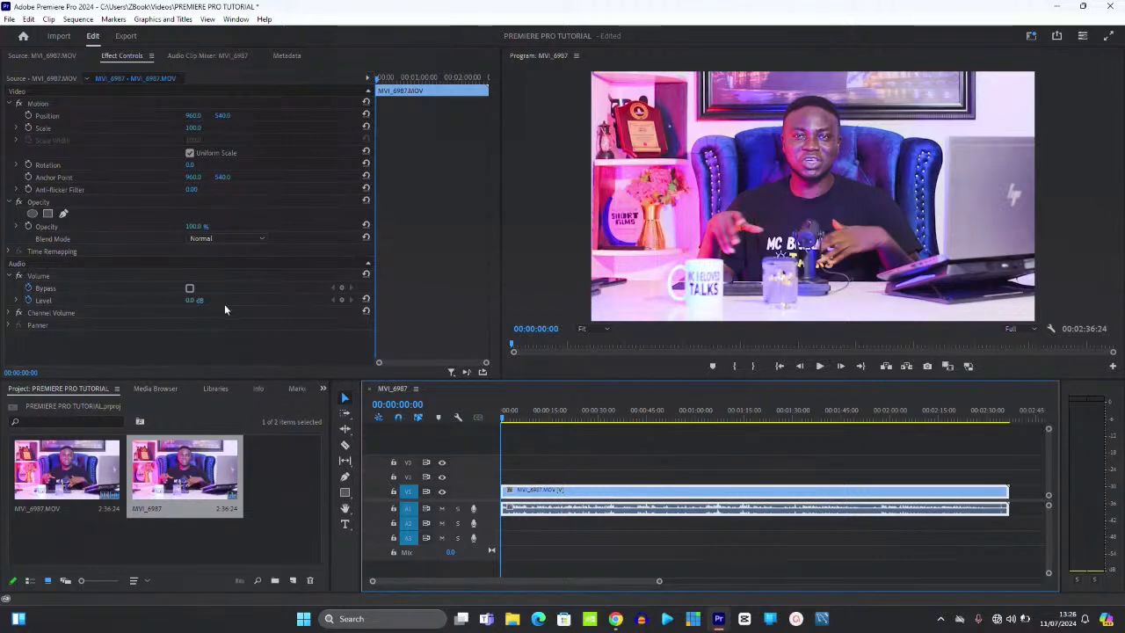
pyautogui.click(191, 289)
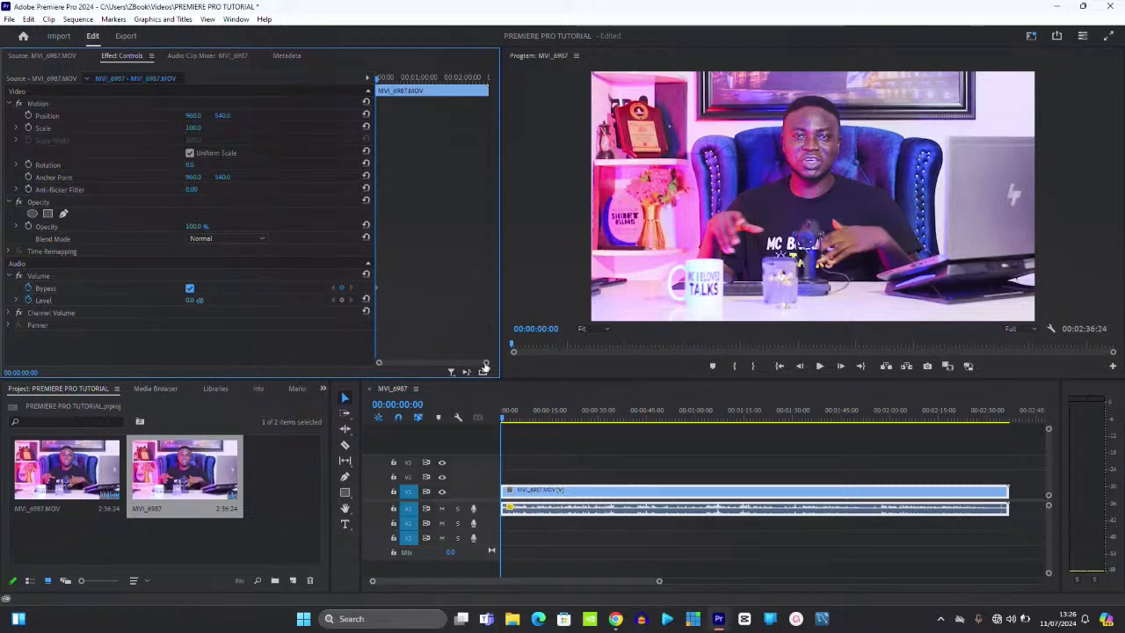
pyautogui.moveTo(485, 364); pyautogui.dragTo(455, 375)
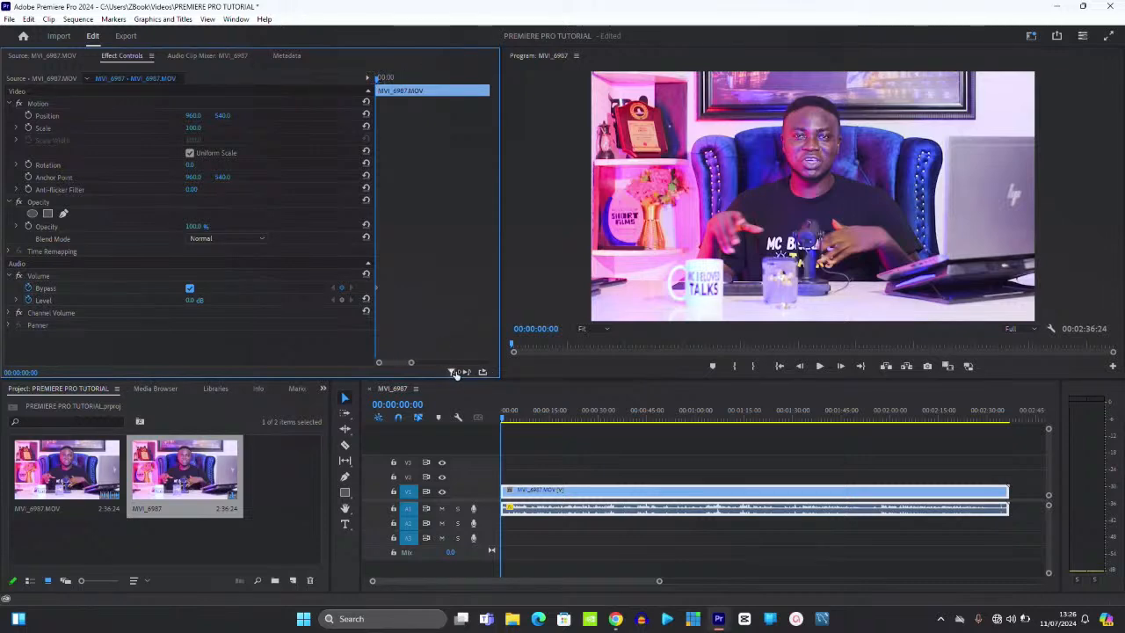
pyautogui.click(387, 79)
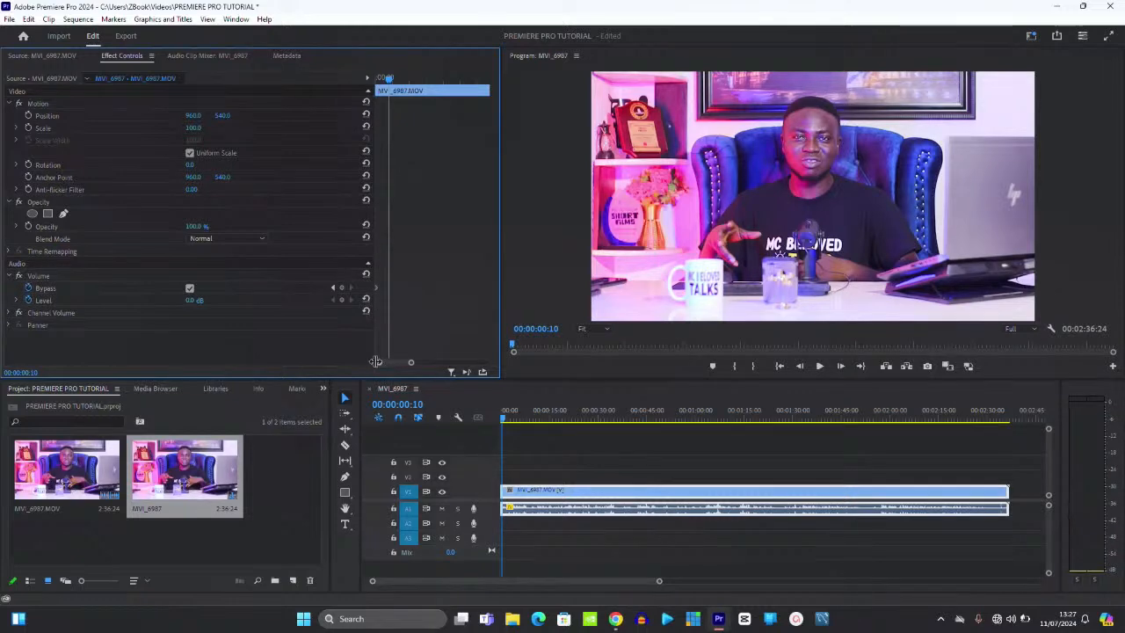
pyautogui.click(190, 288)
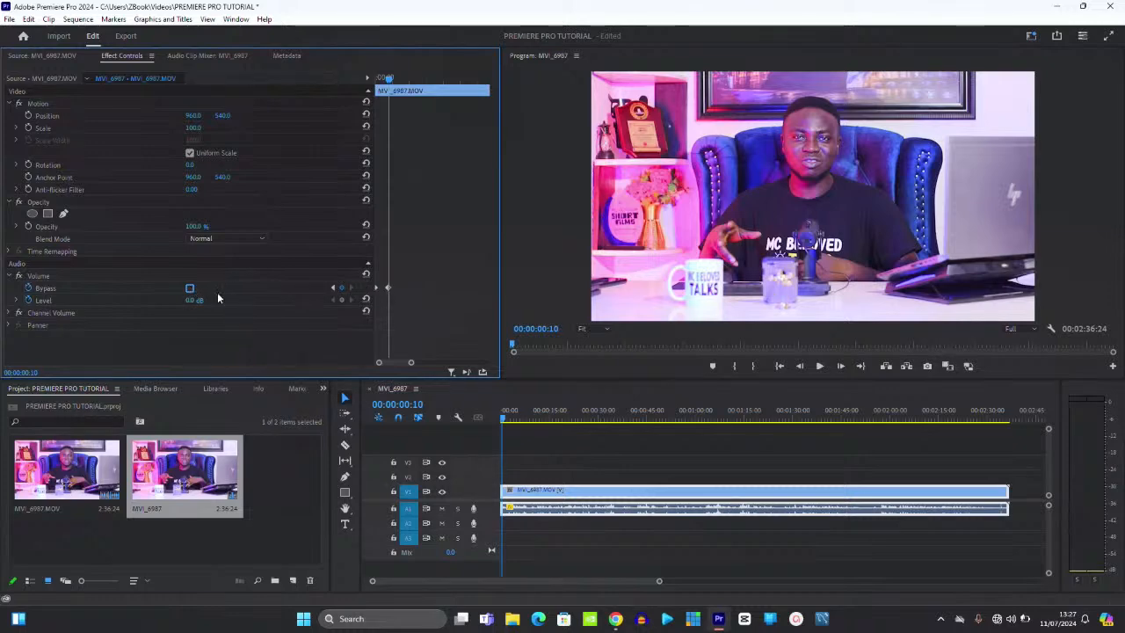
pyautogui.click(29, 291)
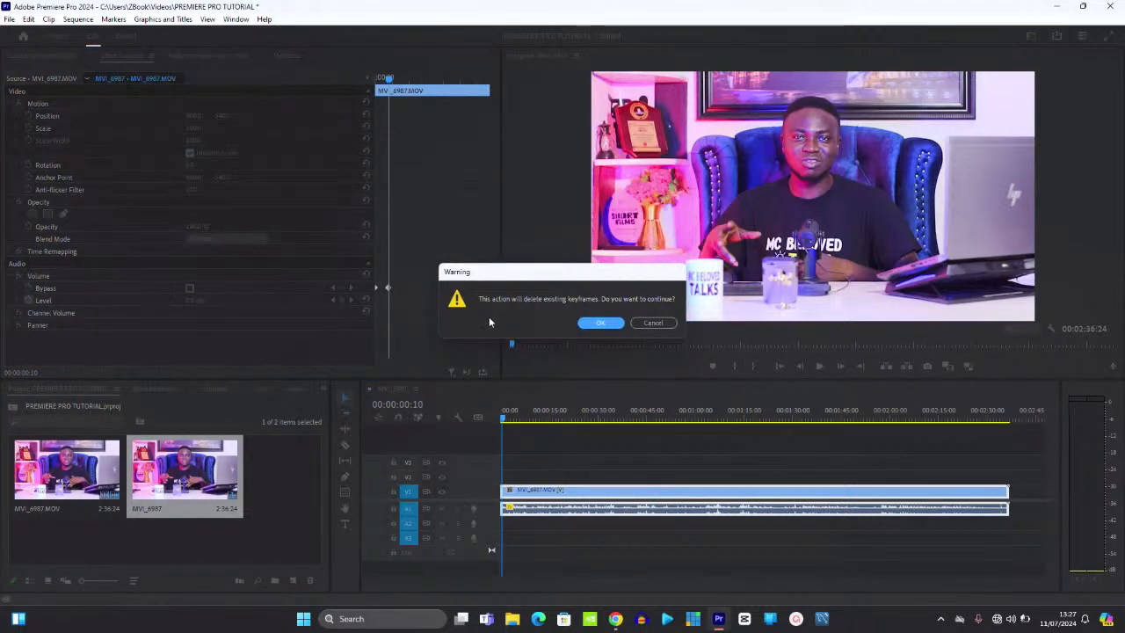
pyautogui.click(600, 323)
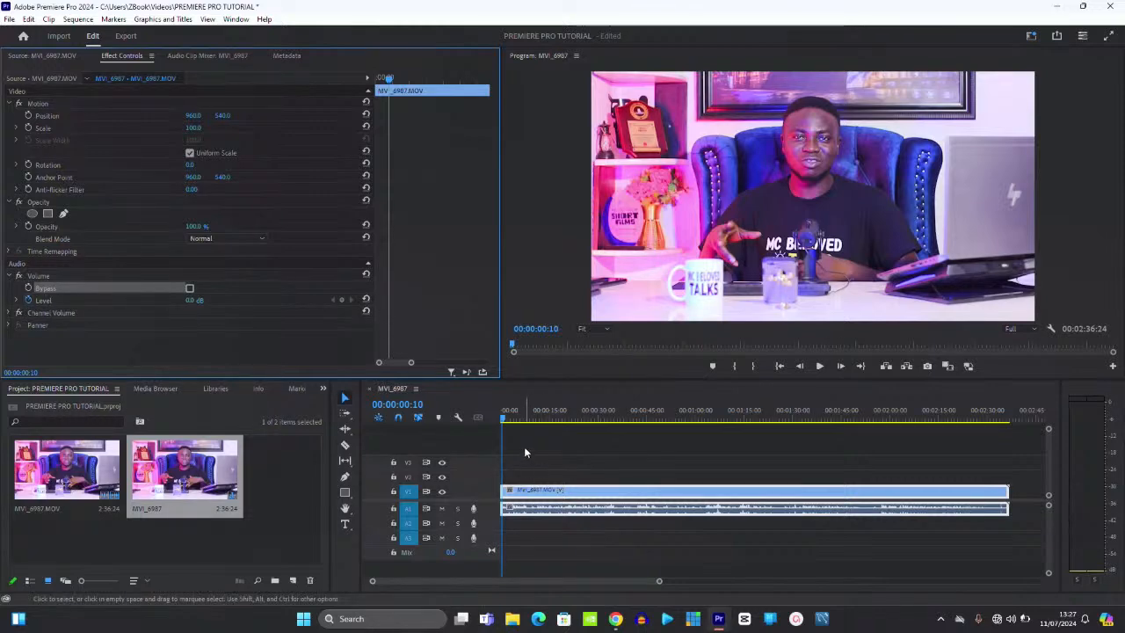
pyautogui.click(518, 417)
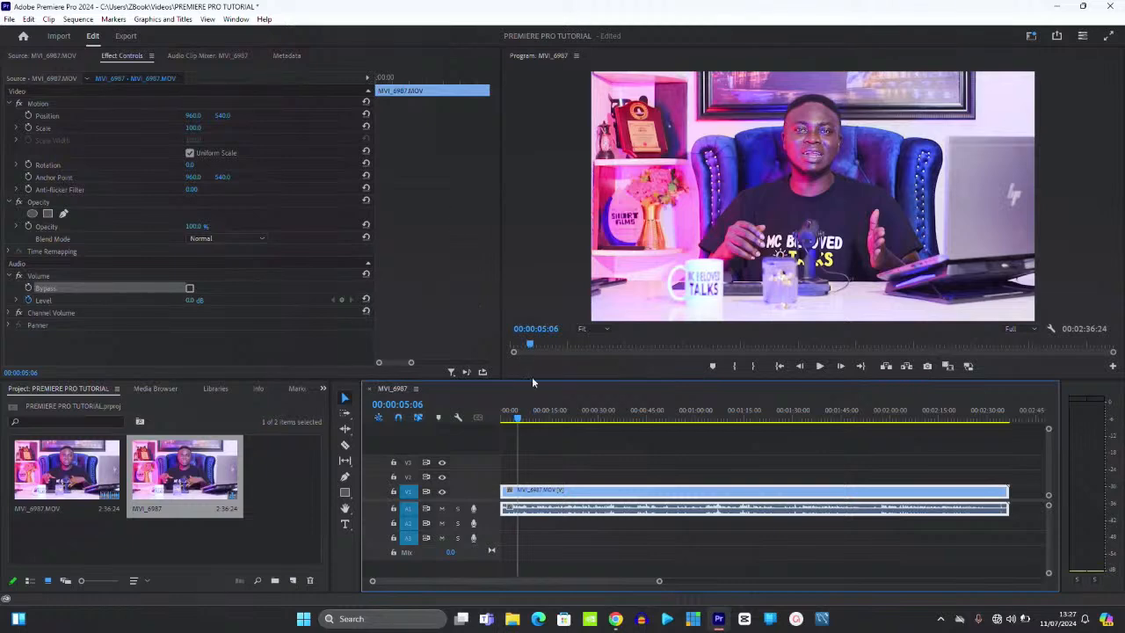
# - Turn off Level animation and set the MVI_6987 clip's volume to a constant 15.0 dB
pyautogui.click(413, 70)
pyautogui.moveTo(413, 68); pyautogui.dragTo(457, 95)
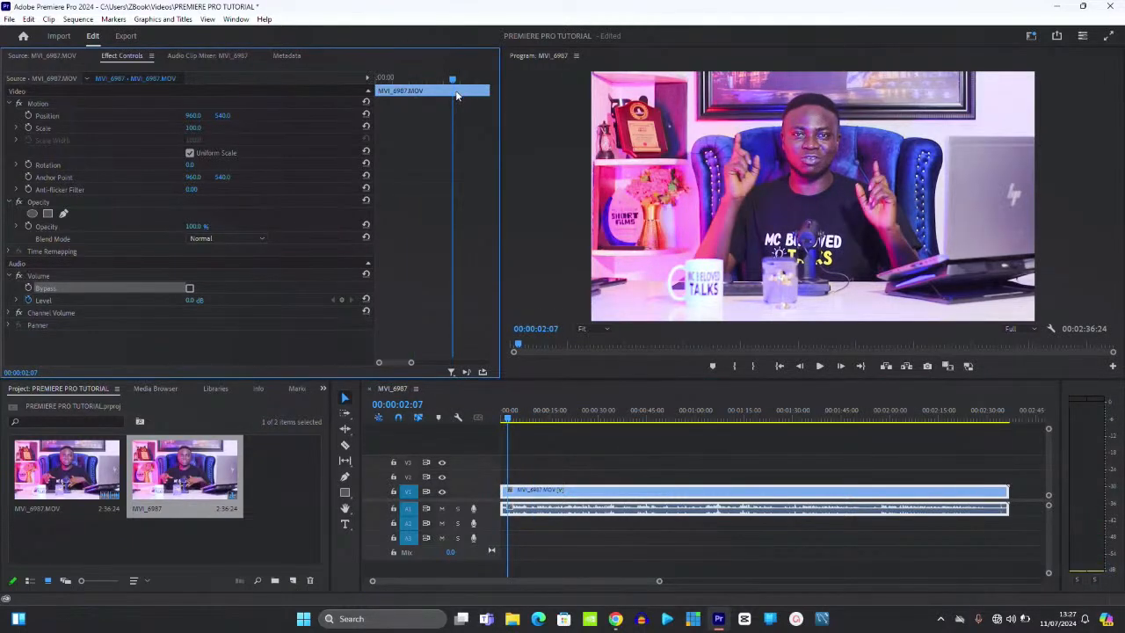
pyautogui.click(529, 421)
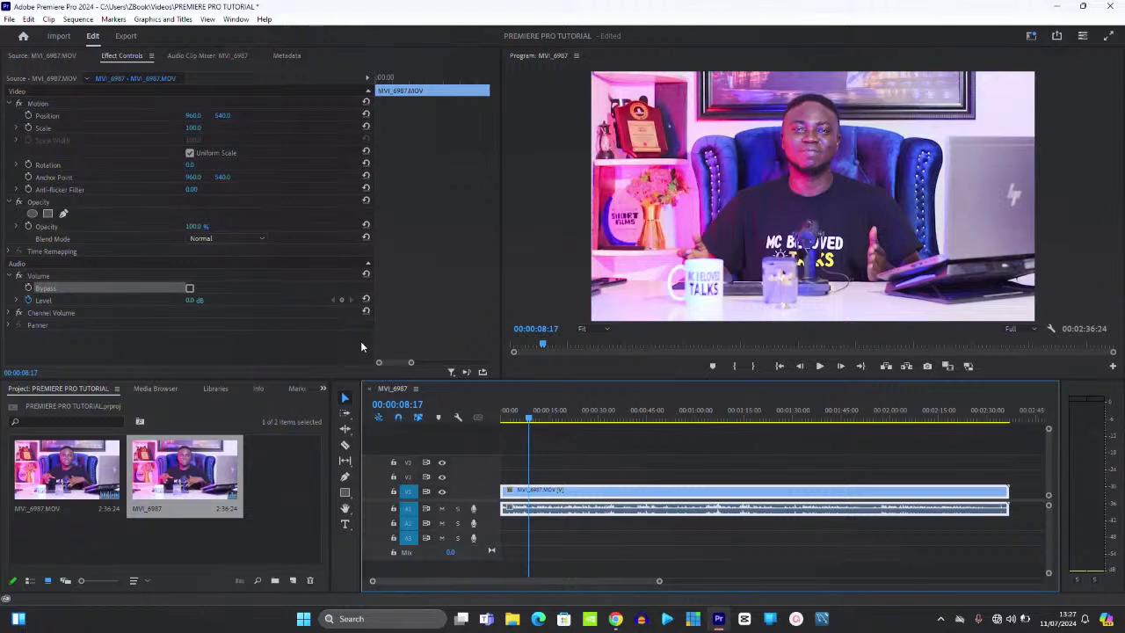
pyautogui.click(28, 299)
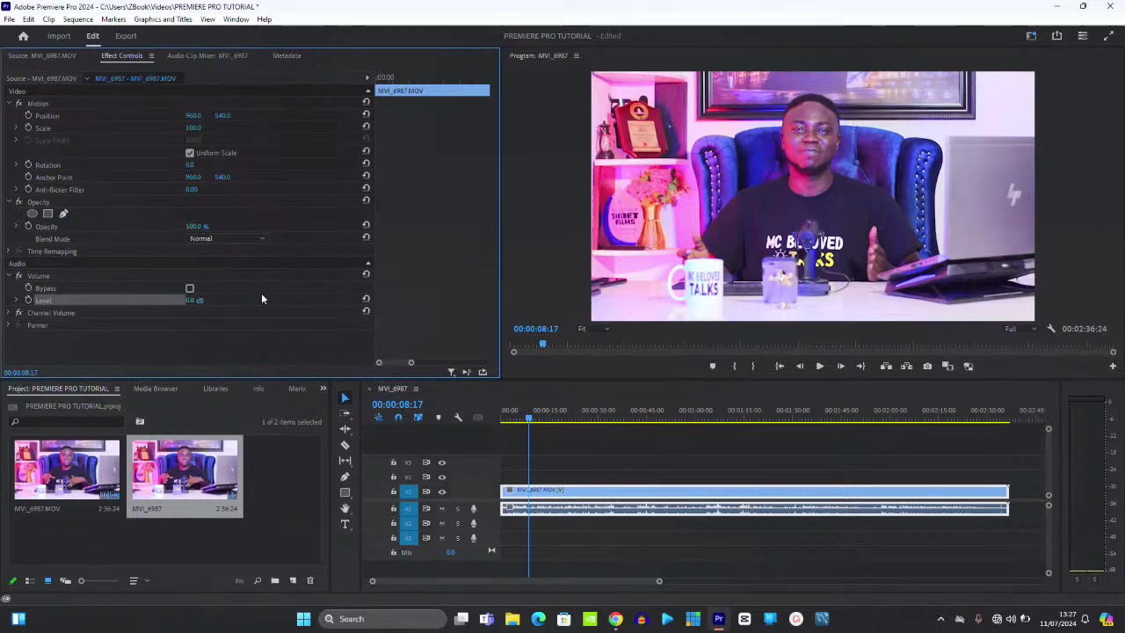
pyautogui.moveTo(193, 300); pyautogui.dragTo(342, 301)
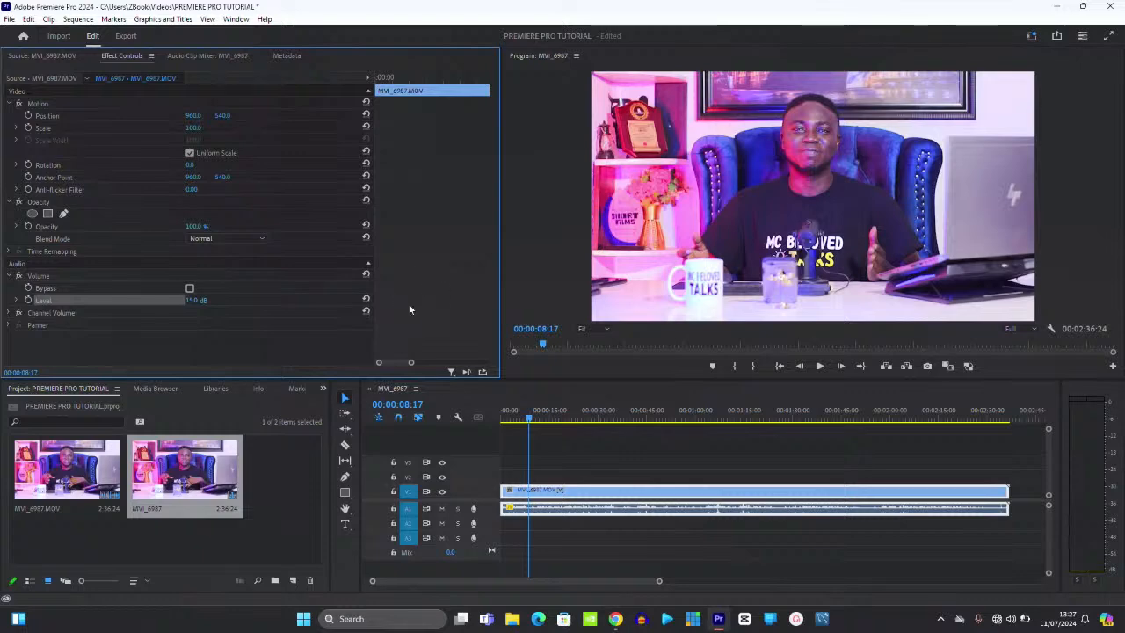
pyautogui.click(433, 78)
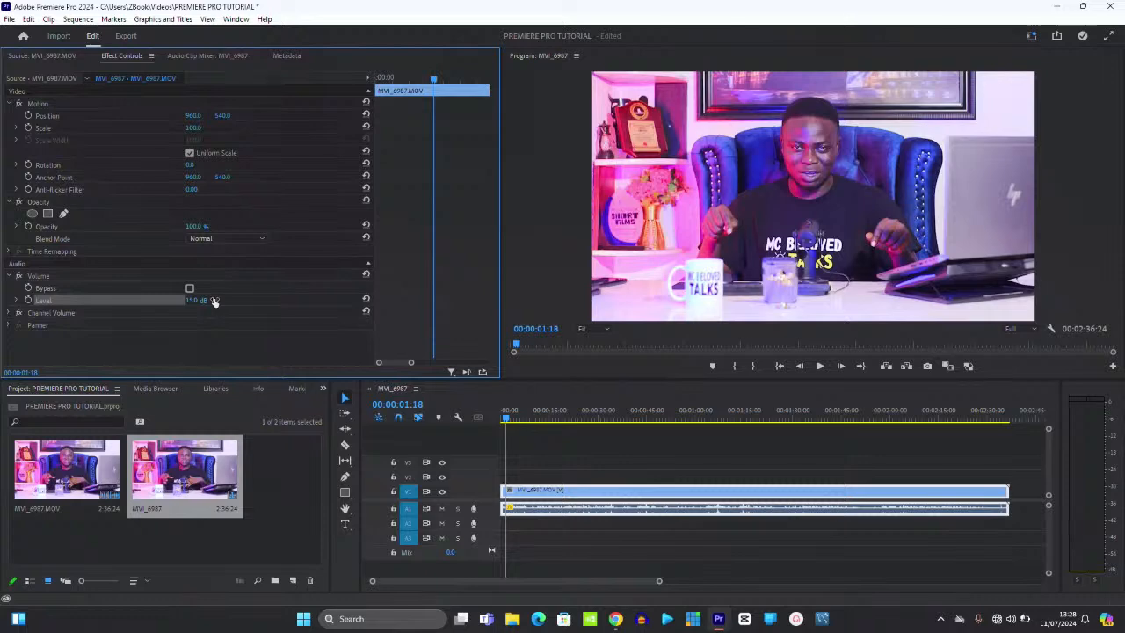
pyautogui.click(577, 509)
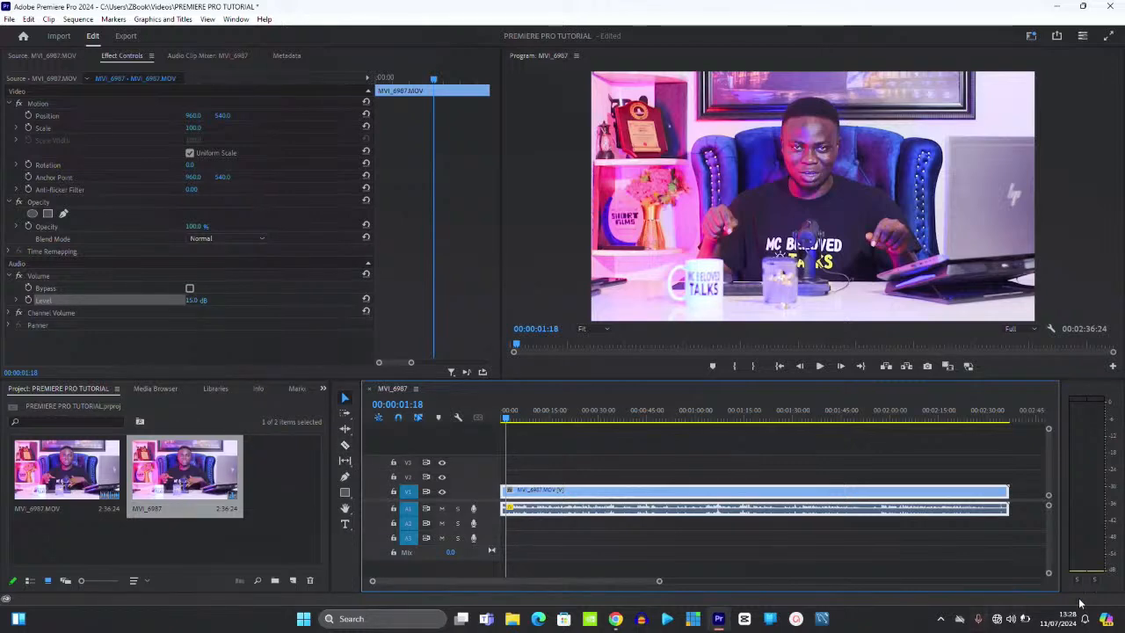
pyautogui.moveTo(1030, 622)
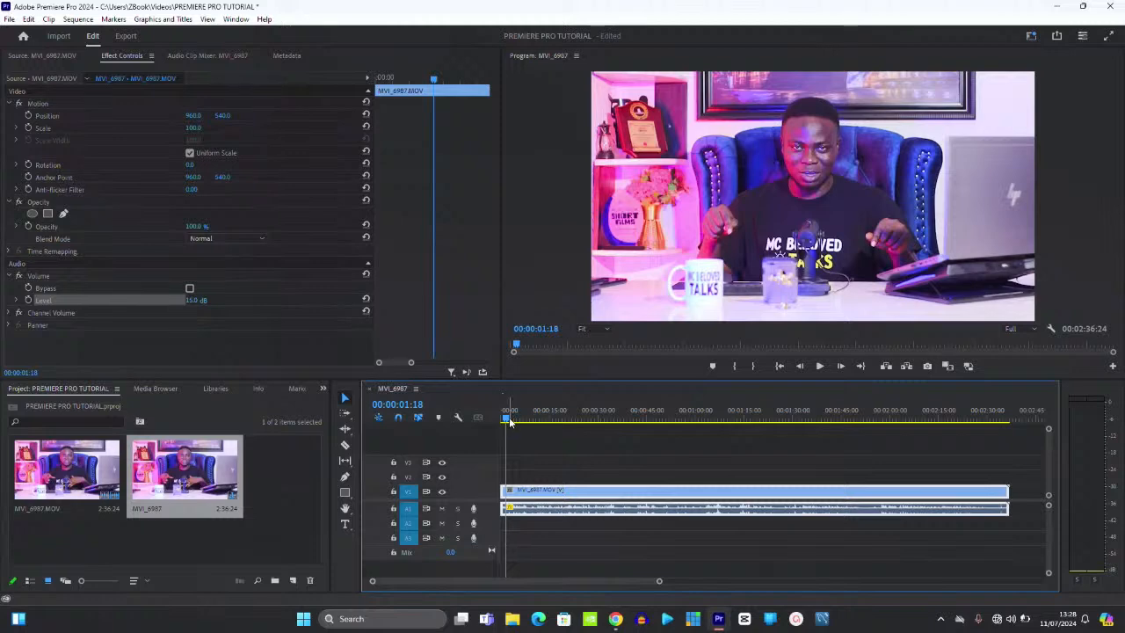
pyautogui.moveTo(508, 420); pyautogui.dragTo(502, 418)
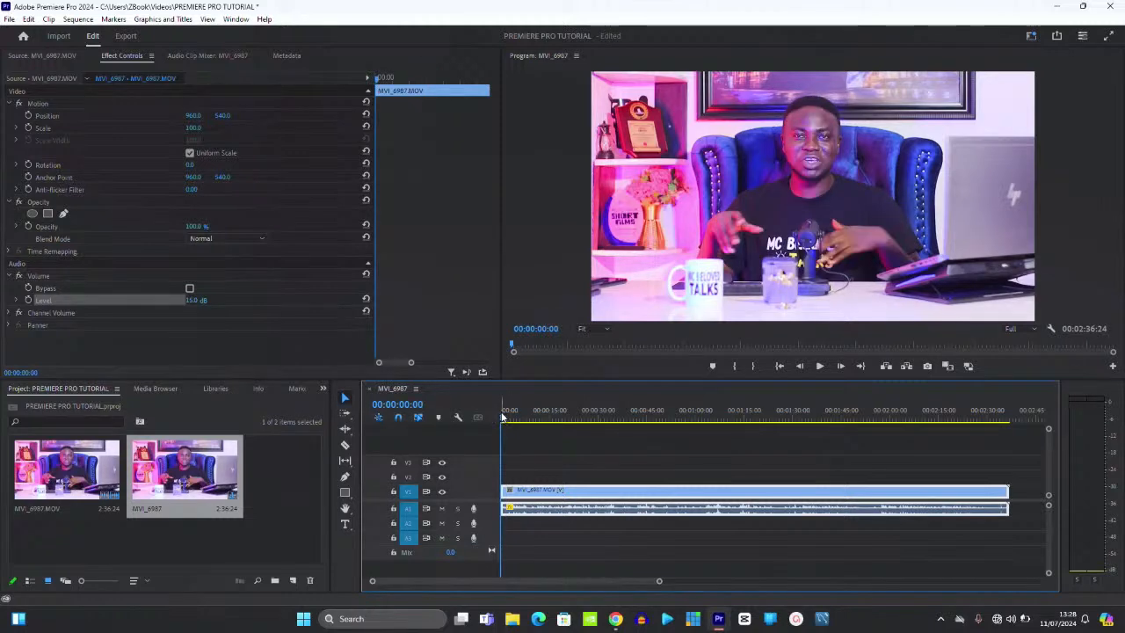
pyautogui.click(507, 424)
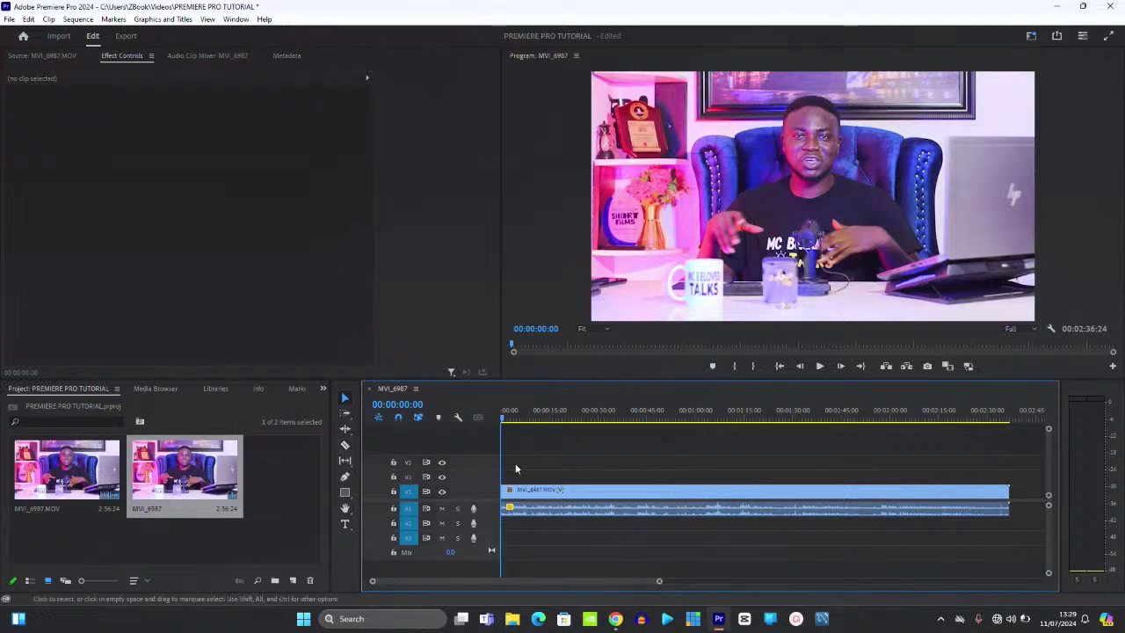
pyautogui.click(517, 498)
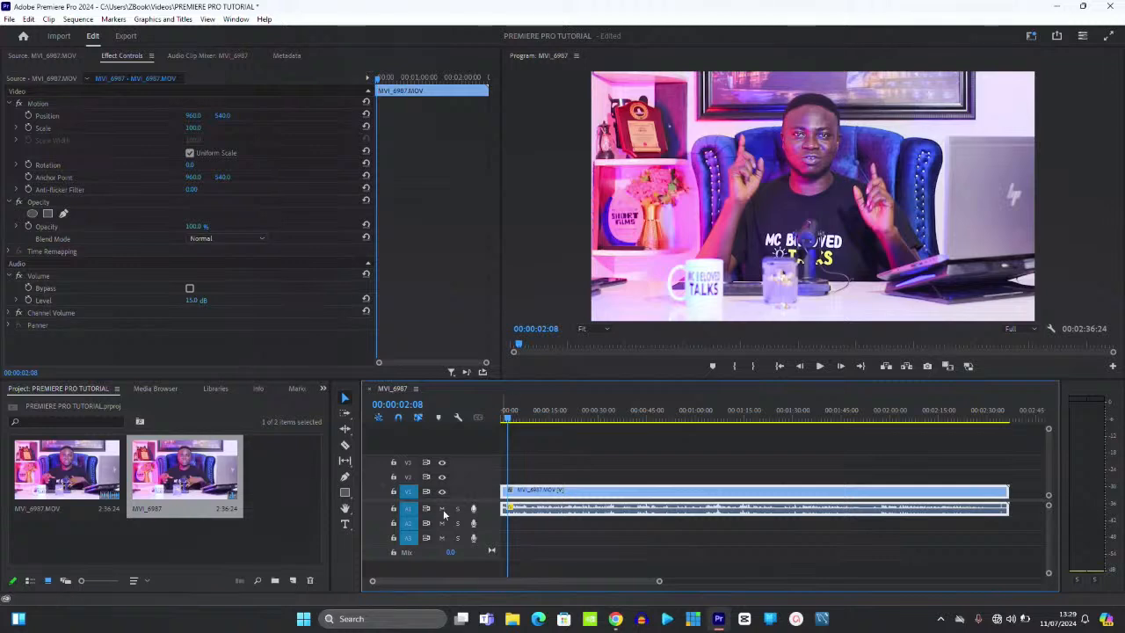
# - Import untitled.wav onto track A2 and delete the original talking-head clip with its camera audio
pyautogui.doubleClick(286, 507)
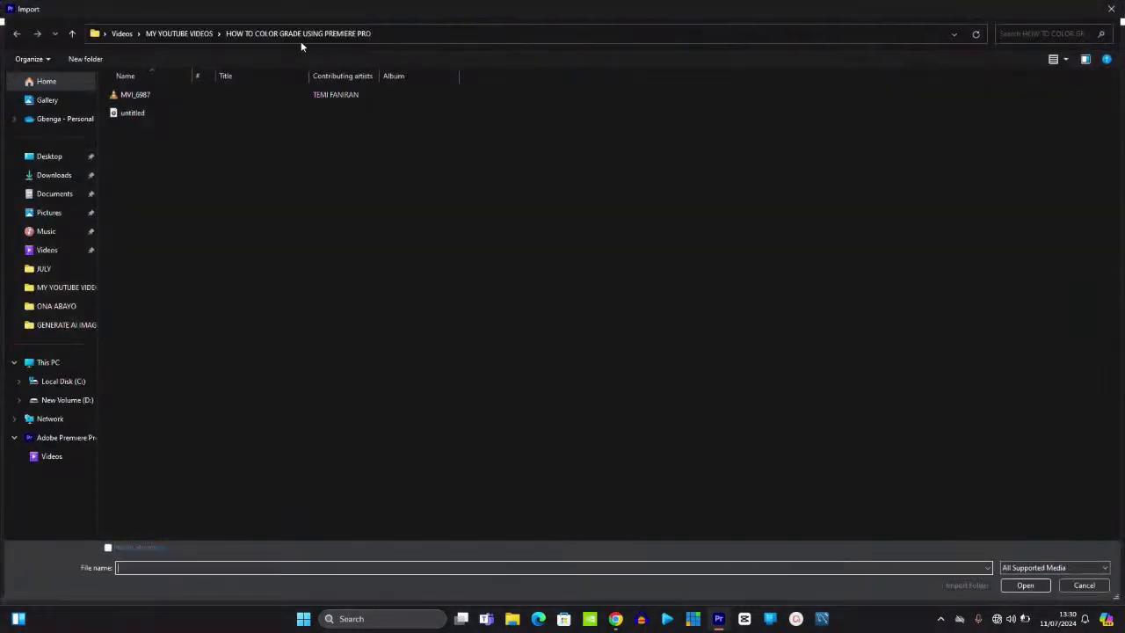
pyautogui.click(187, 113)
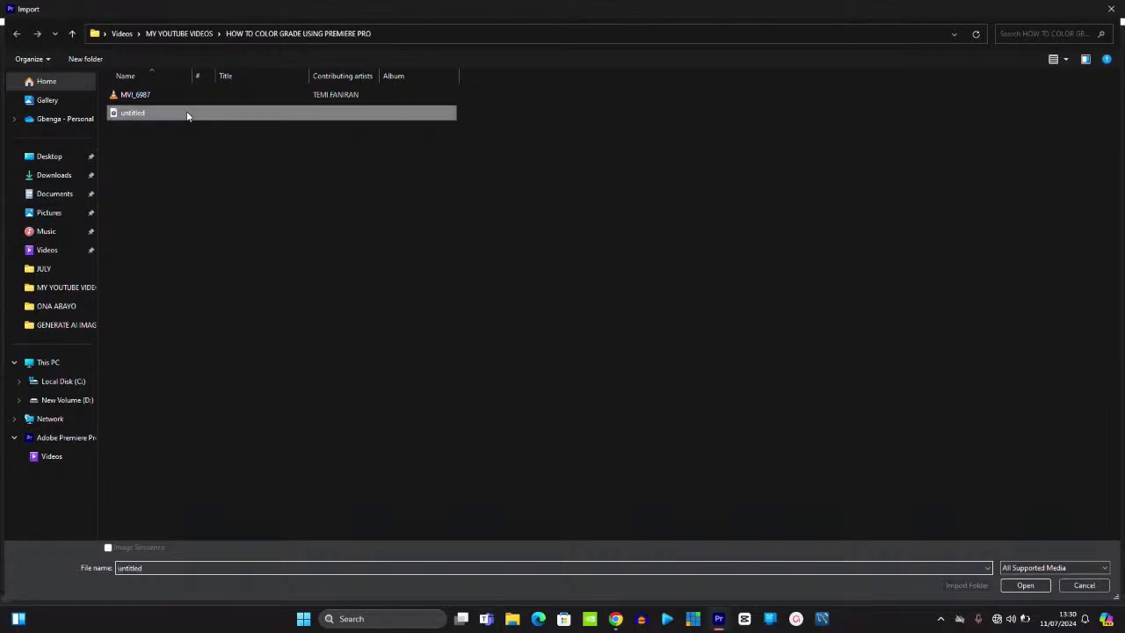
pyautogui.doubleClick(186, 114)
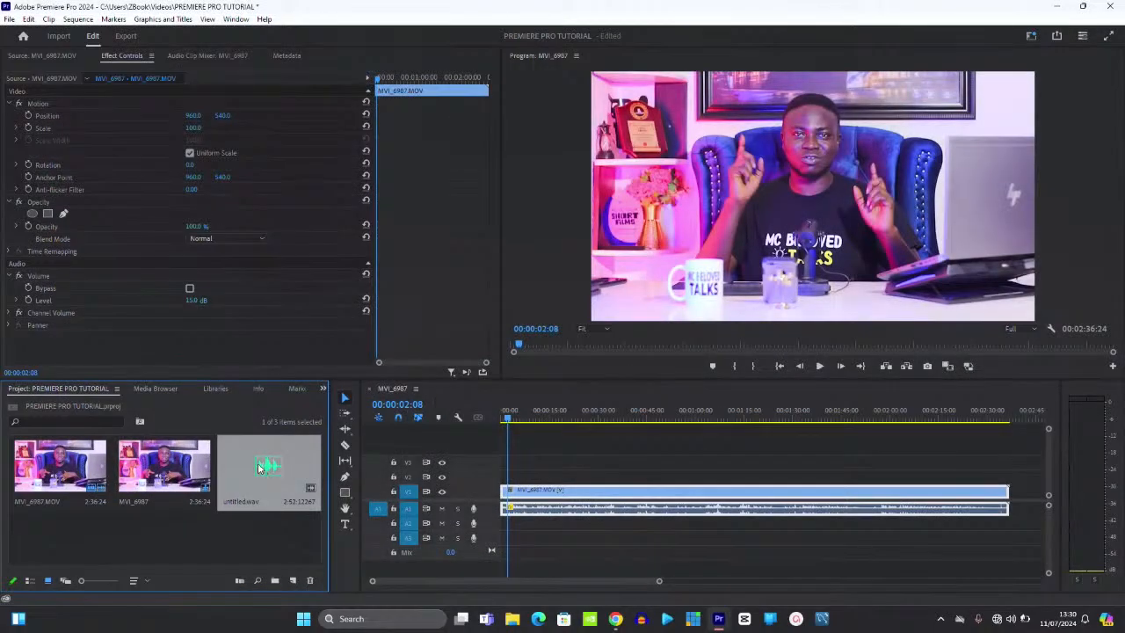
pyautogui.moveTo(259, 466)
pyautogui.mouseDown()
pyautogui.moveTo(369, 545)
pyautogui.moveTo(506, 528)
pyautogui.mouseUp()
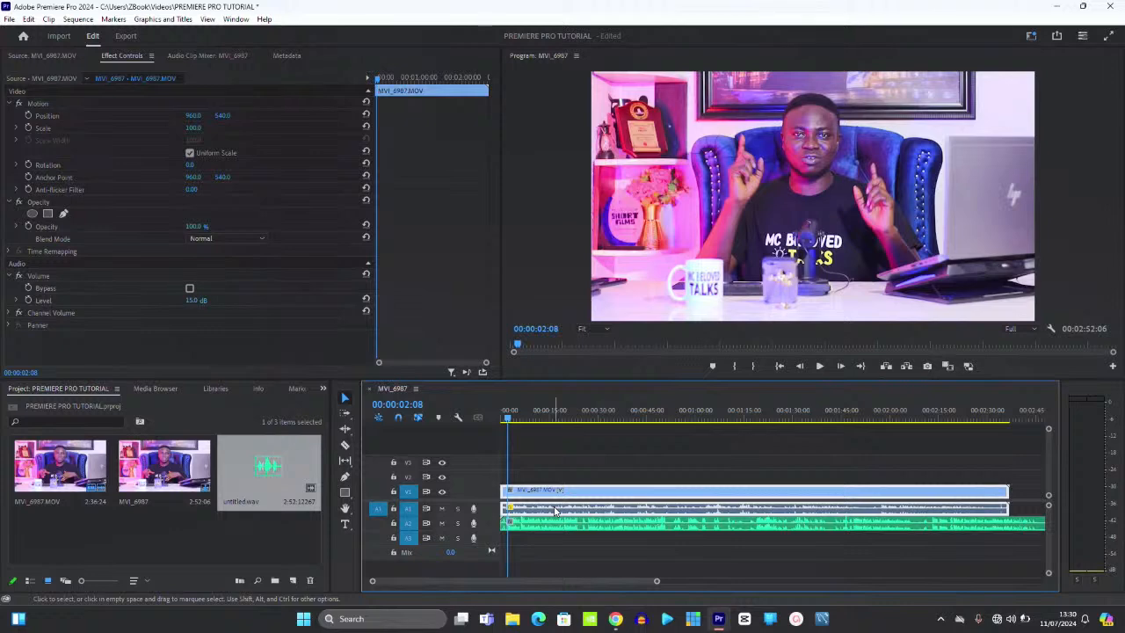
pyautogui.press('-')
pyautogui.press('-')
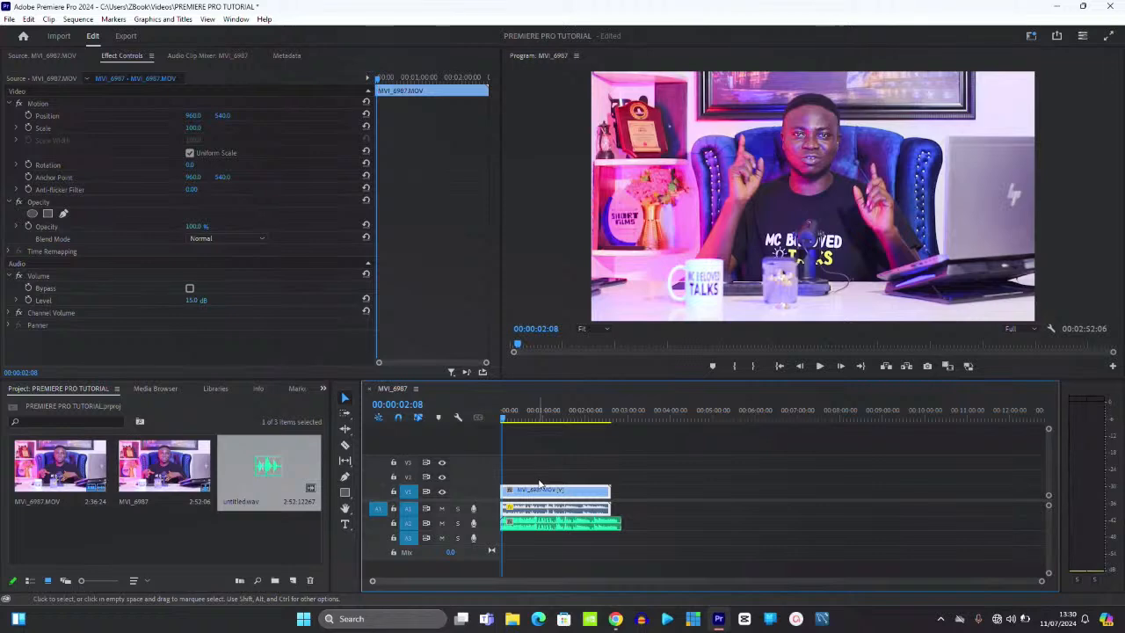
pyautogui.press('Delete')
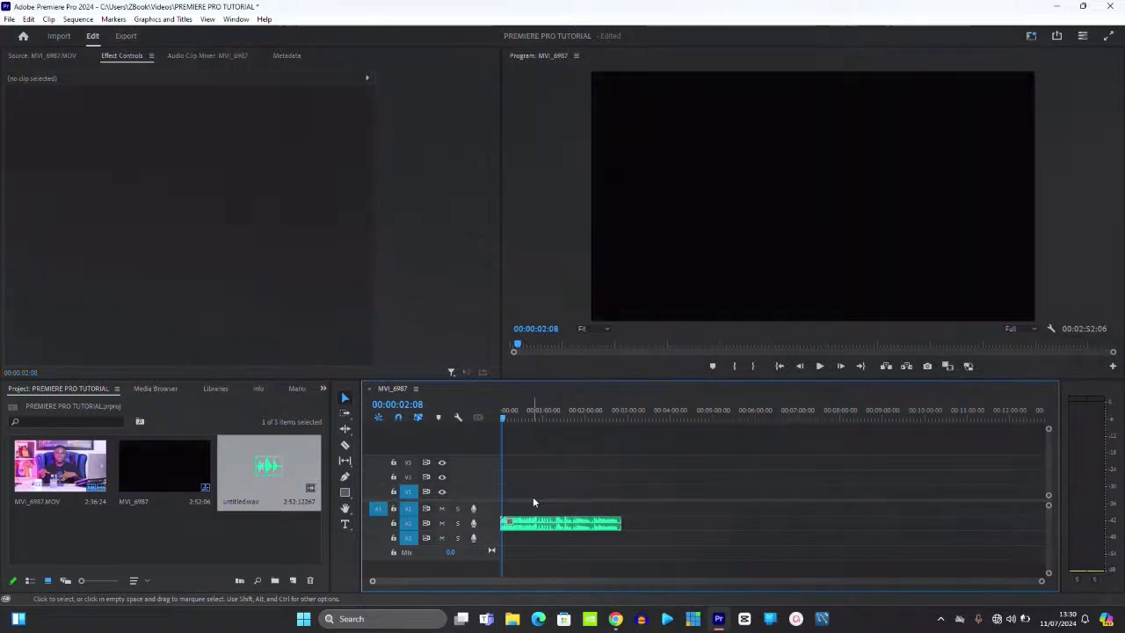
# - Clear MVI_6987.MOV's In/Out points, place the full clip on V1/A1, and select all clips
pyautogui.click(53, 470)
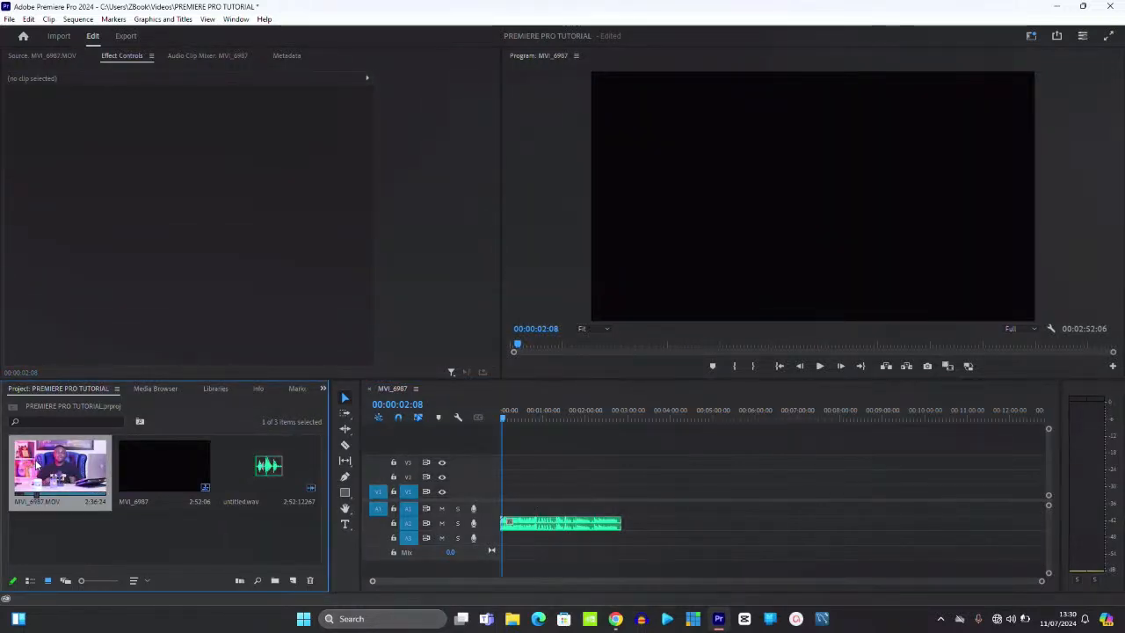
pyautogui.doubleClick(53, 471)
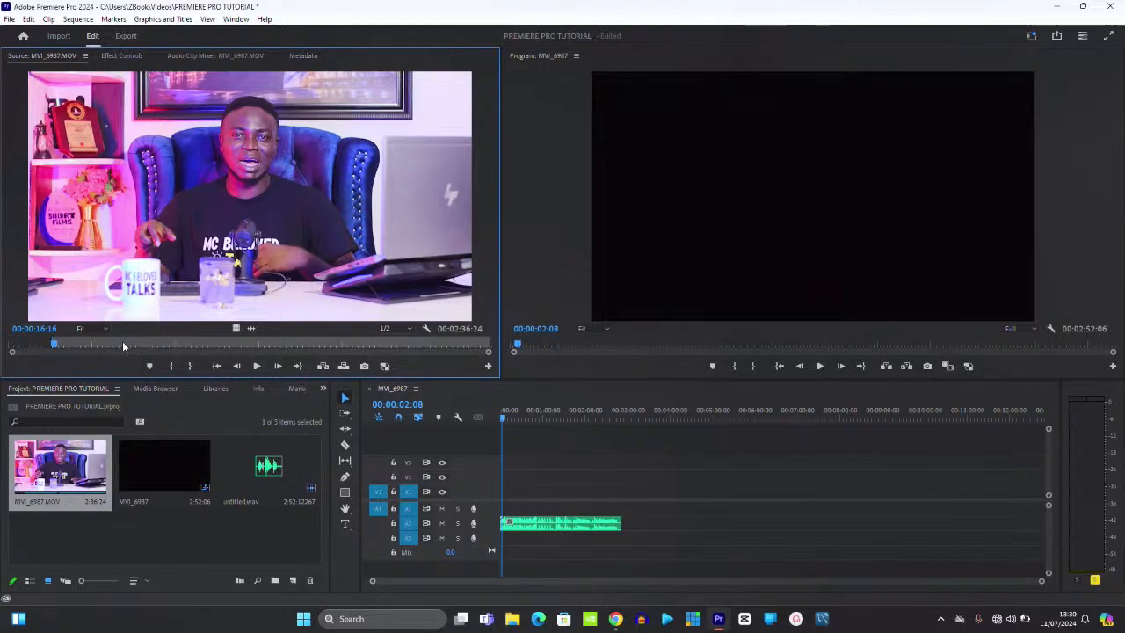
pyautogui.rightClick(121, 343)
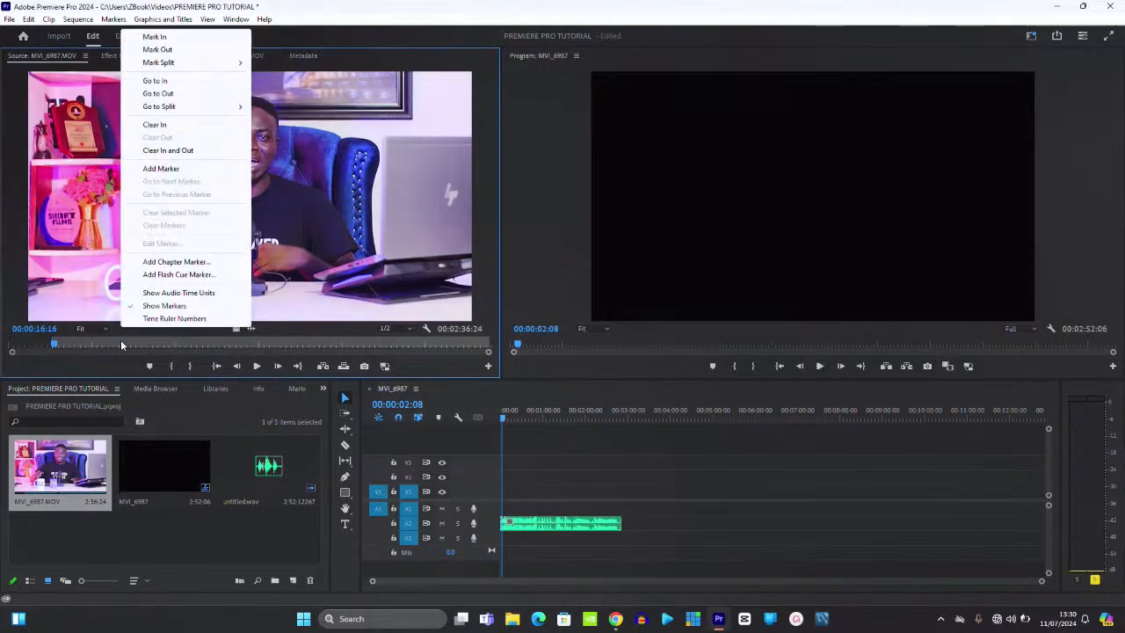
pyautogui.click(208, 155)
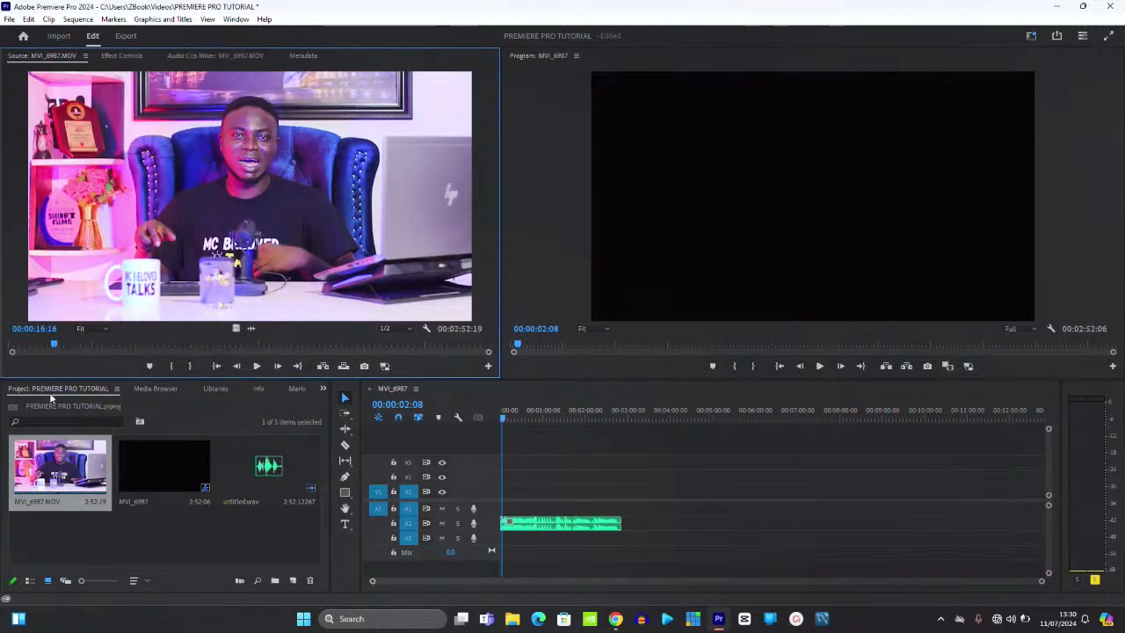
pyautogui.moveTo(88, 165); pyautogui.dragTo(509, 508)
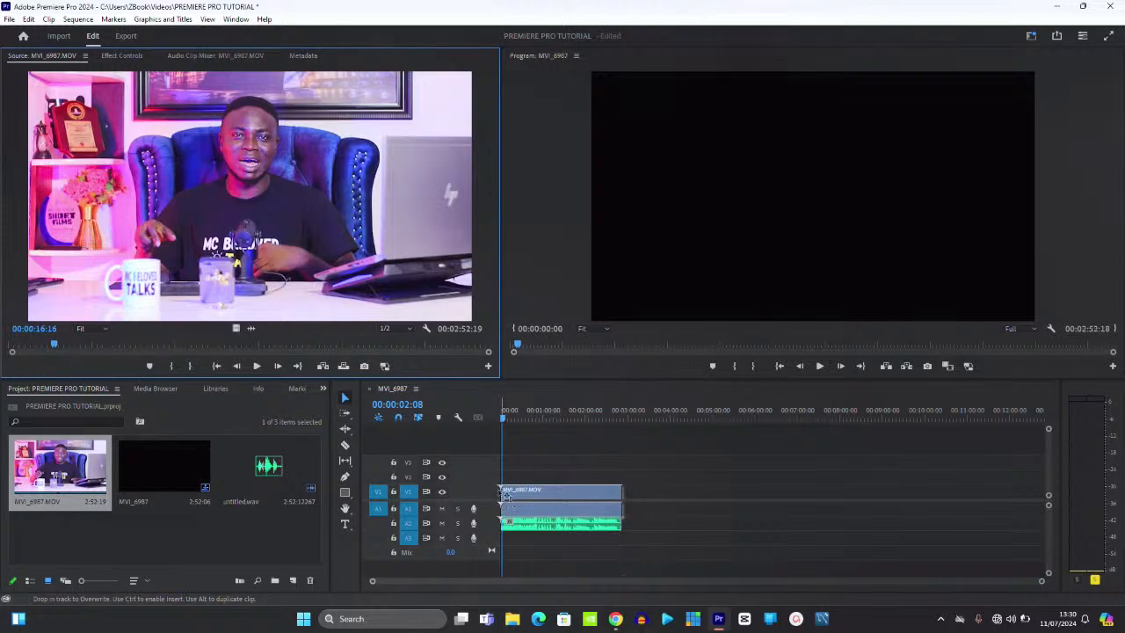
pyautogui.moveTo(521, 472); pyautogui.dragTo(570, 526)
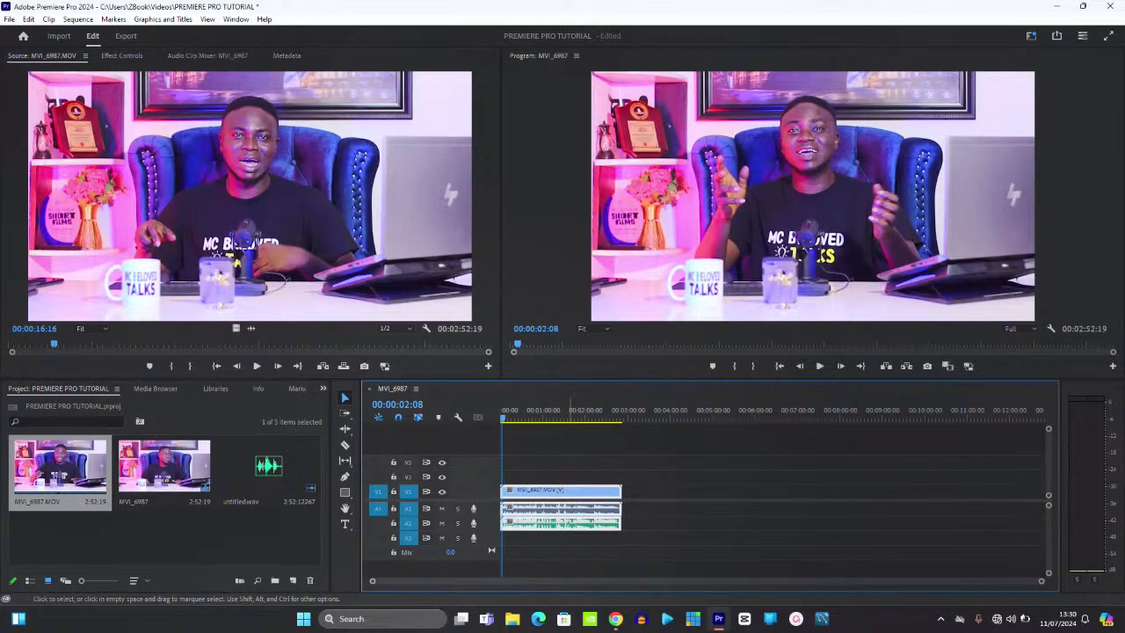
# - Synchronize the selected clips by matching audio, then zoom the timeline to fit the sequence
pyautogui.rightClick(570, 525)
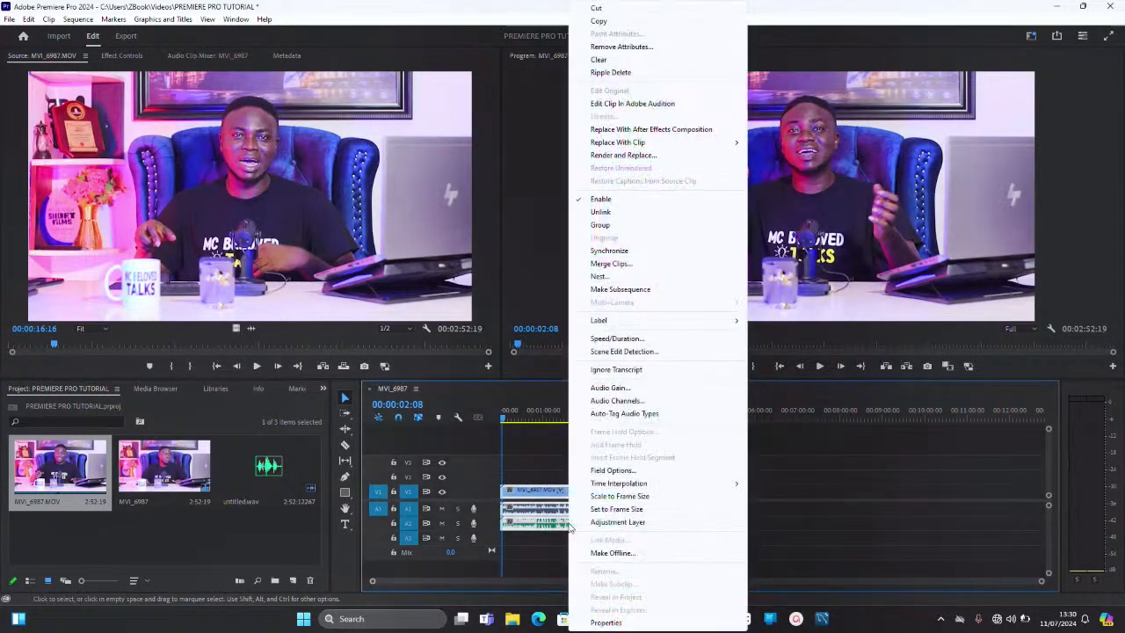
pyautogui.click(617, 251)
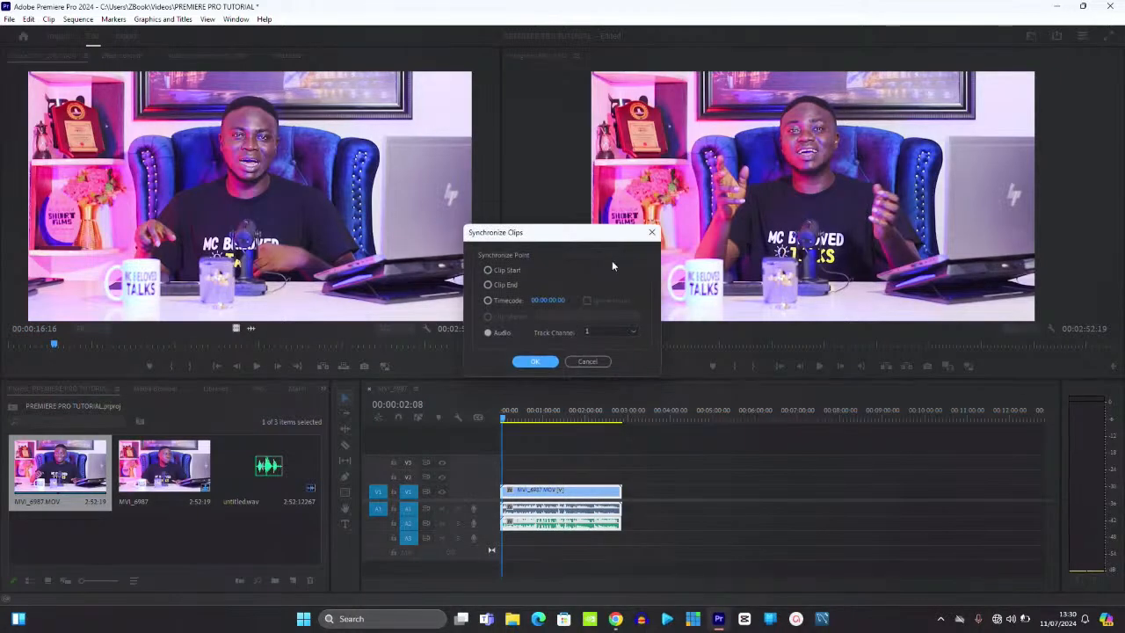
pyautogui.click(536, 362)
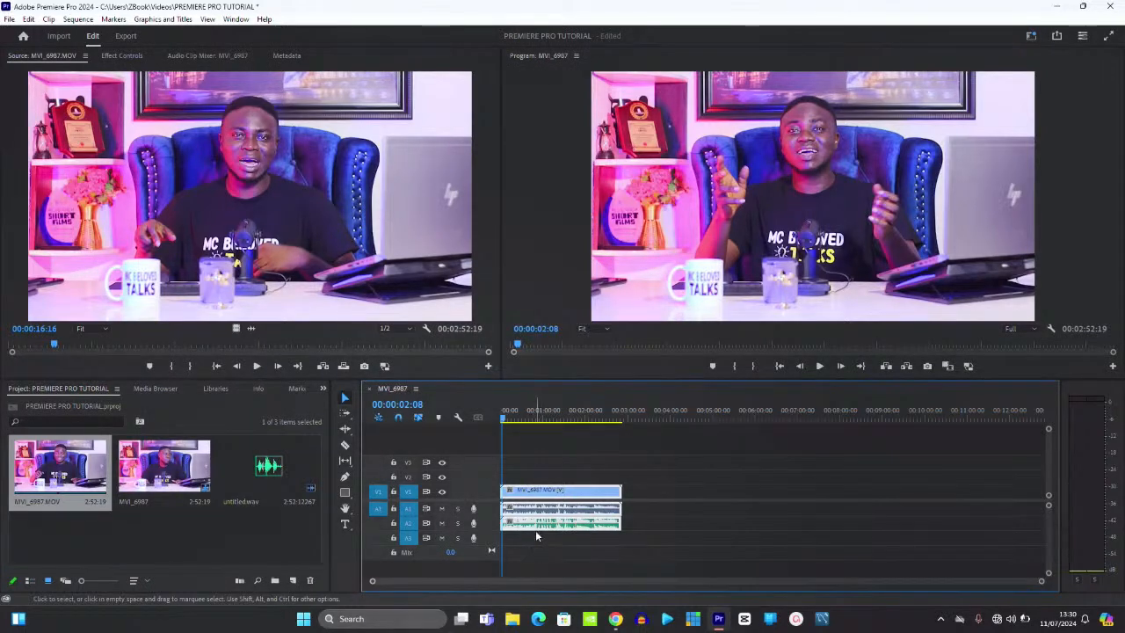
pyautogui.press('\\')
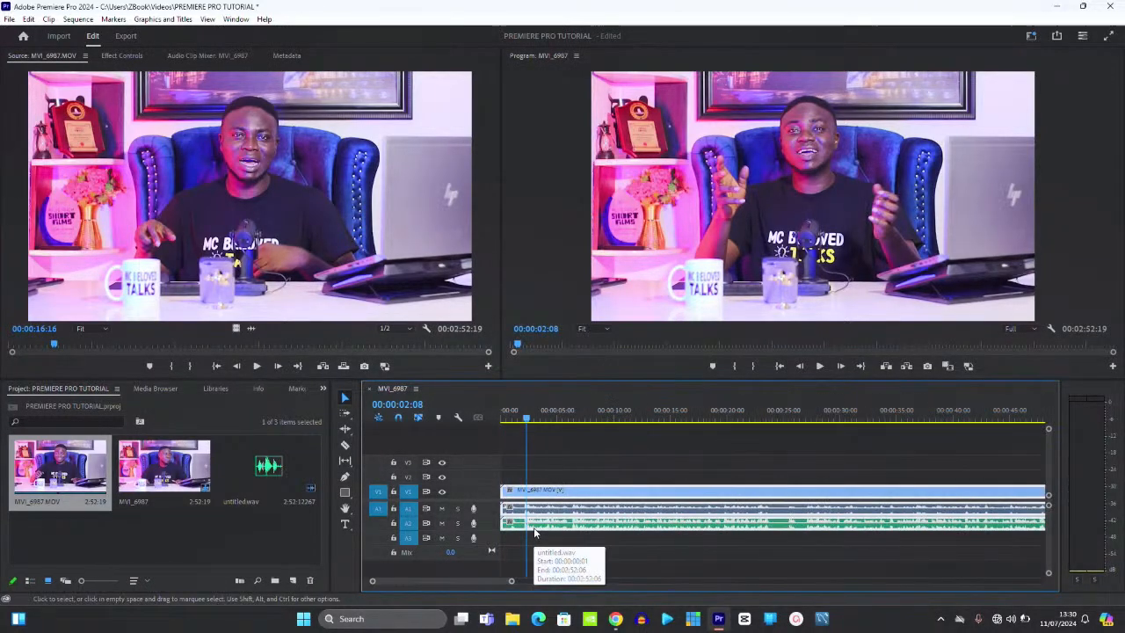
# - Unlink the MVI_6987.MOV video from its camera audio and delete the A1 audio clip
pyautogui.moveTo(562, 492); pyautogui.dragTo(564, 492)
pyautogui.click(576, 468)
pyautogui.click(579, 492)
pyautogui.rightClick(579, 494)
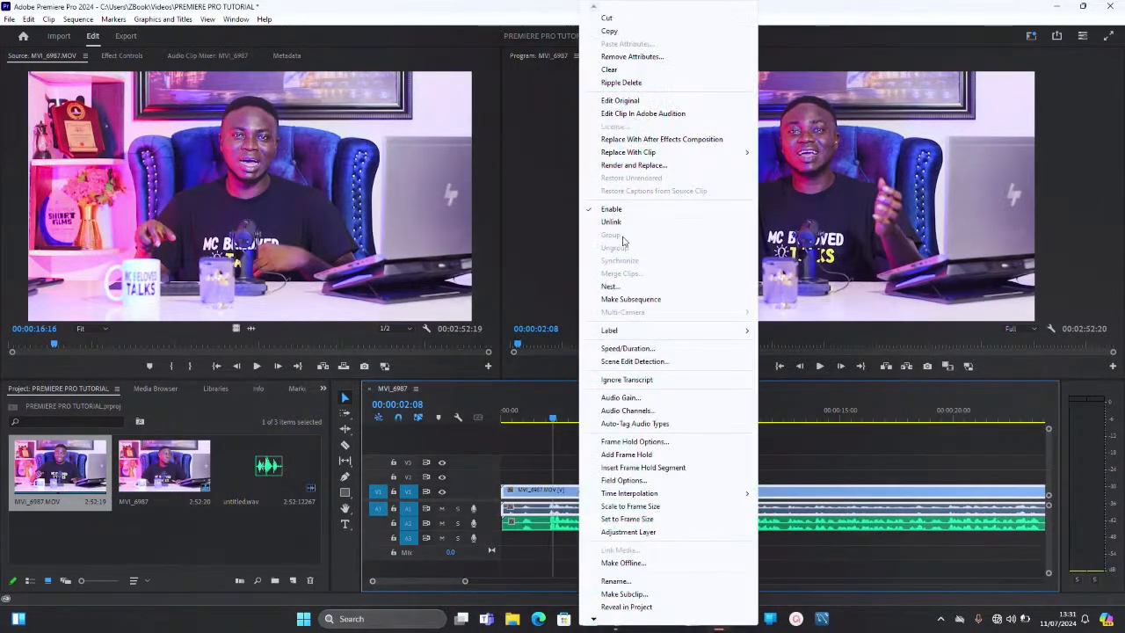
pyautogui.click(621, 225)
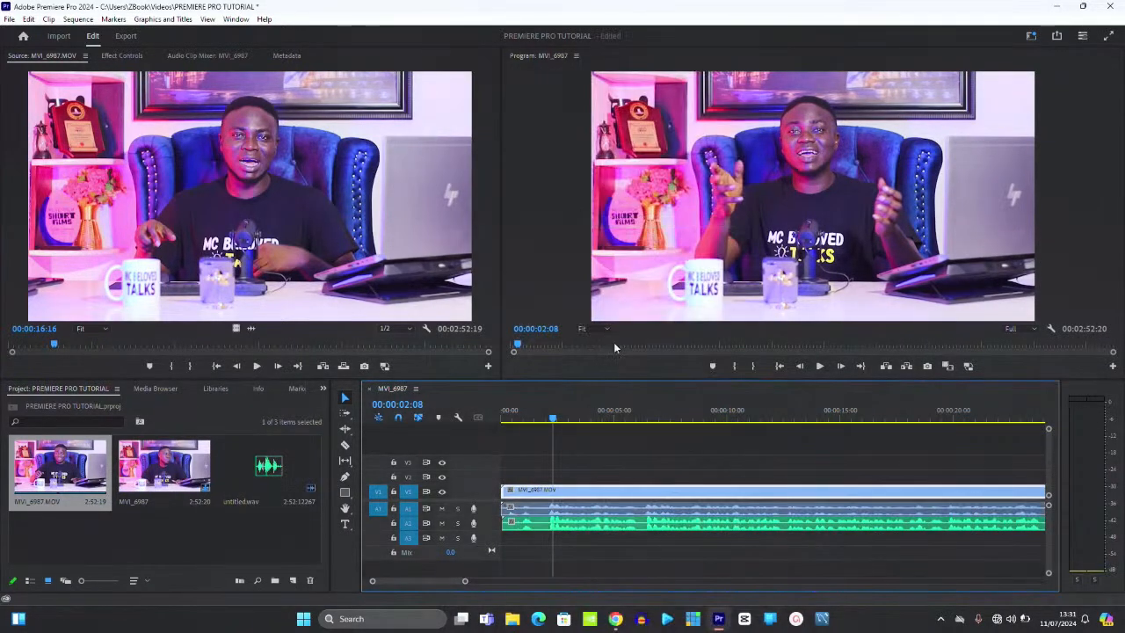
pyautogui.click(586, 511)
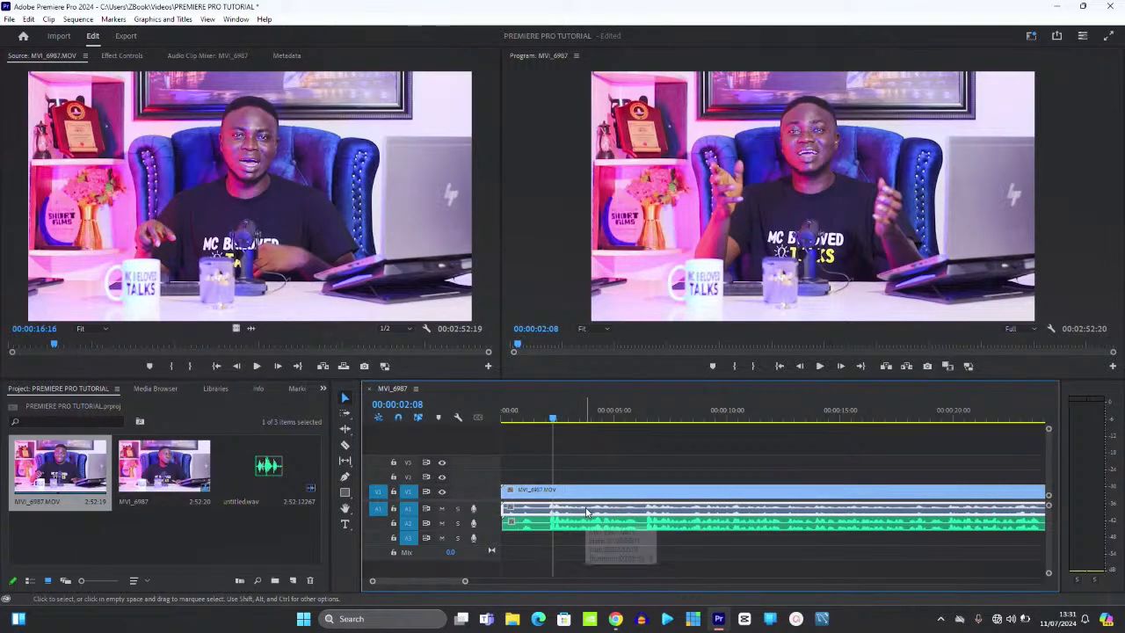
pyautogui.press('Delete')
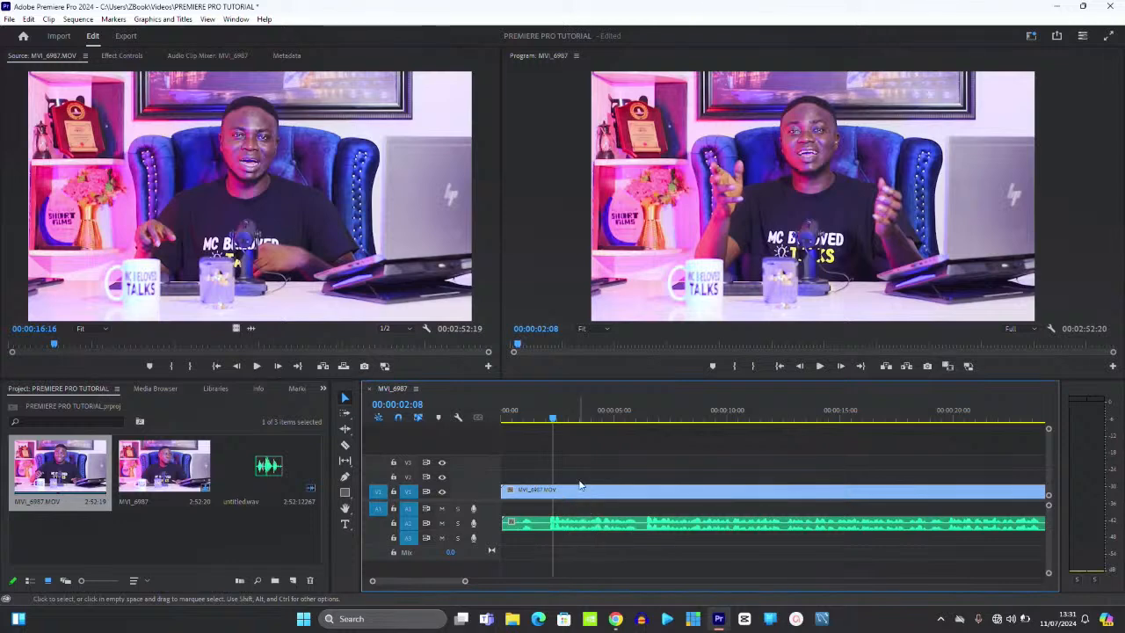
# - Link the V1 video with untitled.wav on A2 and play back to check sync
pyautogui.moveTo(578, 475); pyautogui.dragTo(585, 522)
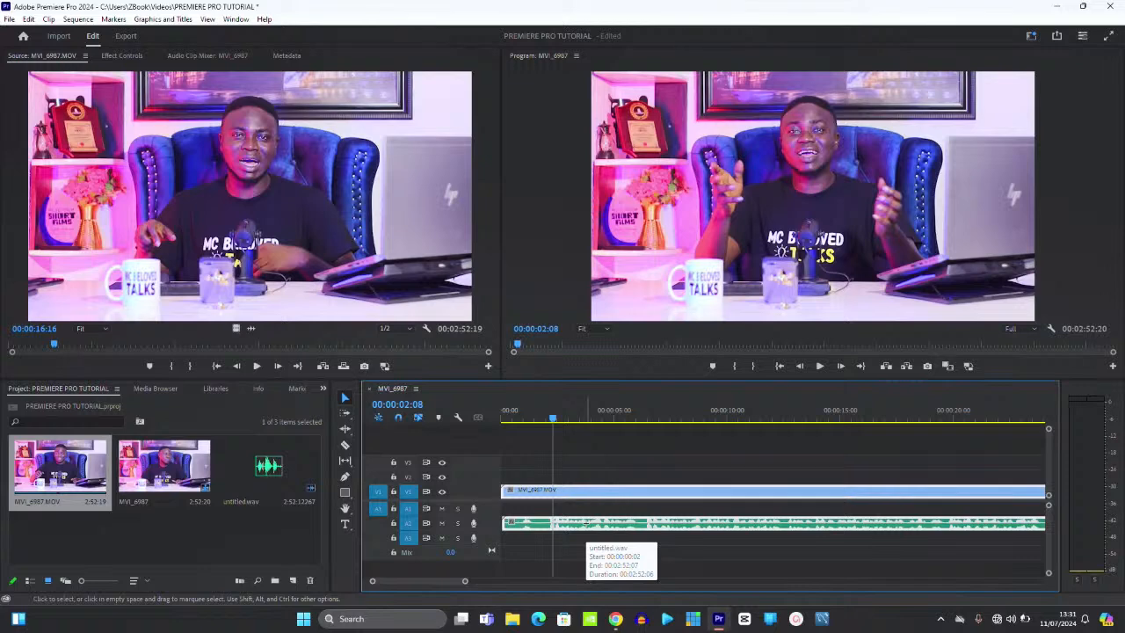
pyautogui.rightClick(585, 522)
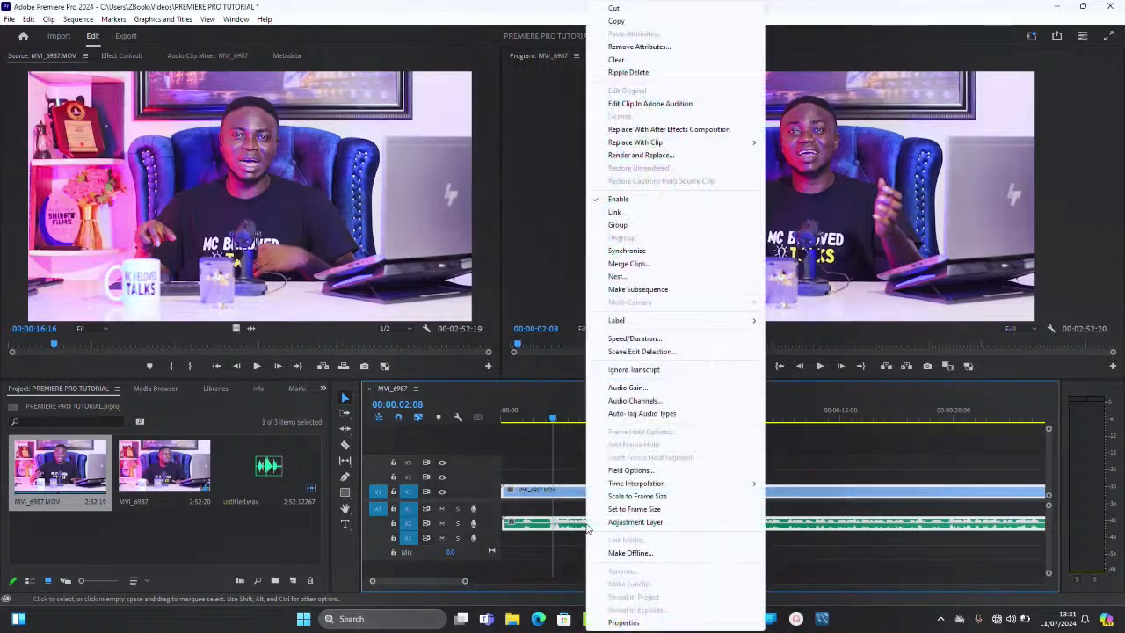
pyautogui.click(615, 211)
pyautogui.press('space')
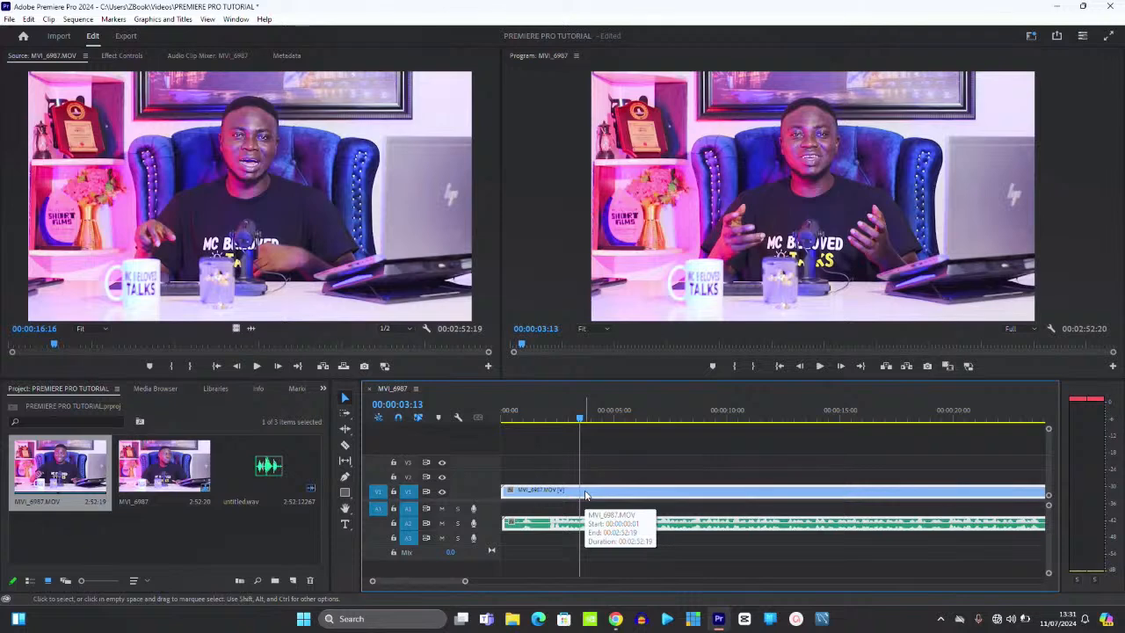
# - Razor-cut the clip at 00:00:02:04 and delete the part before it
pyautogui.press('-')
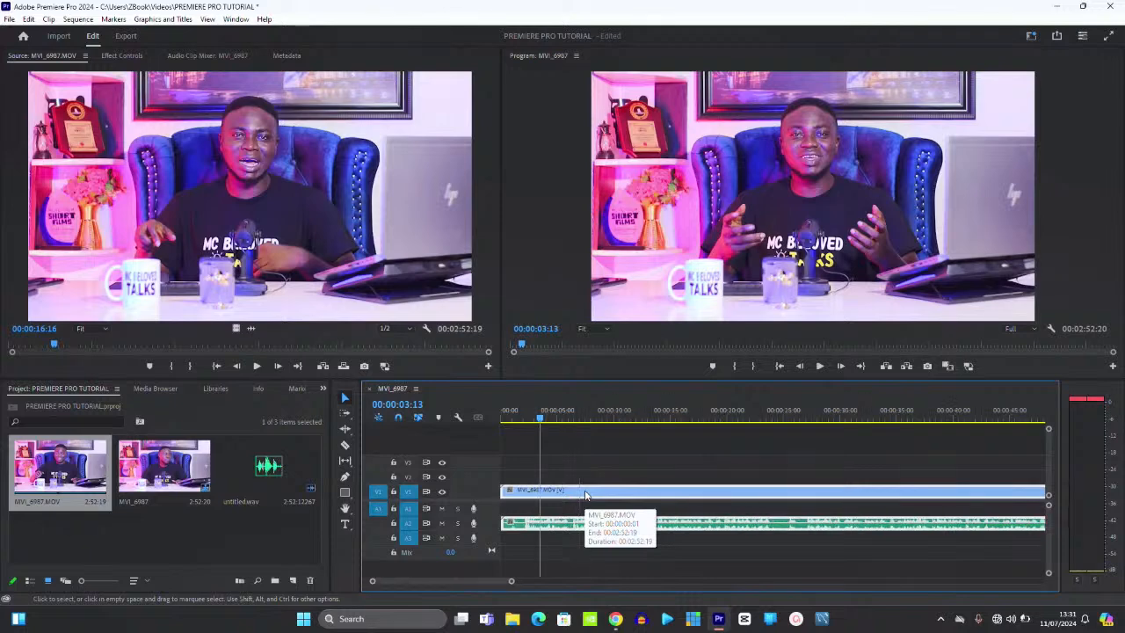
pyautogui.click(523, 414)
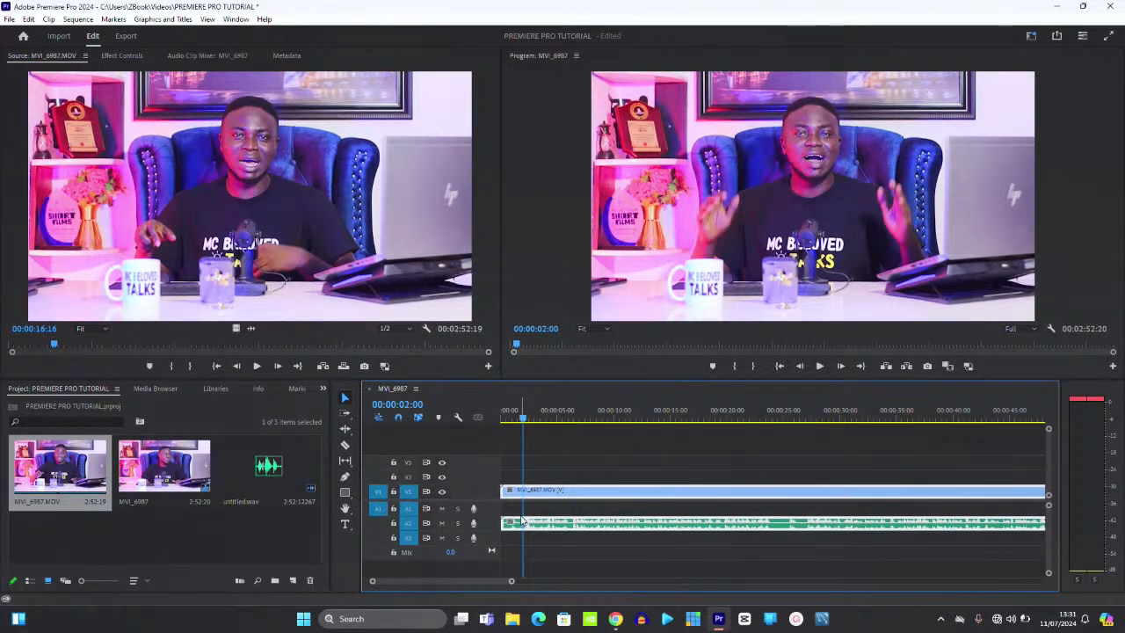
pyautogui.press('=')
pyautogui.press('=')
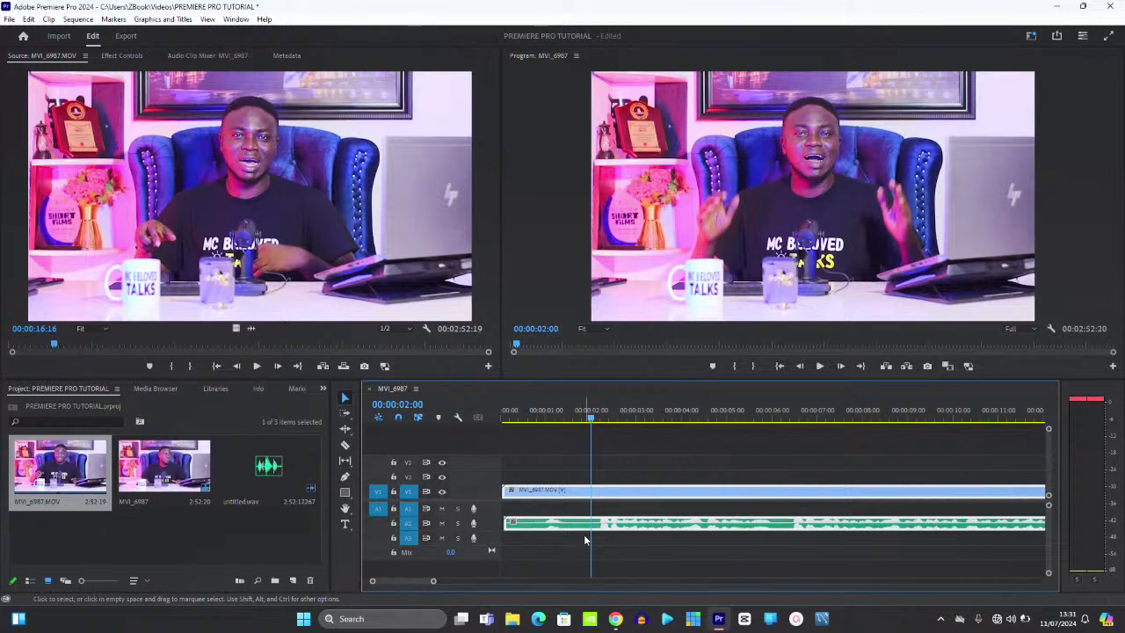
pyautogui.press('space')
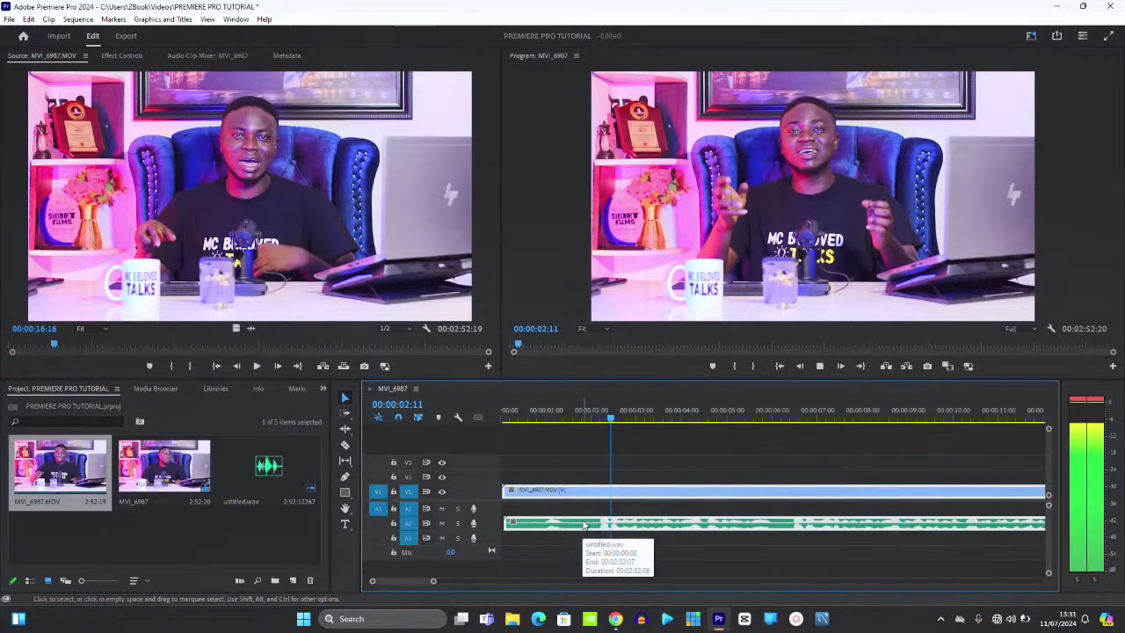
pyautogui.click(600, 414)
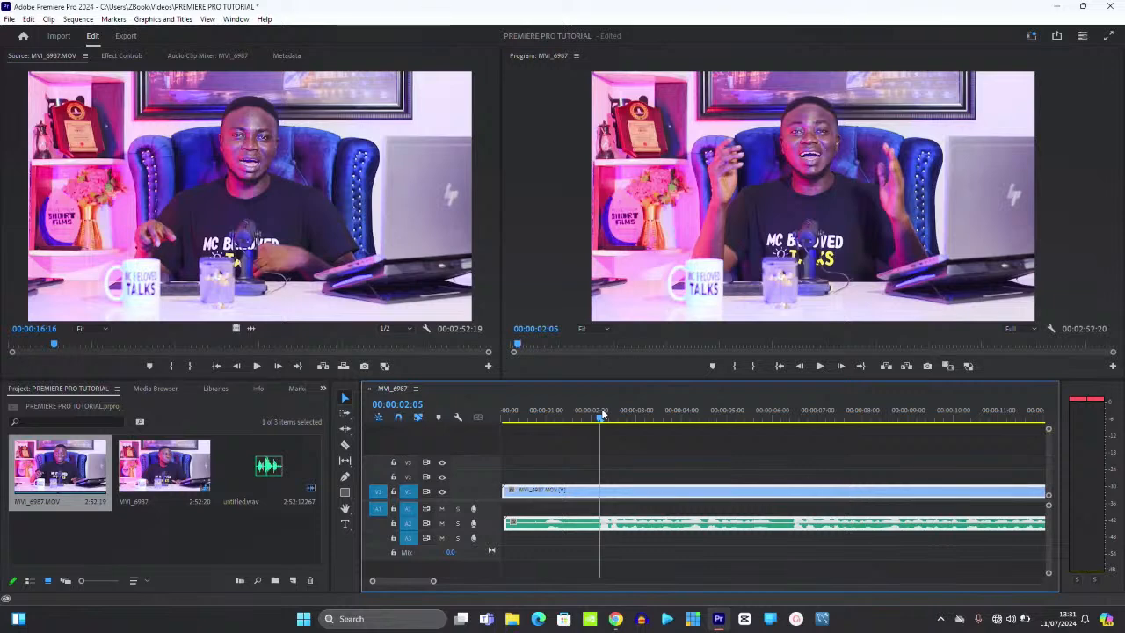
pyautogui.moveTo(602, 414); pyautogui.dragTo(600, 414)
pyautogui.click(346, 446)
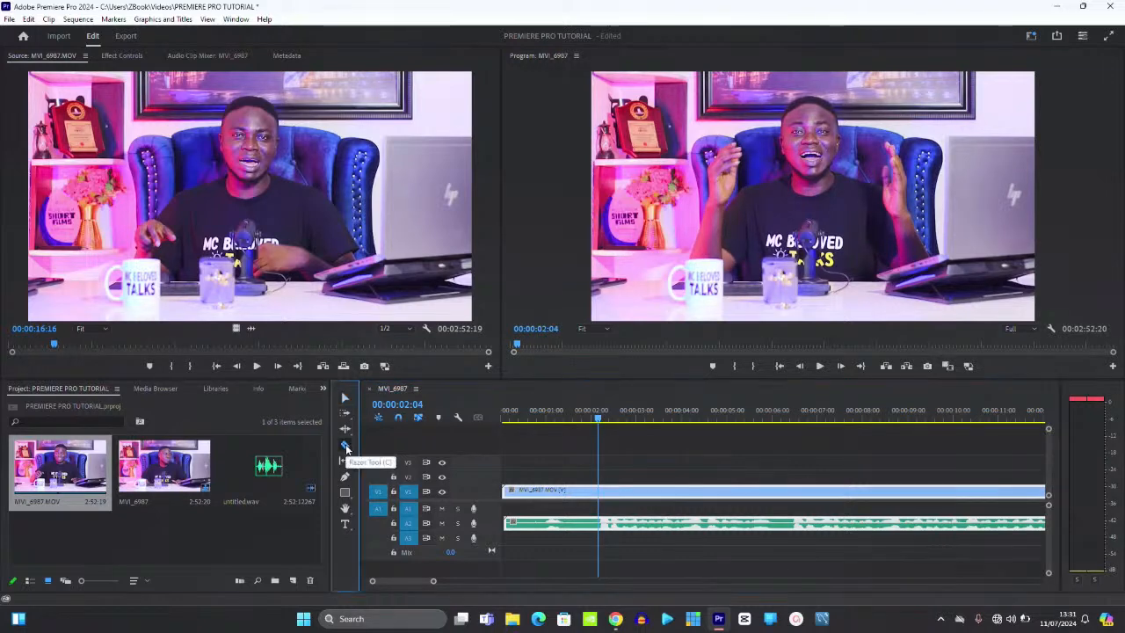
pyautogui.click(602, 492)
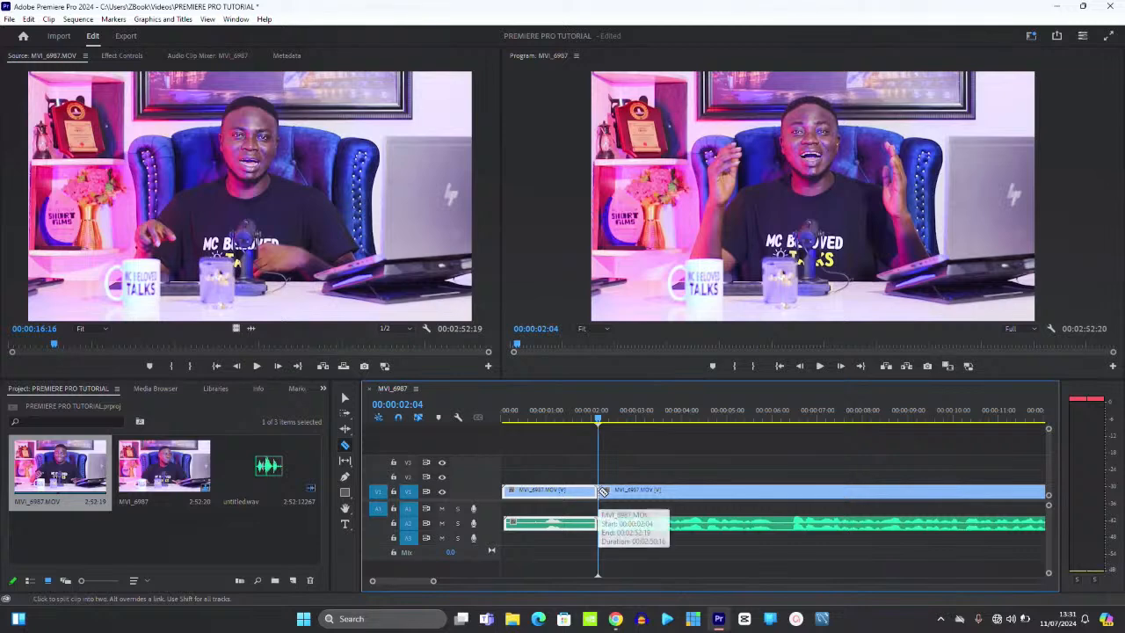
pyautogui.press('Delete')
pyautogui.press('v')
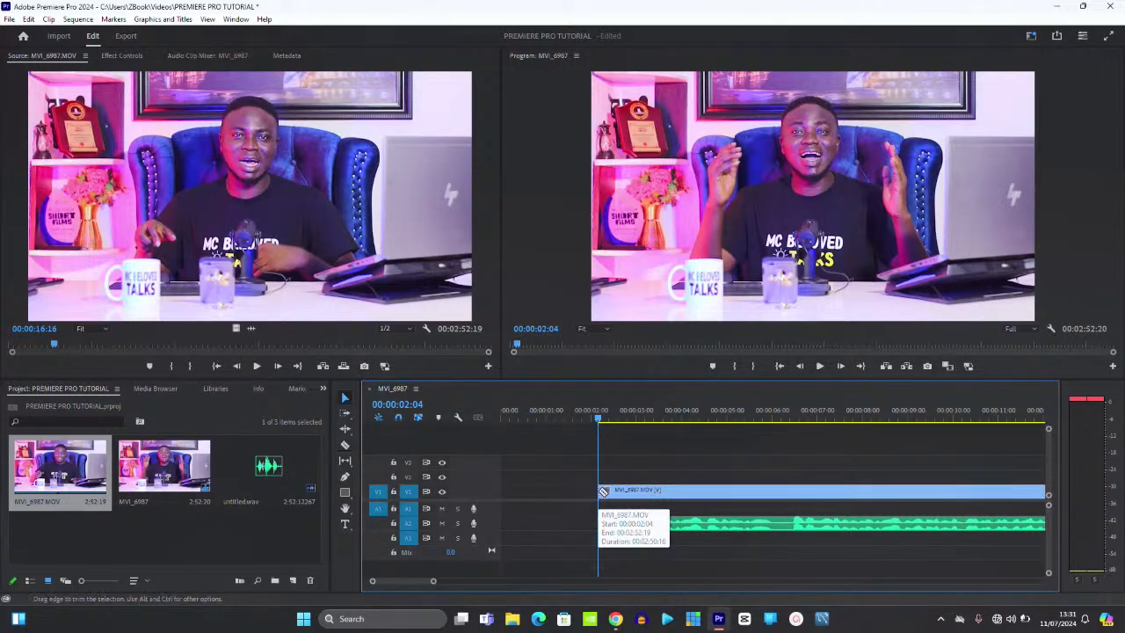
pyautogui.press('space')
# - Cut again at 00:00:06:11, delete everything before it, and review the trimmed start
pyautogui.click(602, 411)
pyautogui.press('space')
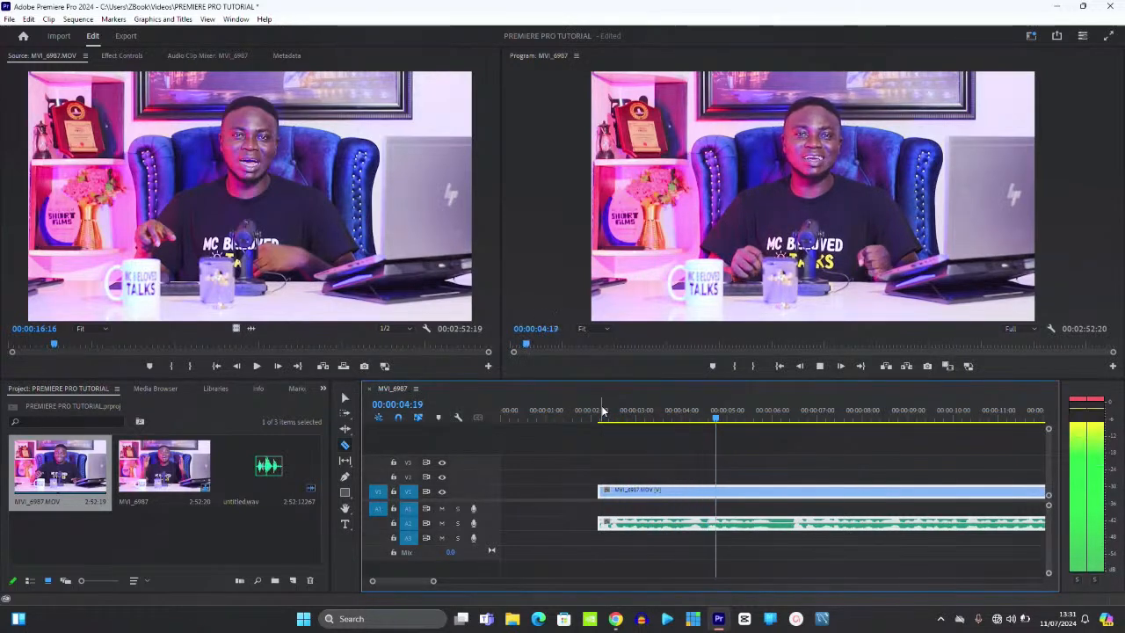
pyautogui.press('c')
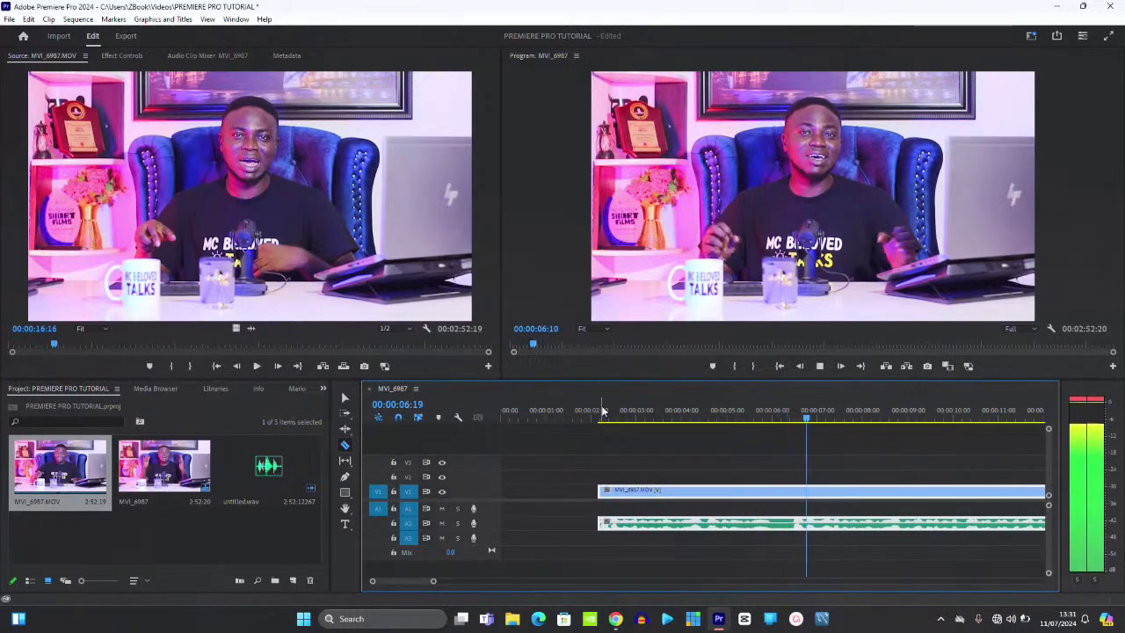
pyautogui.press('space')
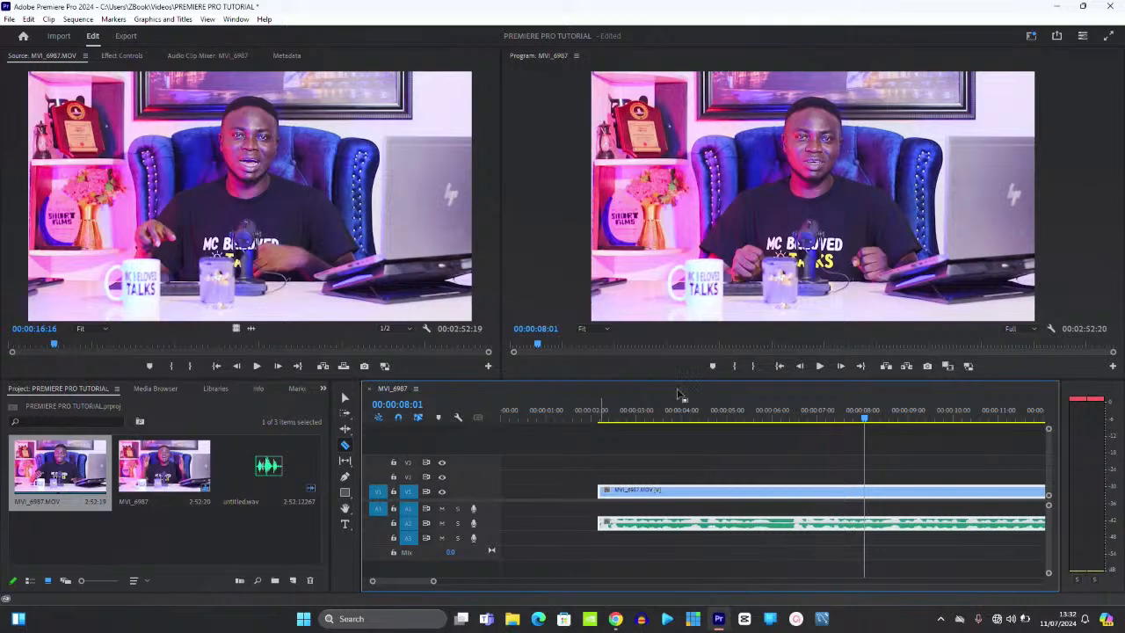
pyautogui.moveTo(777, 416); pyautogui.dragTo(792, 422)
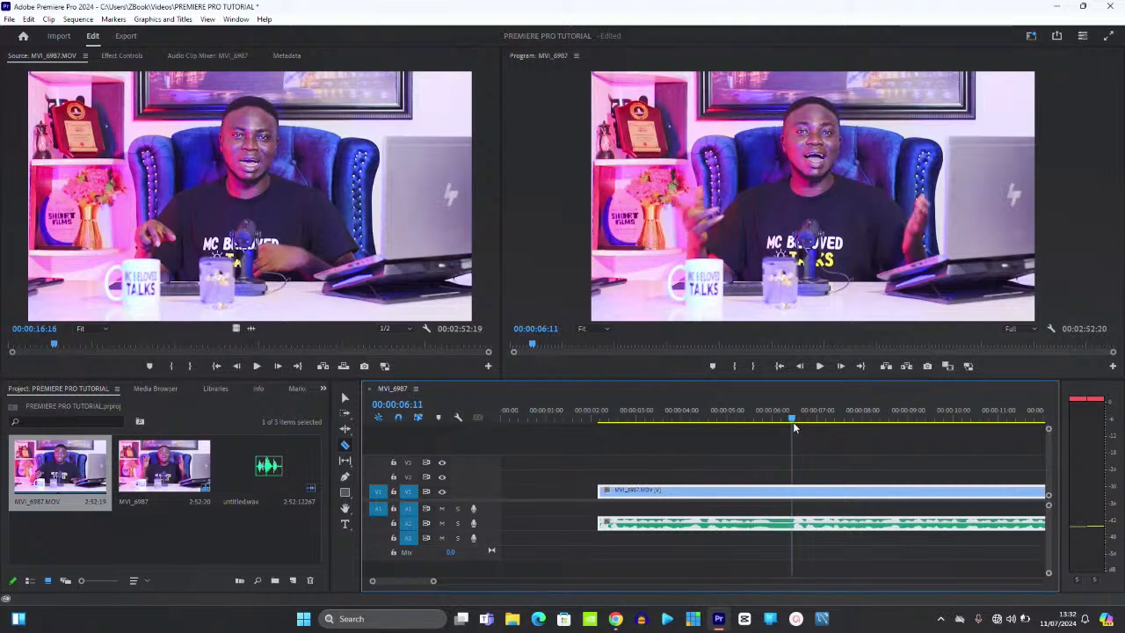
pyautogui.click(794, 490)
pyautogui.press('Delete')
pyautogui.press('v')
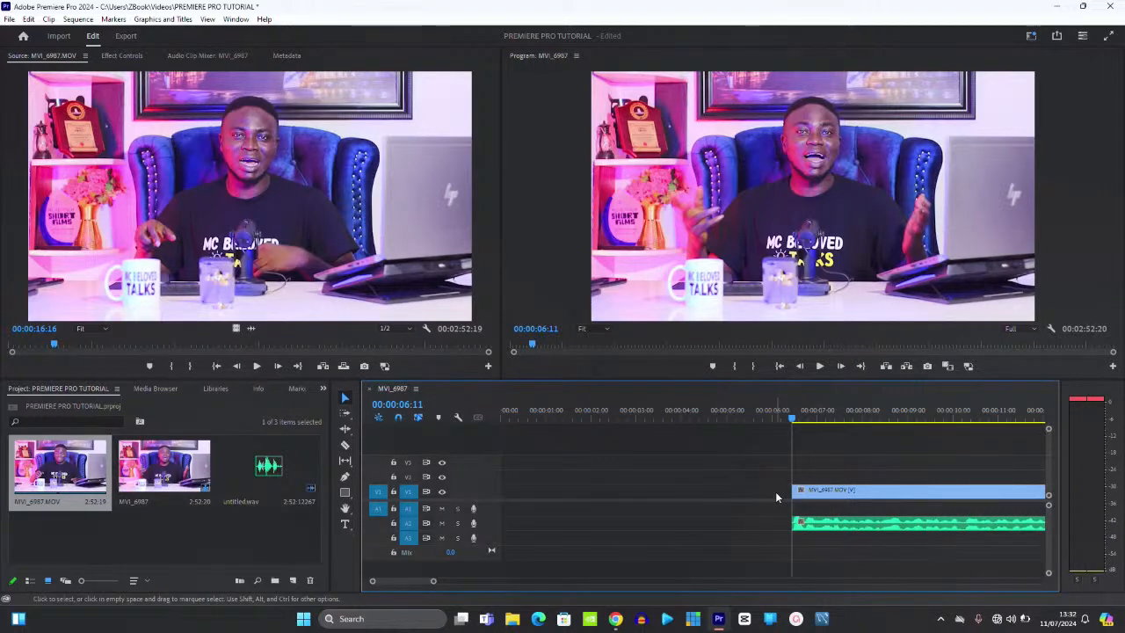
pyautogui.press('space')
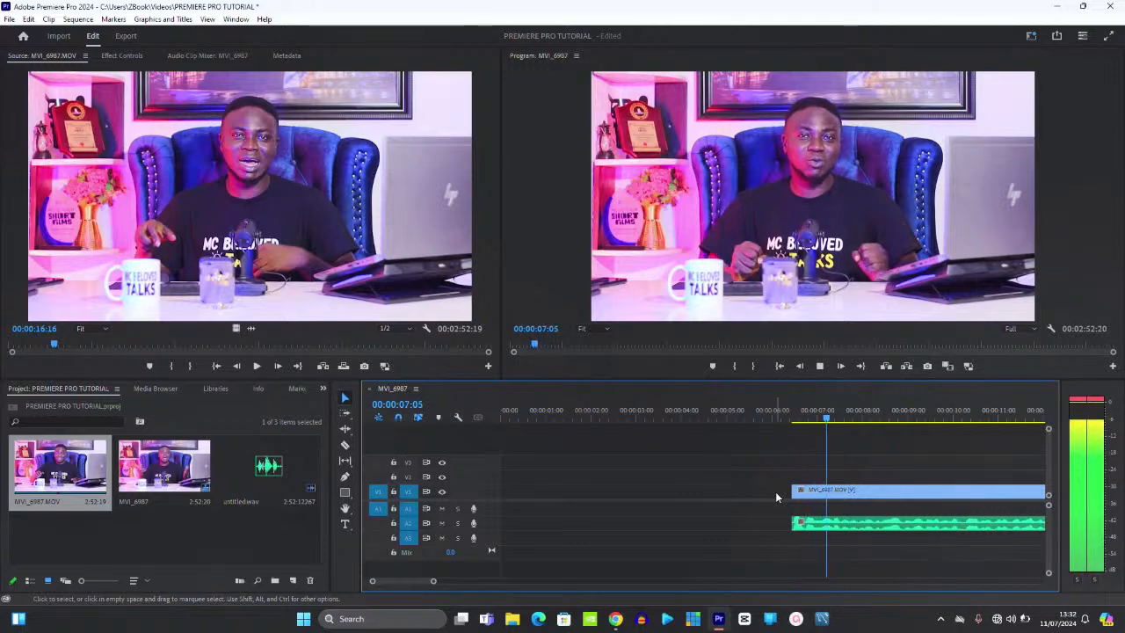
pyautogui.press('-')
pyautogui.press('-')
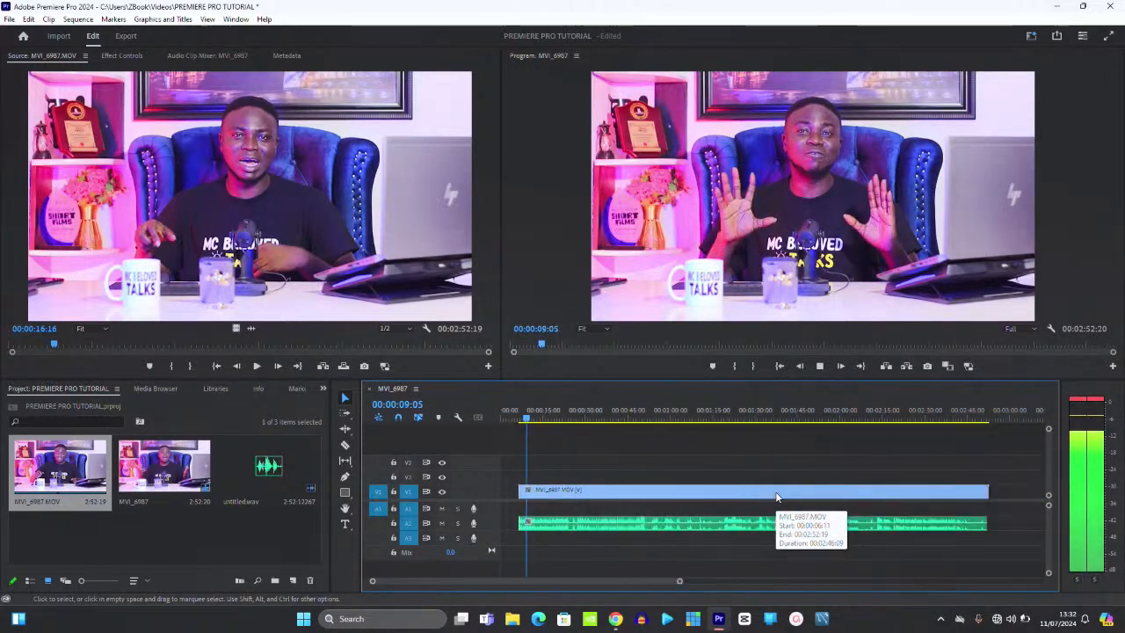
# - With the Razor tool ready, replay from about 00:00:20 and stop at 00:00:23:18
pyautogui.press('=')
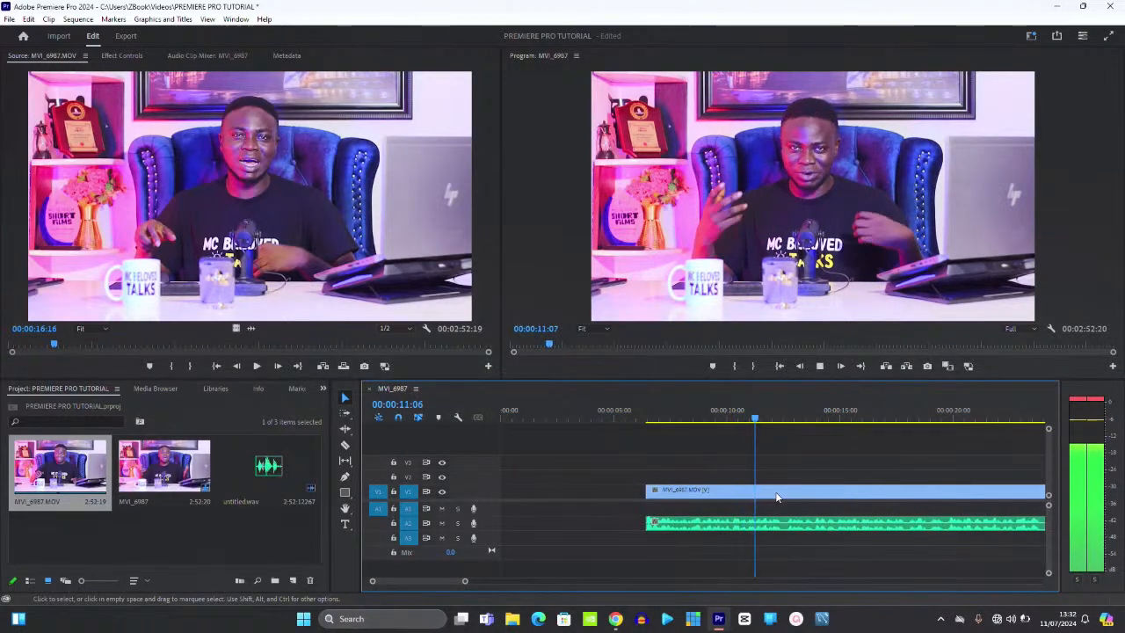
pyautogui.press('c')
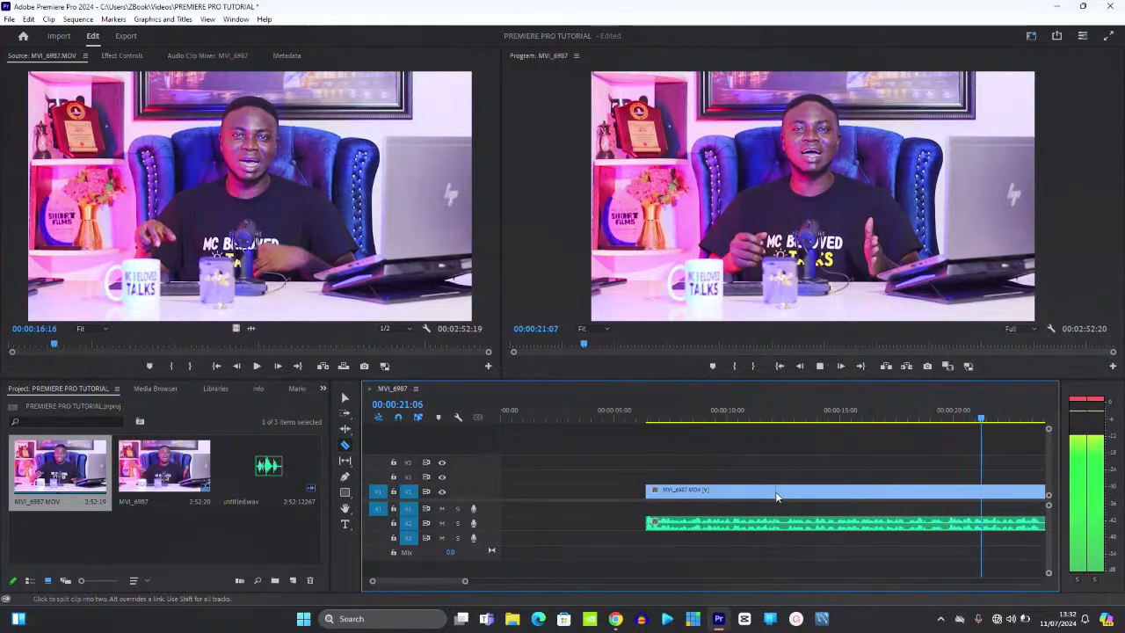
pyautogui.scroll(-2, 776, 496)
pyautogui.scroll(1, 779, 495)
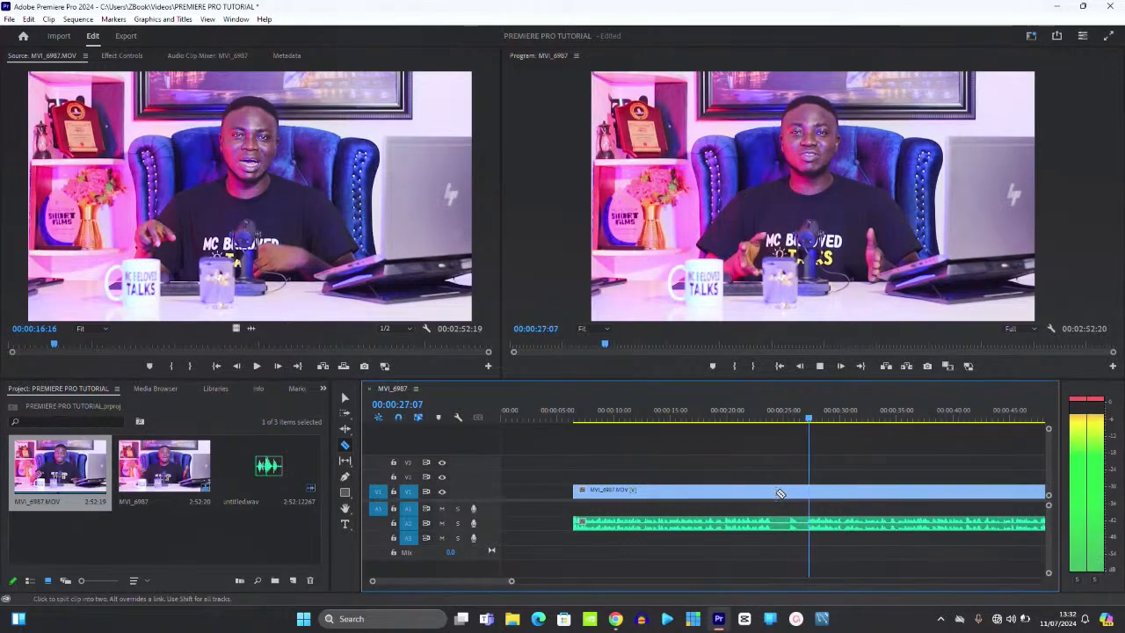
pyautogui.press('space')
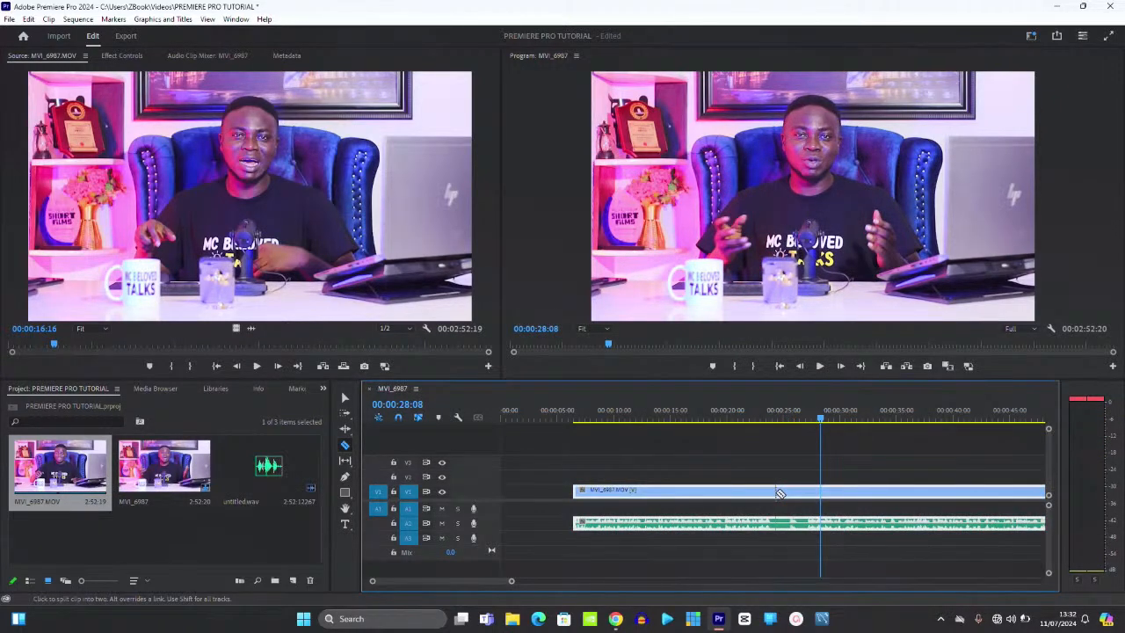
pyautogui.click(745, 417)
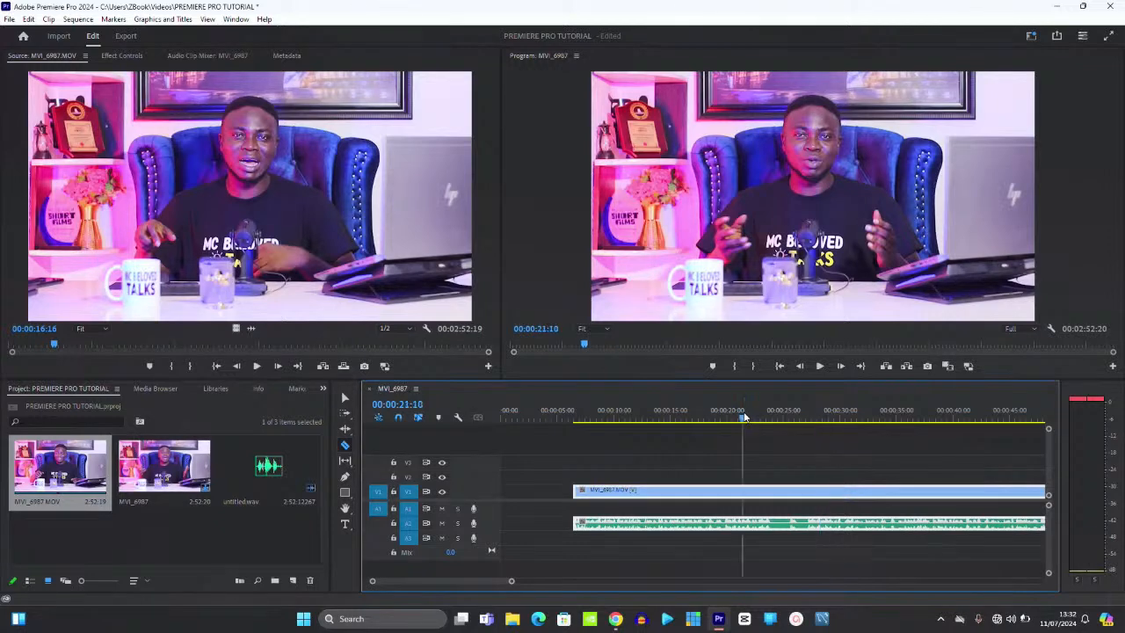
pyautogui.press('space')
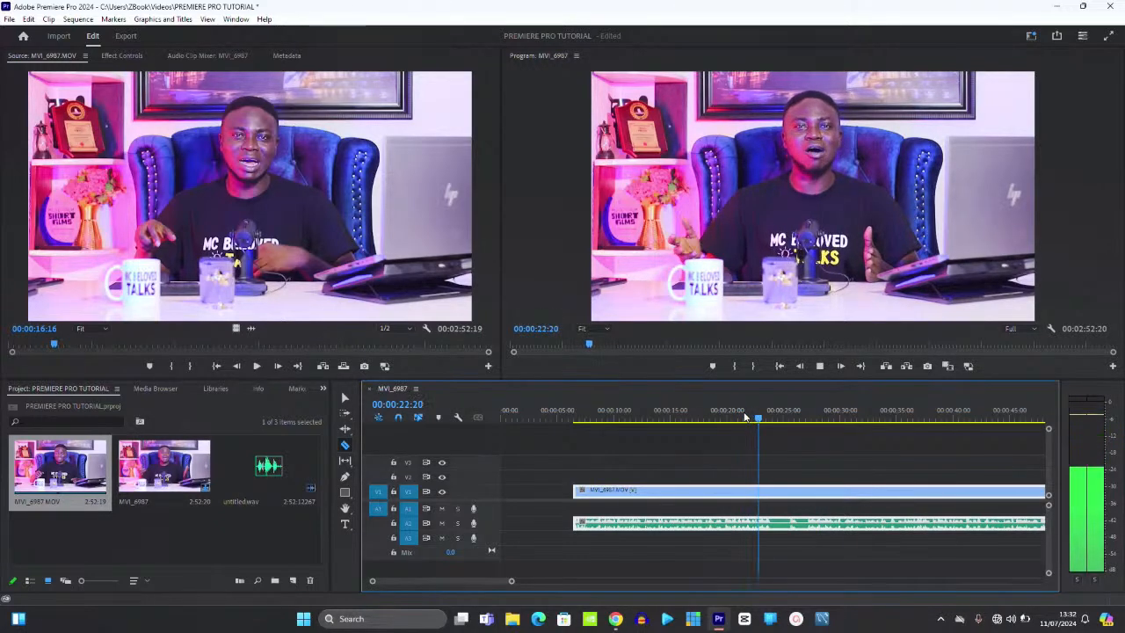
pyautogui.press('space')
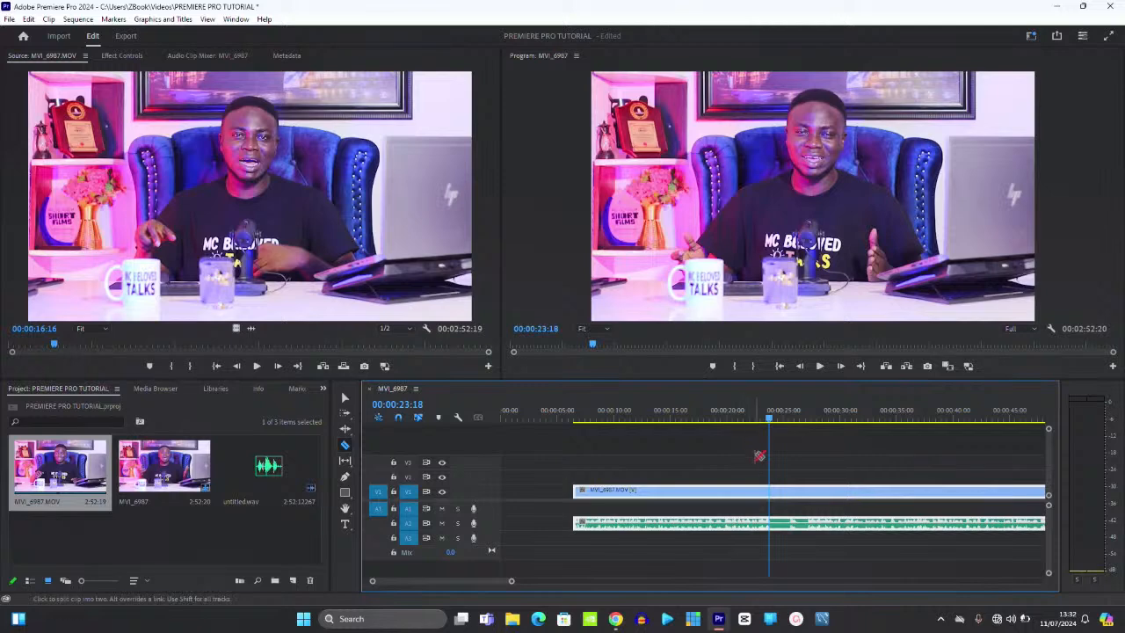
# - Razor-cut the clip at 00:00:23:18 and at 00:00:26:15 to isolate the unwanted stretch
pyautogui.click(774, 488)
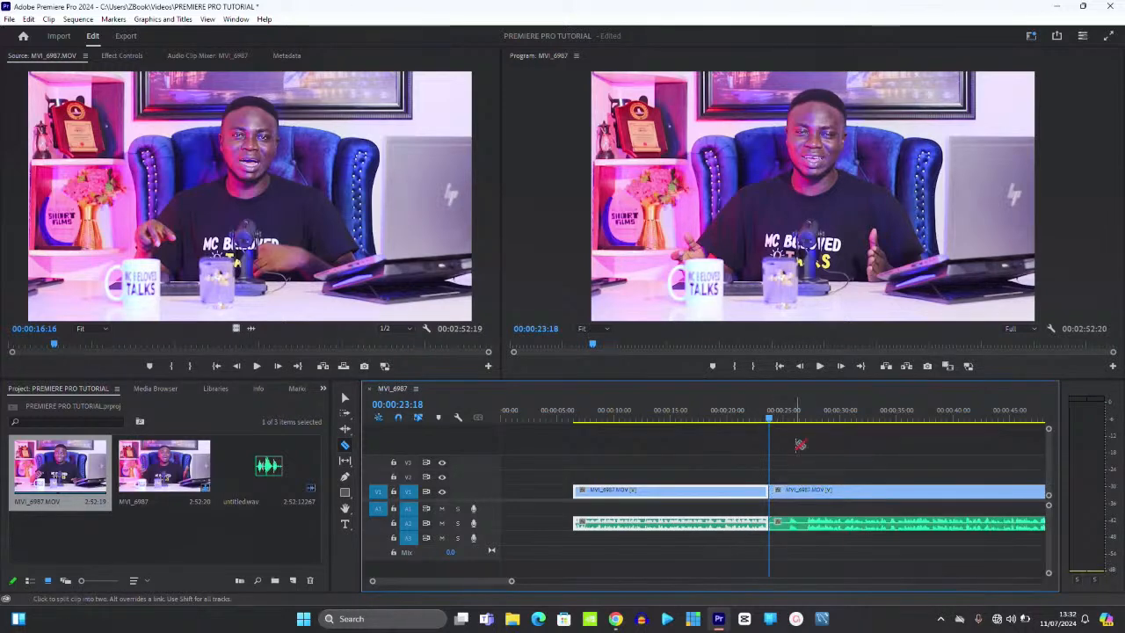
pyautogui.click(804, 411)
pyautogui.press('space')
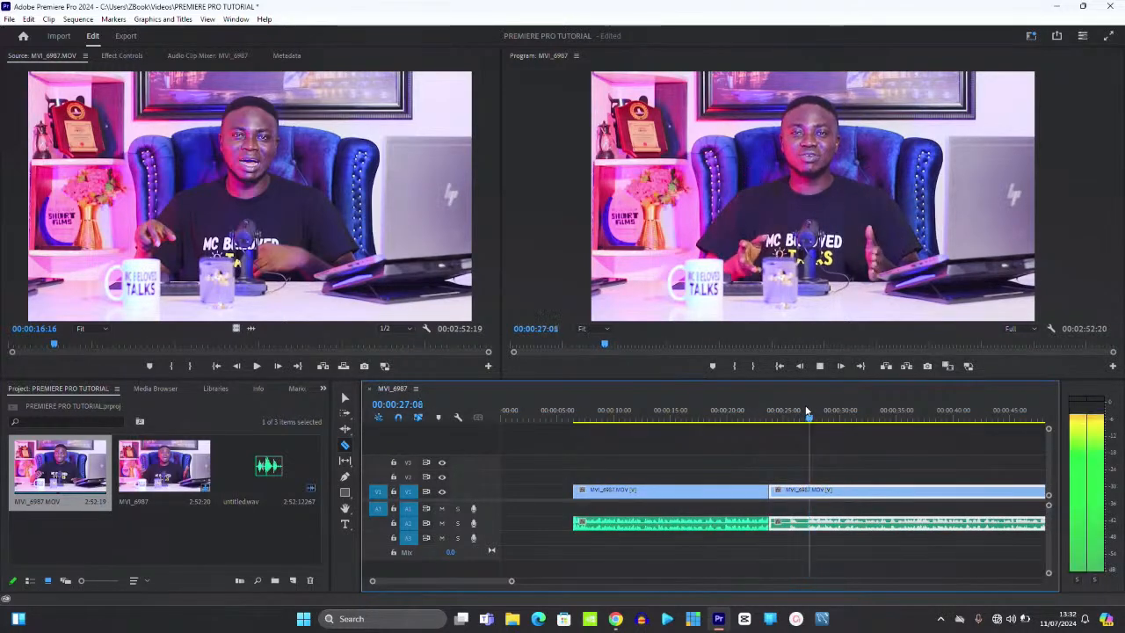
pyautogui.press('=')
pyautogui.press('space')
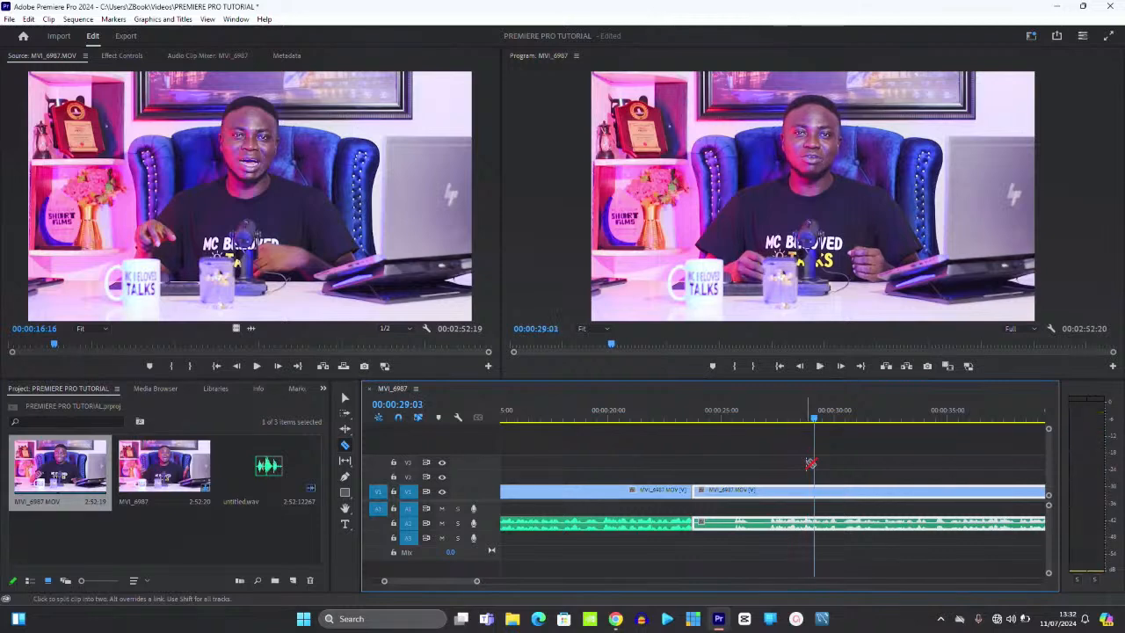
pyautogui.click(767, 489)
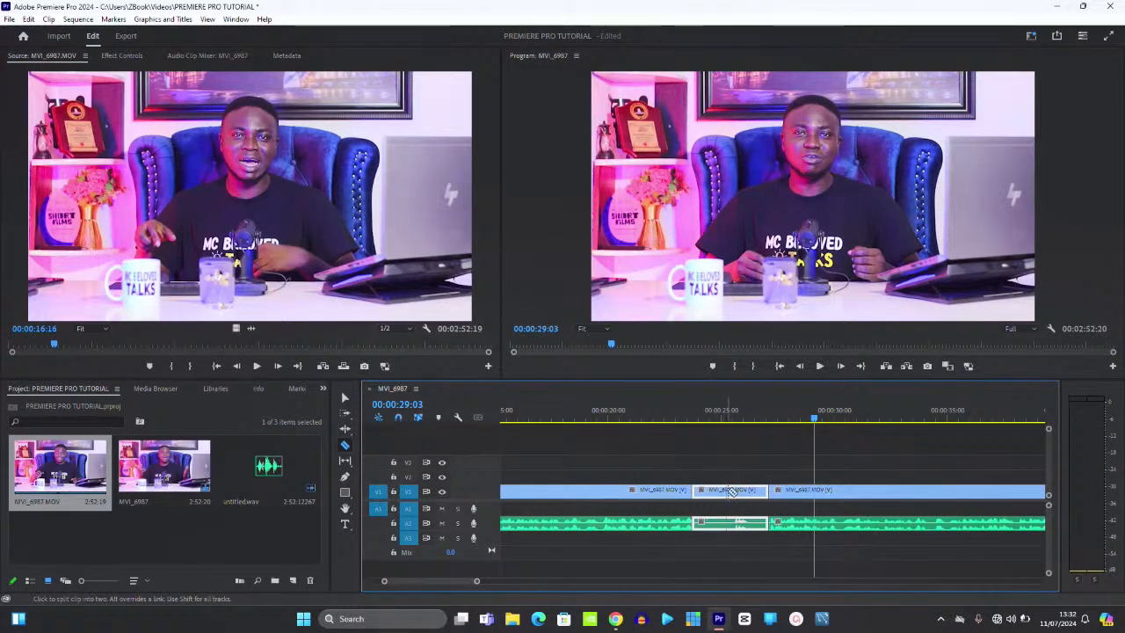
pyautogui.click(723, 417)
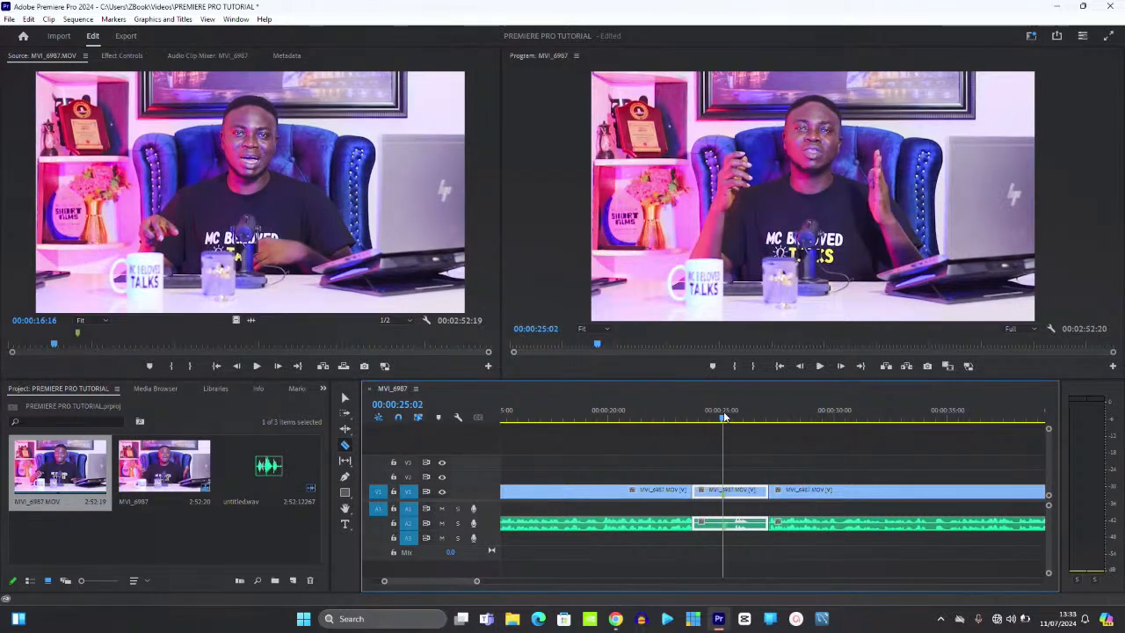
pyautogui.press('space')
pyautogui.press('space')
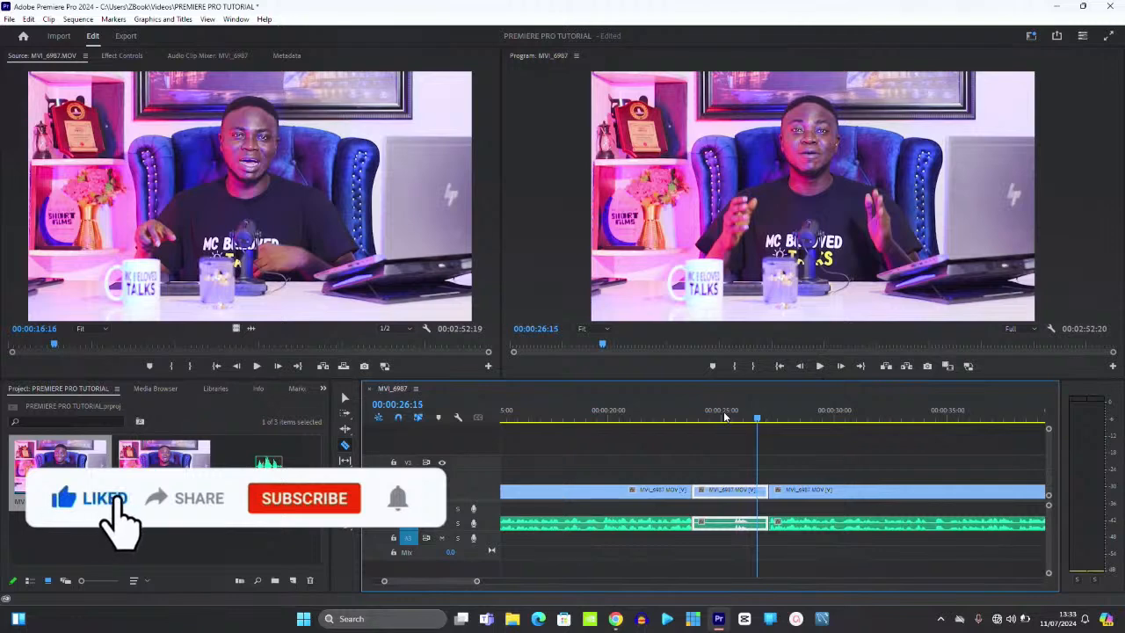
# - Delete the middle piece and ripple-delete the gap so the two parts join
pyautogui.press('Delete')
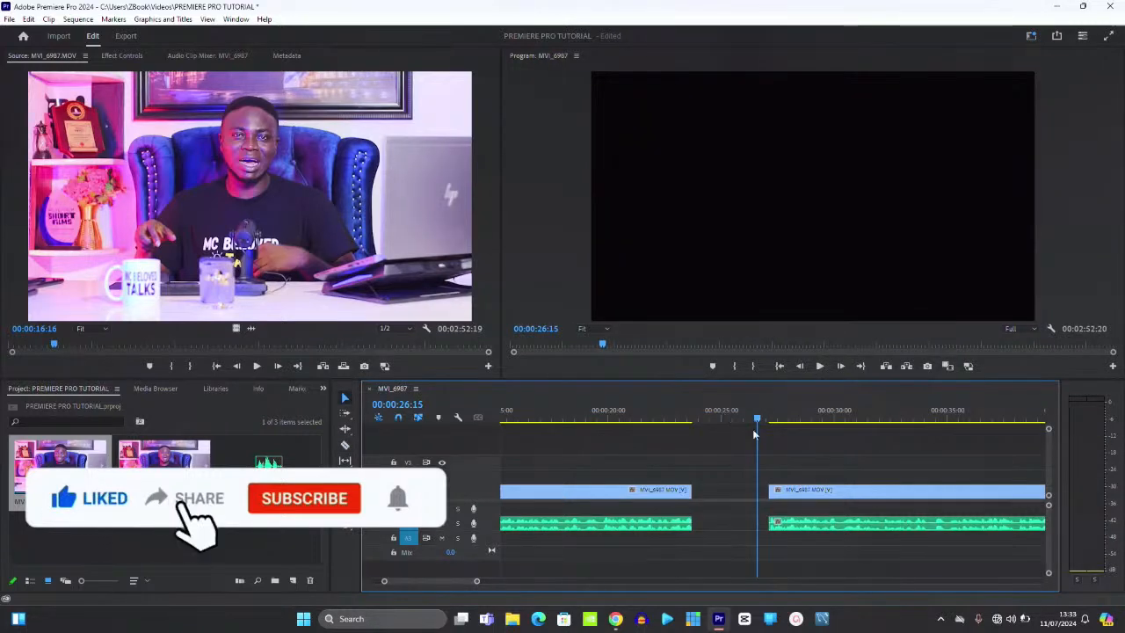
pyautogui.click(793, 490)
pyautogui.moveTo(826, 490); pyautogui.dragTo(761, 495)
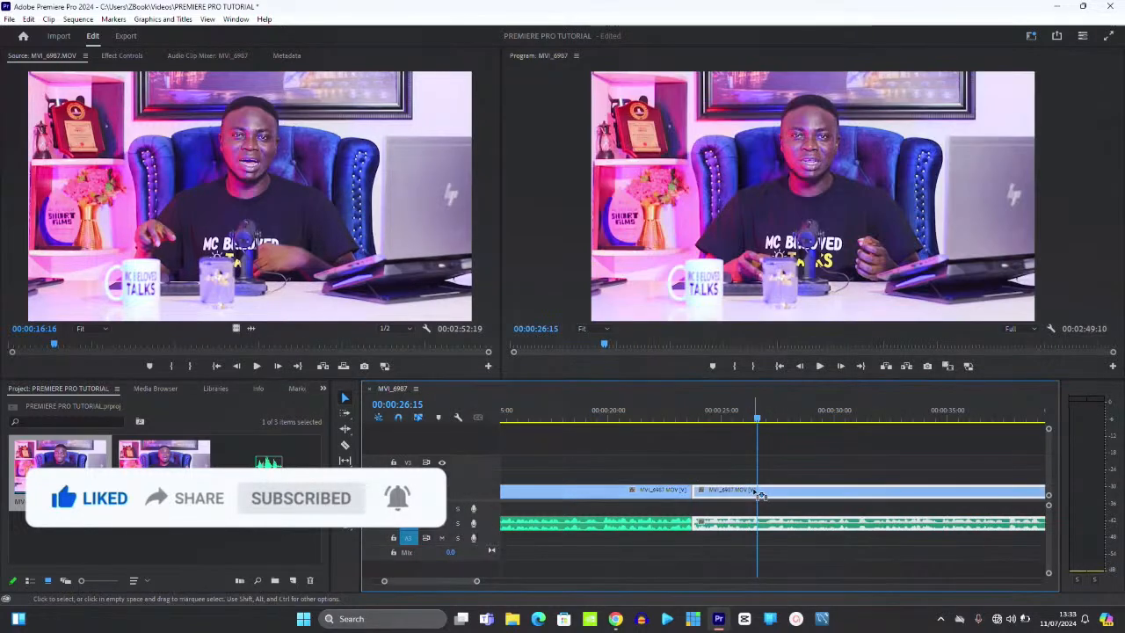
pyautogui.hotkey('ctrl', 'z')
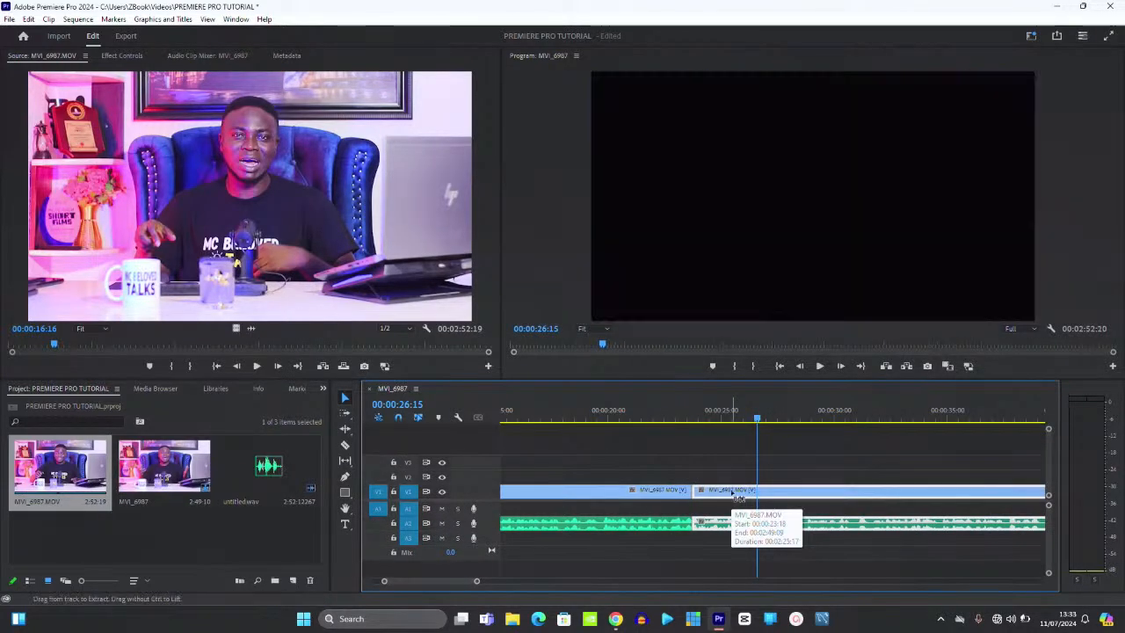
pyautogui.rightClick(731, 493)
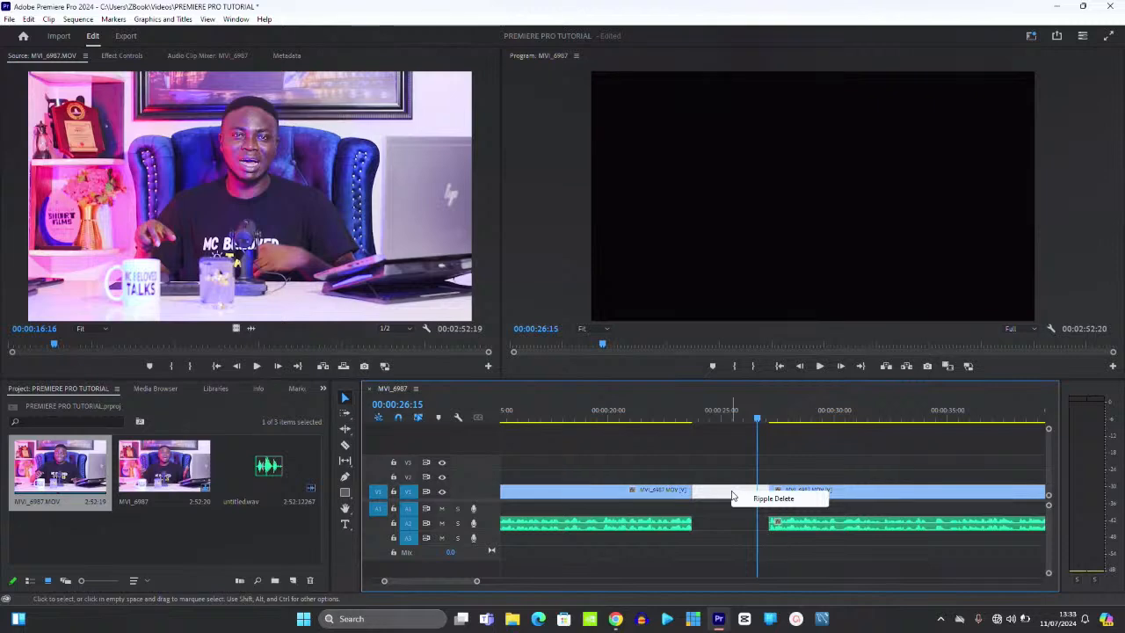
pyautogui.click(765, 498)
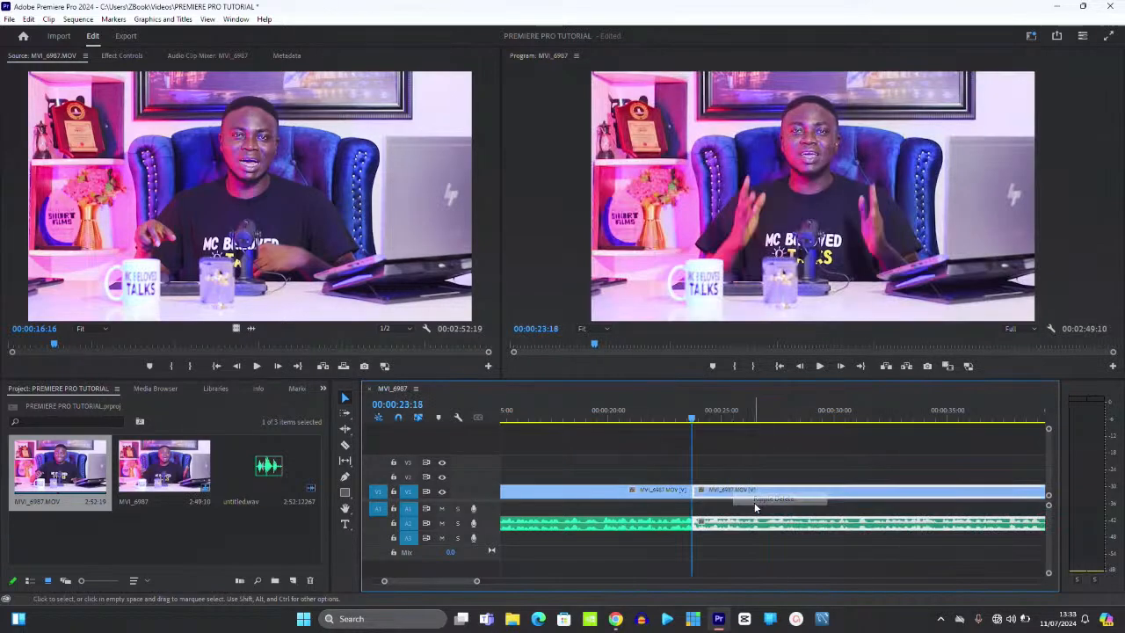
pyautogui.press('space')
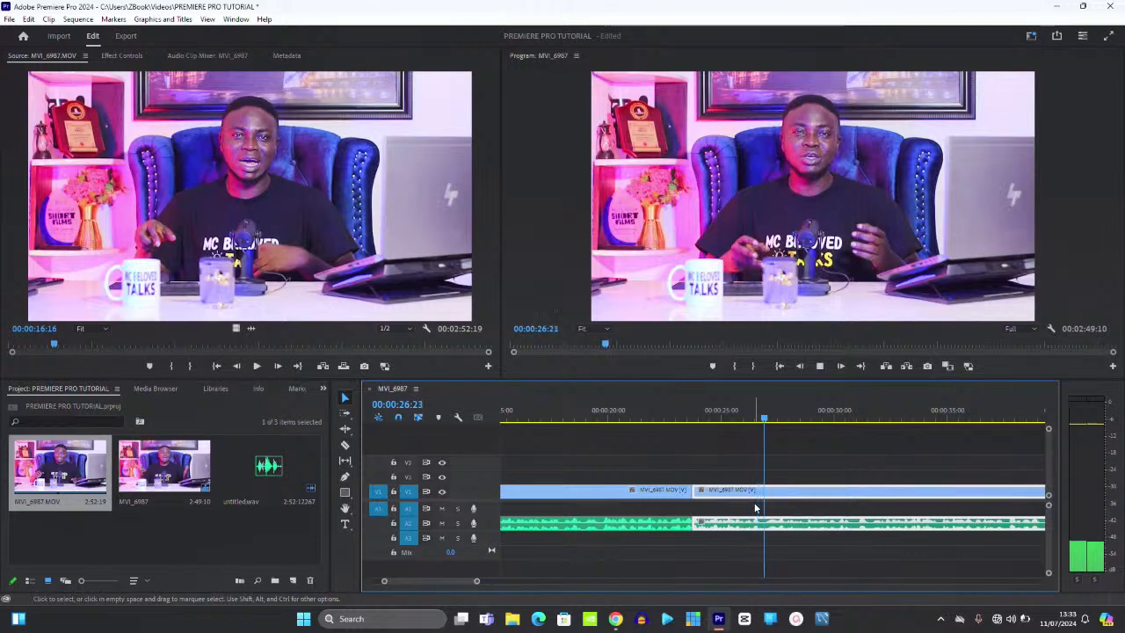
# - Review the joined edit with the Razor tool active and stop playback at 00:00:47:13
pyautogui.press('c')
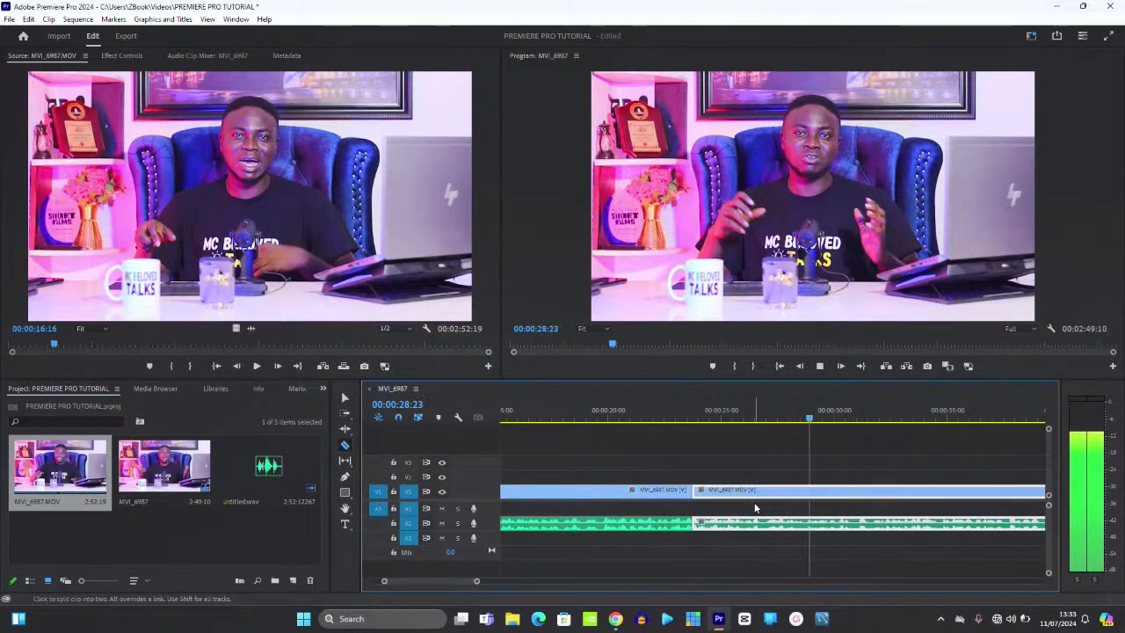
pyautogui.press('-')
pyautogui.press('-')
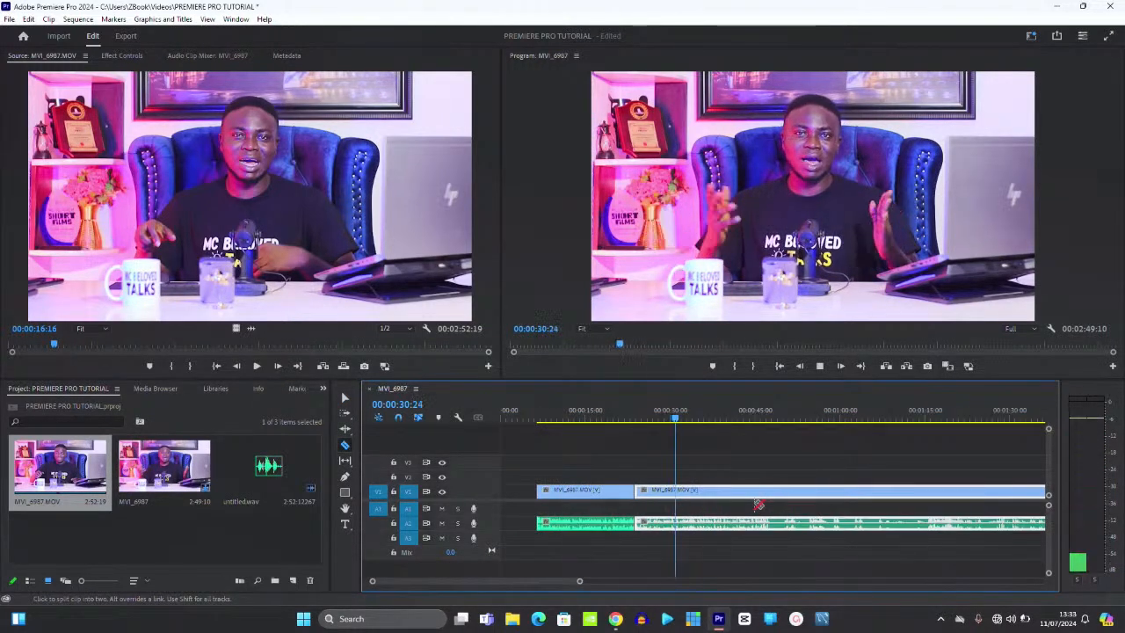
pyautogui.press('=')
pyautogui.press('=')
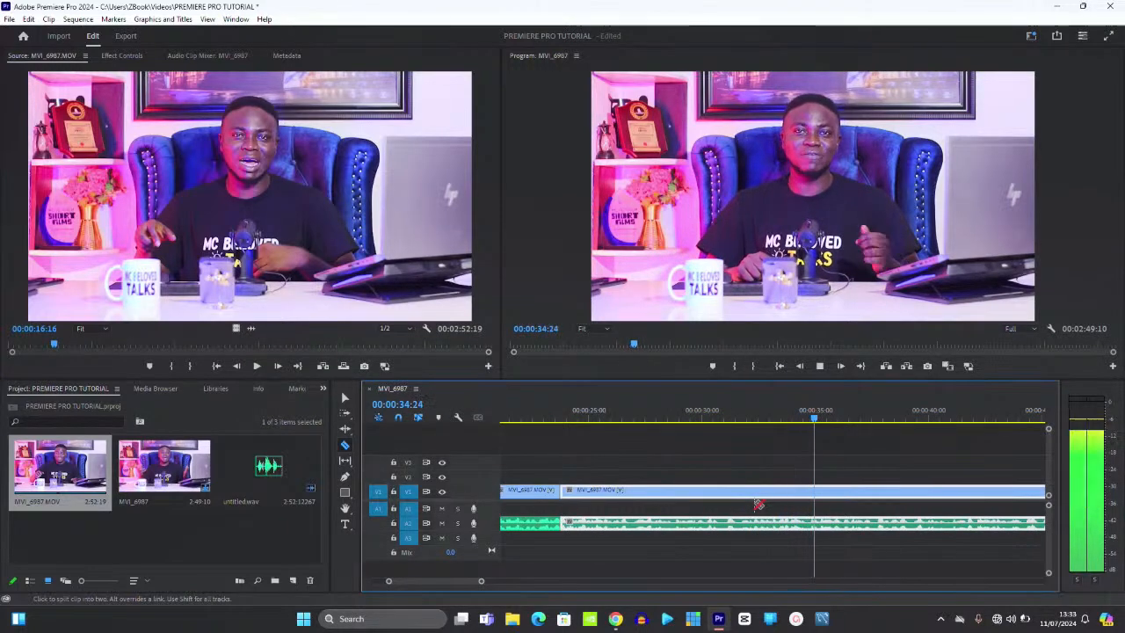
pyautogui.press('-')
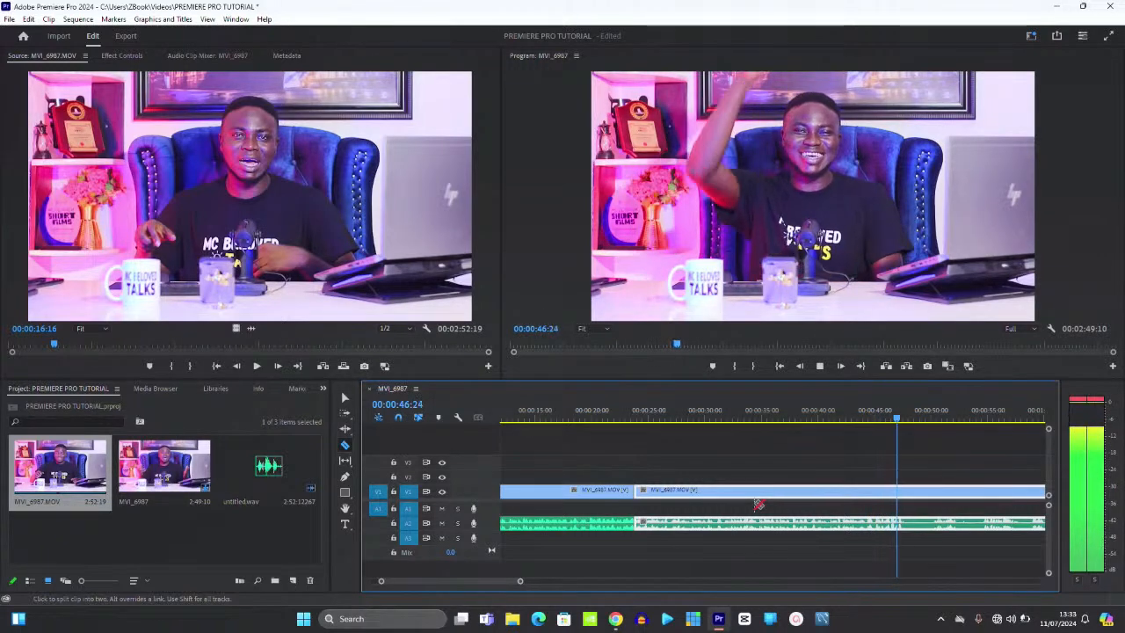
pyautogui.press('space')
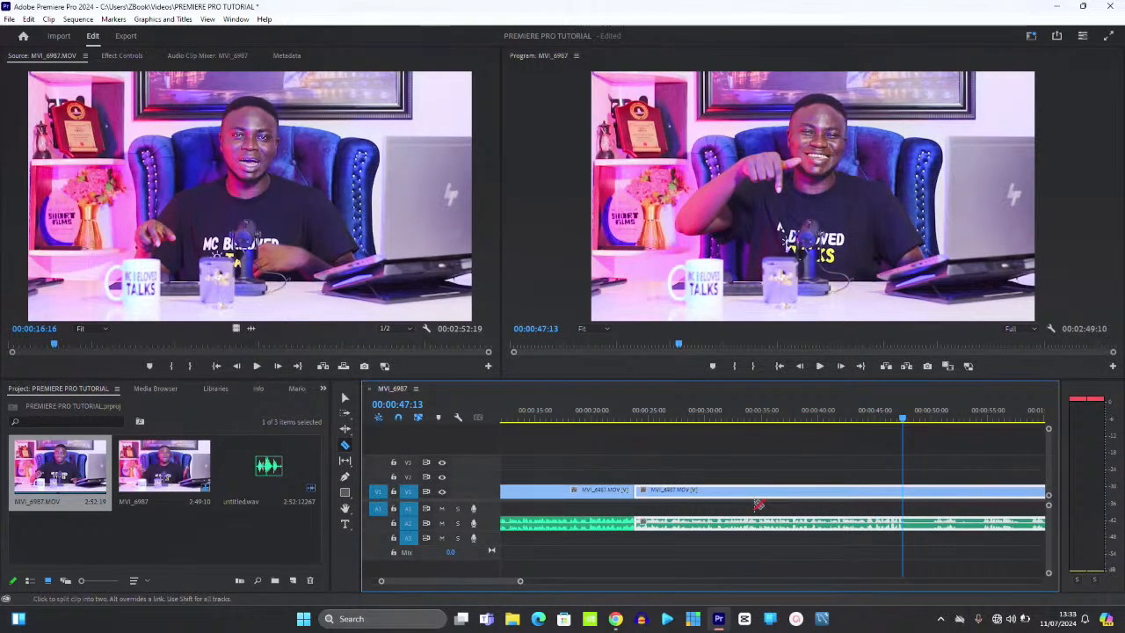
# - Split the clip at 00:00:47:13 and delete the leftover tail after it
pyautogui.click(907, 493)
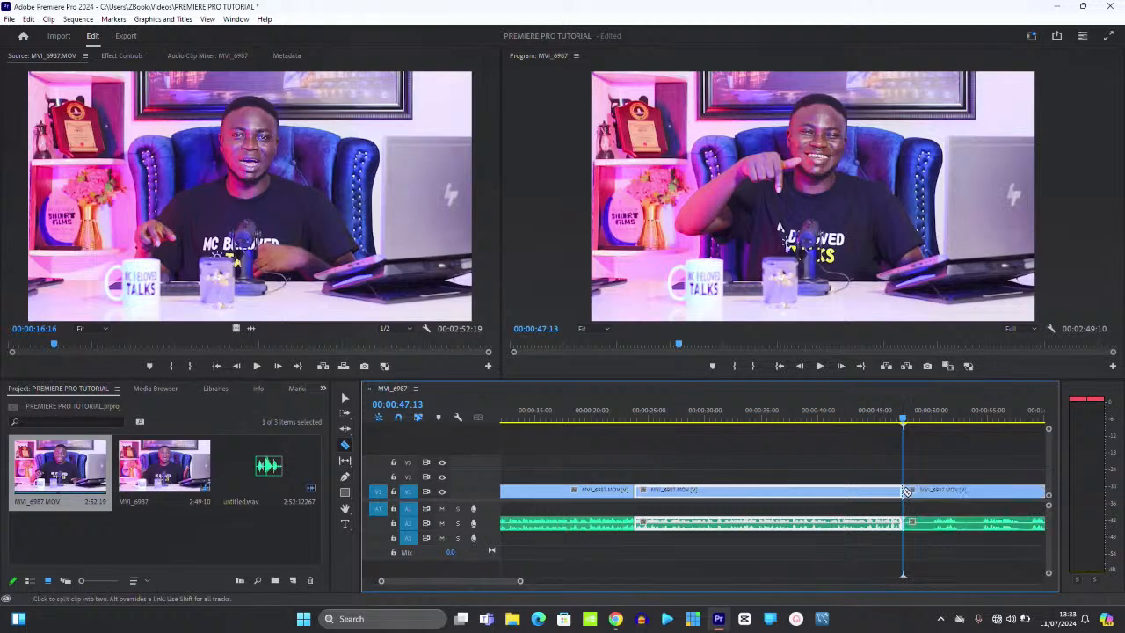
pyautogui.press('v')
pyautogui.click(983, 493)
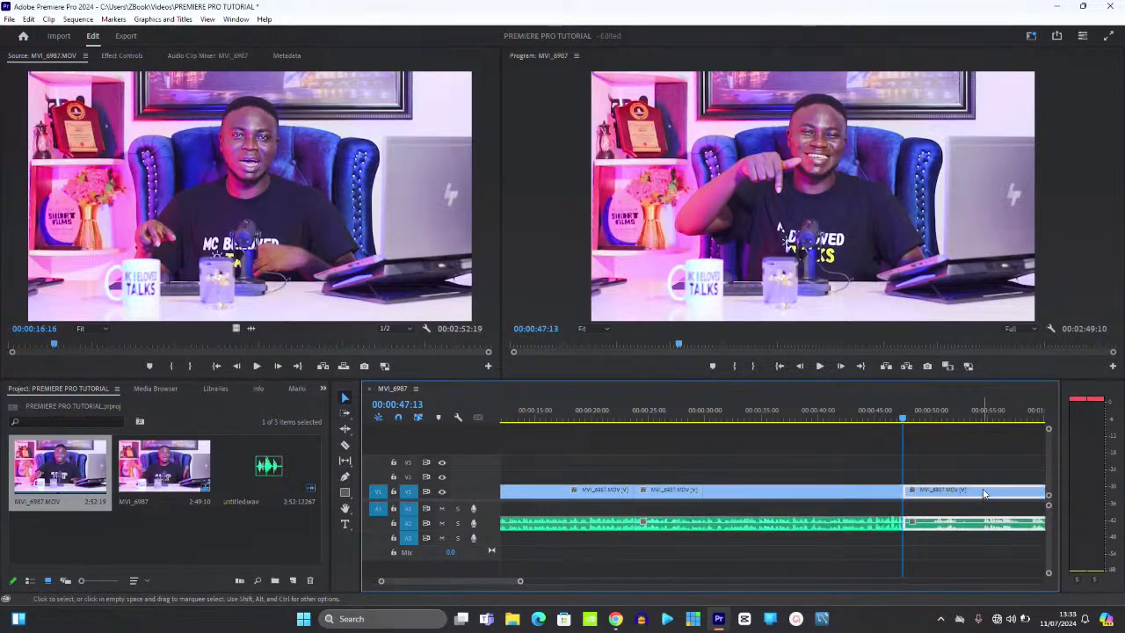
pyautogui.press('-')
pyautogui.press('Delete')
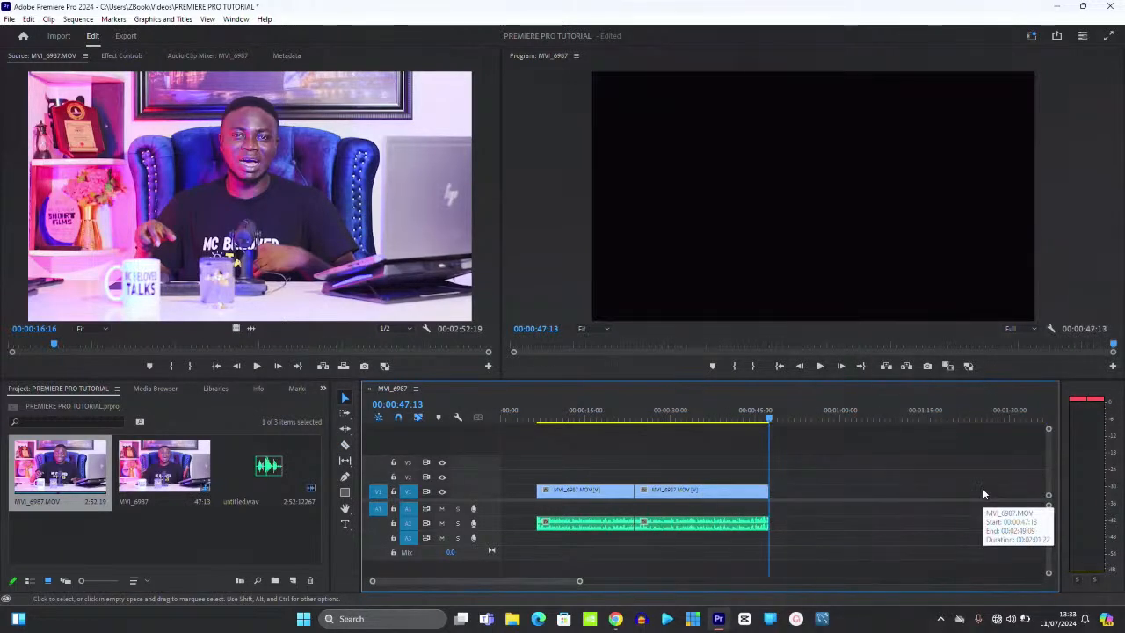
# - Ripple delete the empty gap at the sequence start so clips begin at zero, then save
pyautogui.click(512, 499)
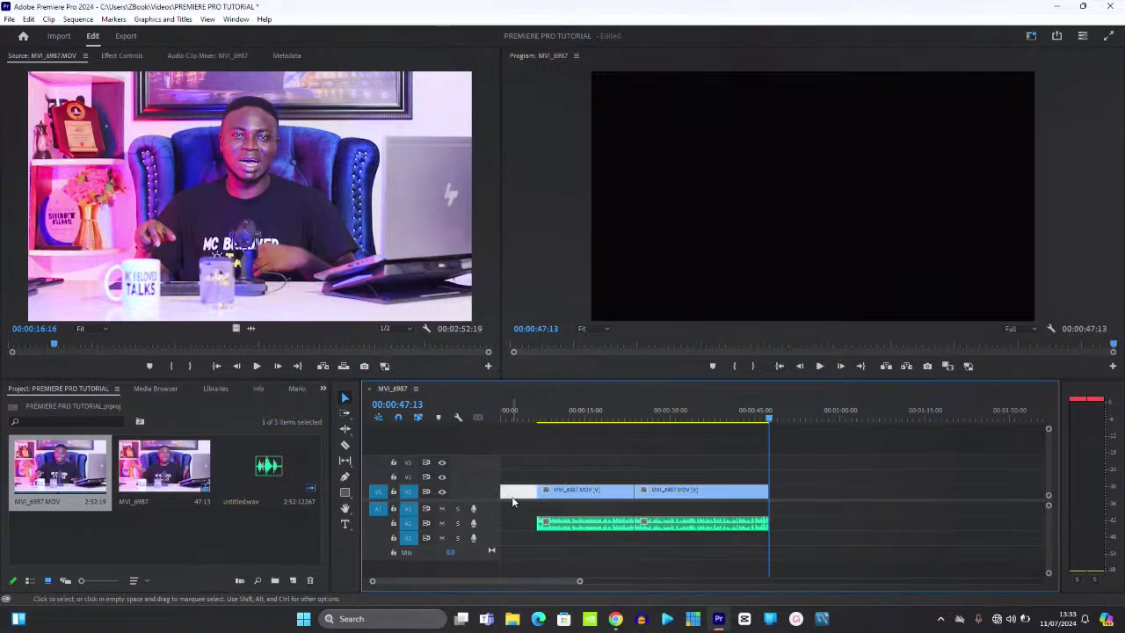
pyautogui.rightClick(514, 500)
pyautogui.click(542, 506)
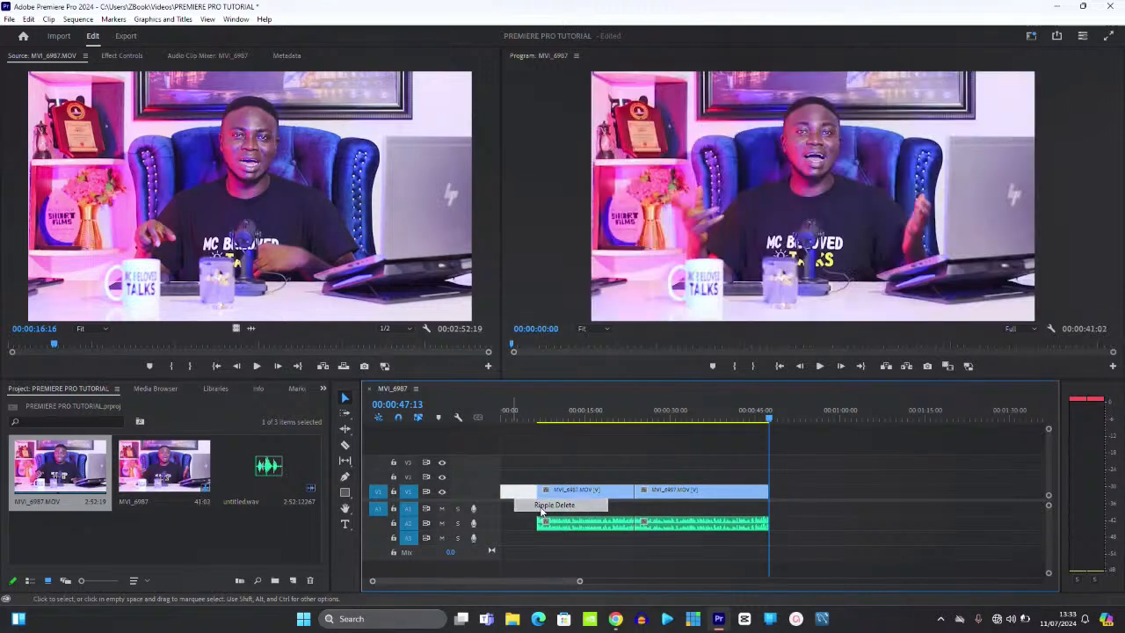
pyautogui.hotkey('ctrl', 's')
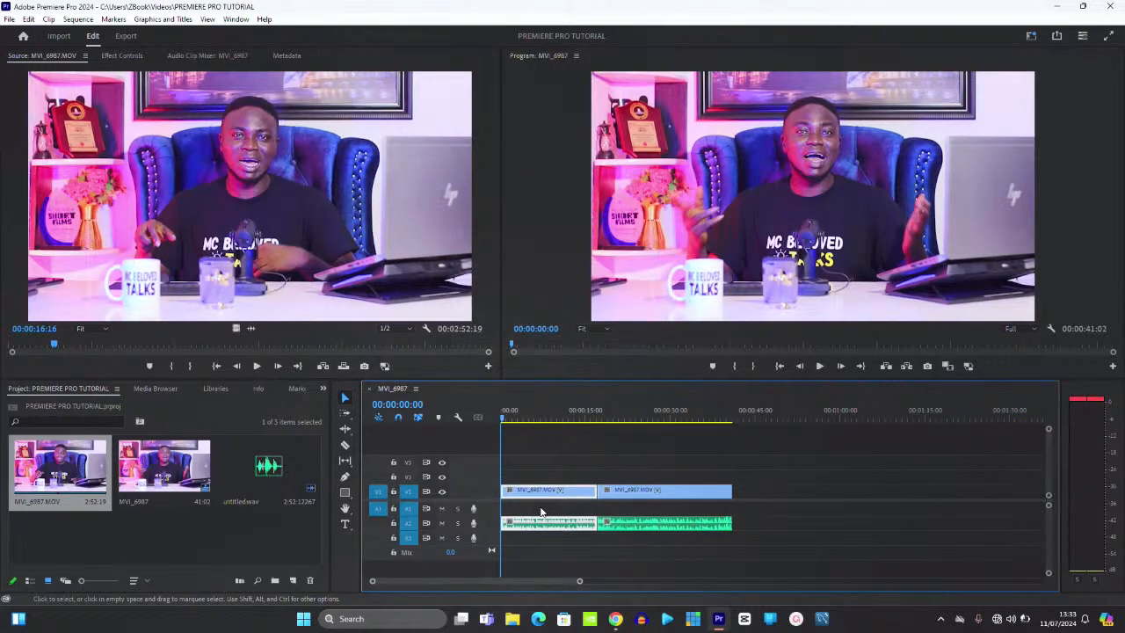